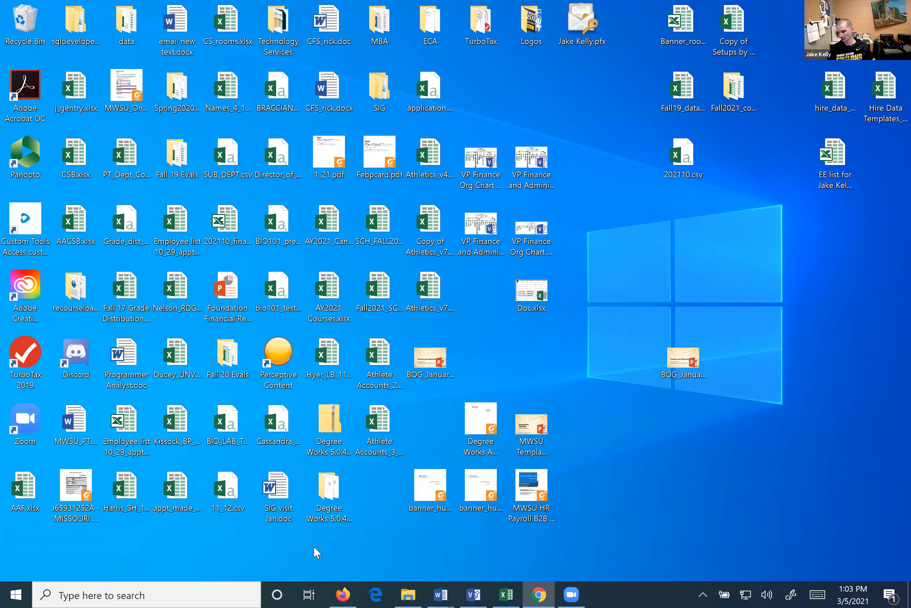
Search the Start menu for 'sof' and launch Software Center
click(86, 594)
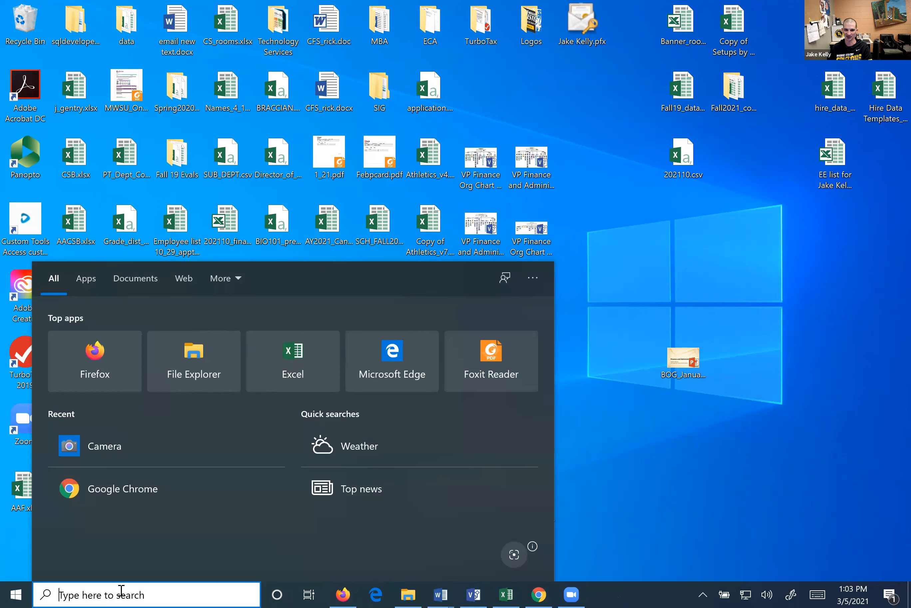
click(613, 465)
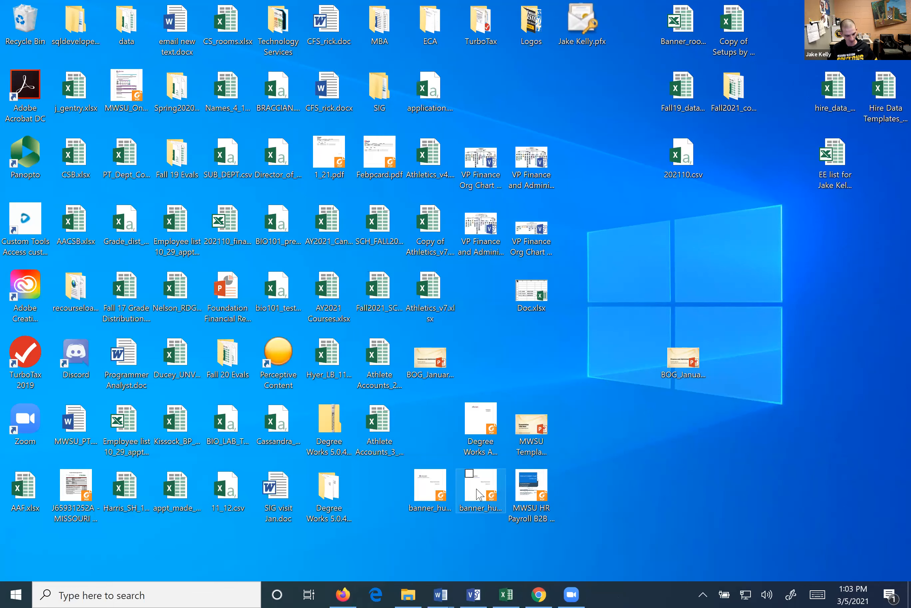
key(super)
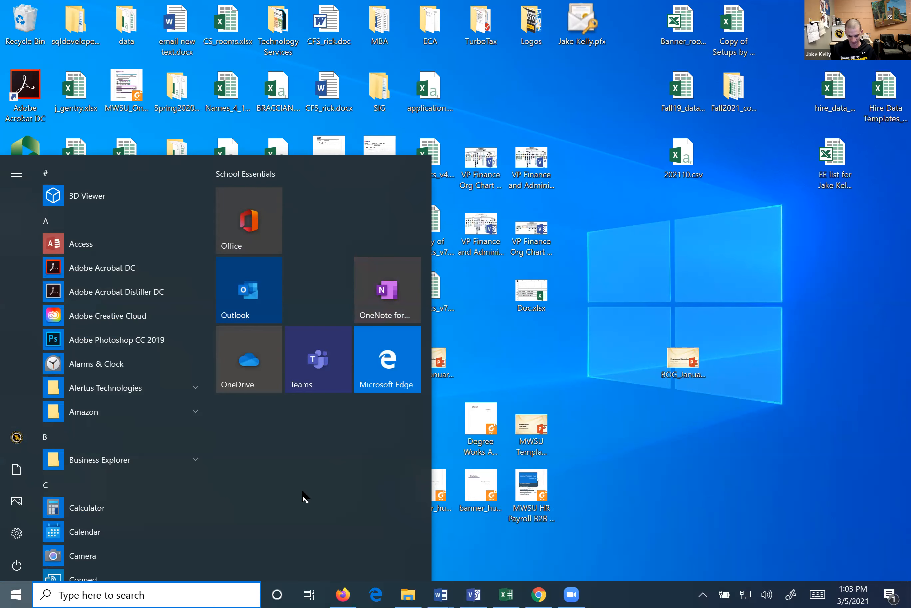
text(sof)
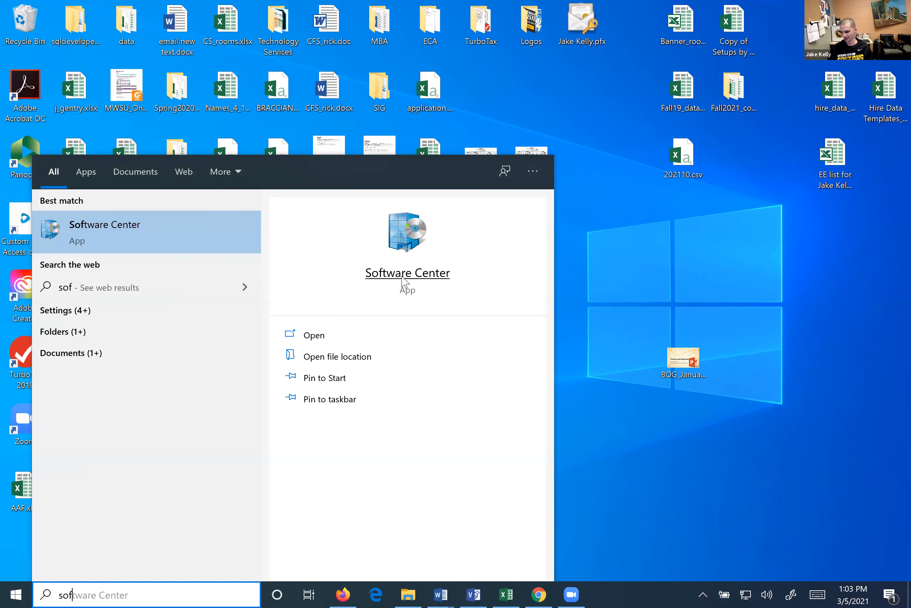
click(403, 277)
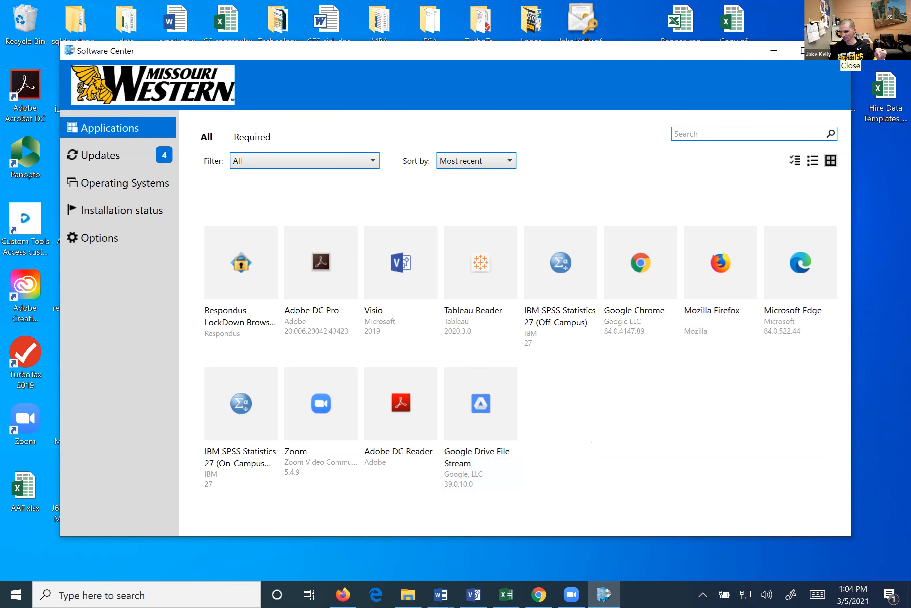
Close Software Center after viewing its twelve-program Applications catalogue
click(839, 50)
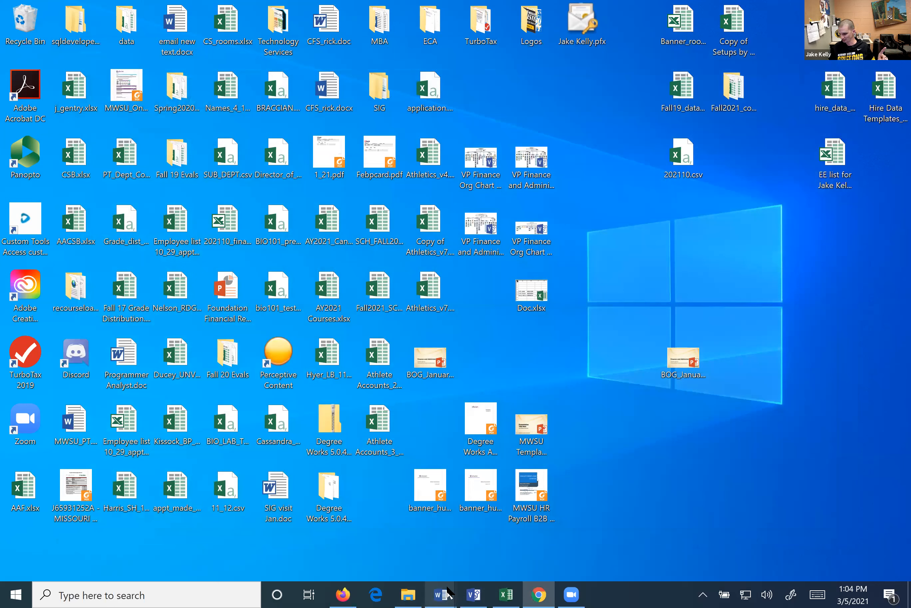
Switch Chrome to the 'My Drive - Google Drive' tab
mouse_move(576, 592)
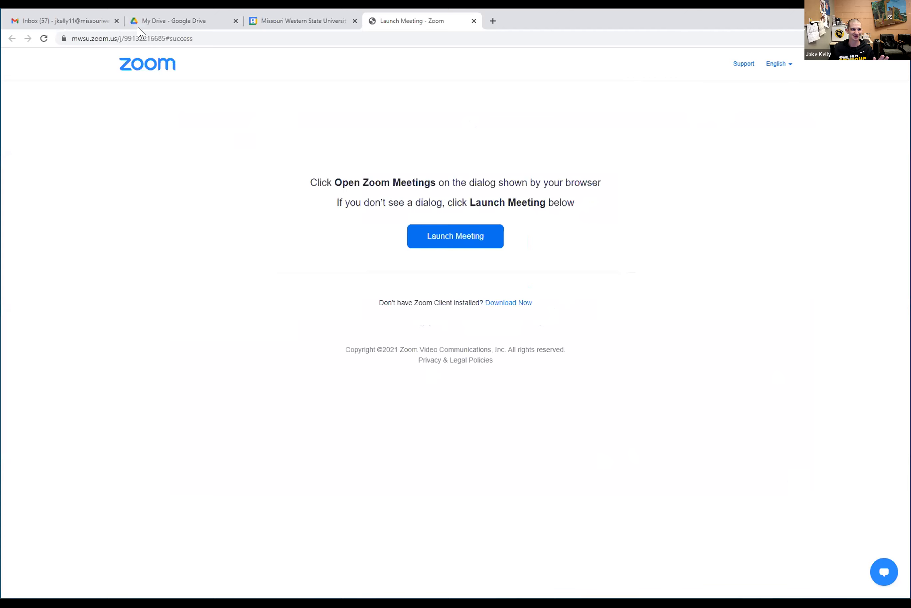
click(155, 20)
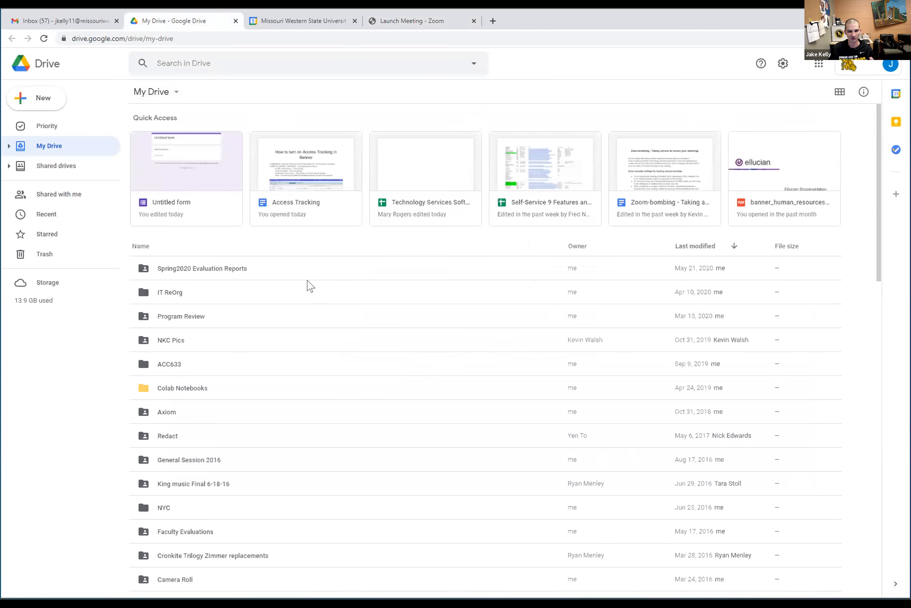
Launch Mojo Helpdesk from the Google apps list in Drive
click(819, 64)
scroll(812, 159, down, 4)
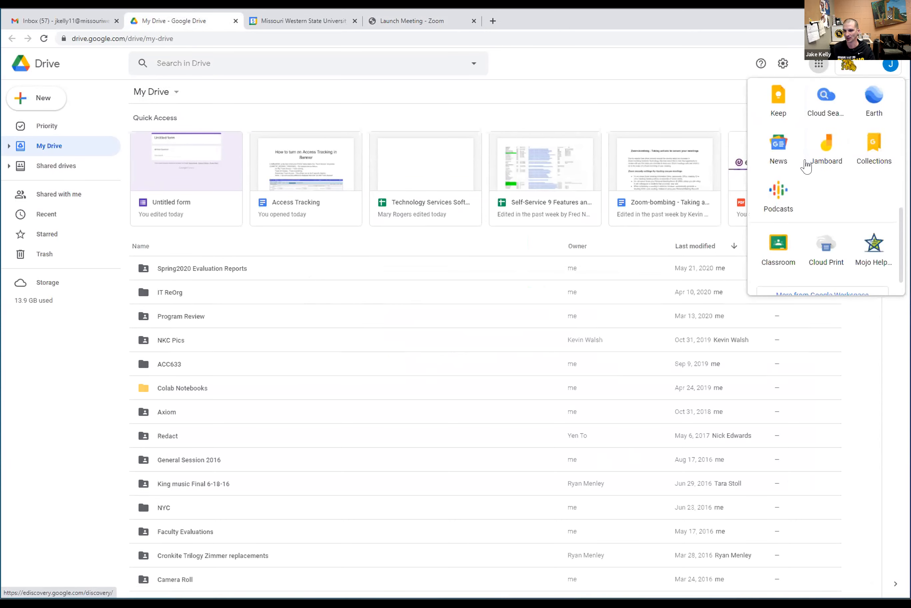
click(870, 250)
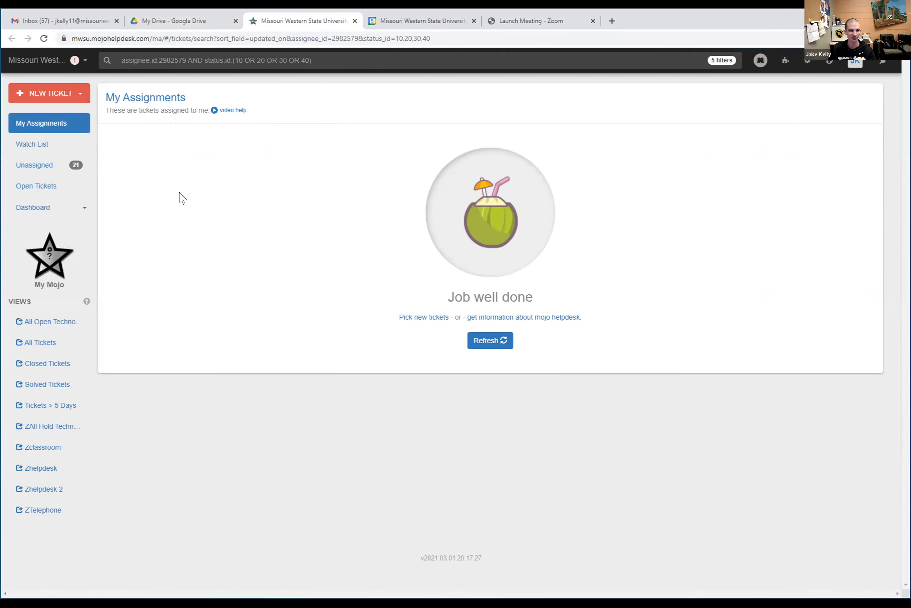
Open the Missouri Western State University helpdesk's tickets, then return to My Drive
click(38, 67)
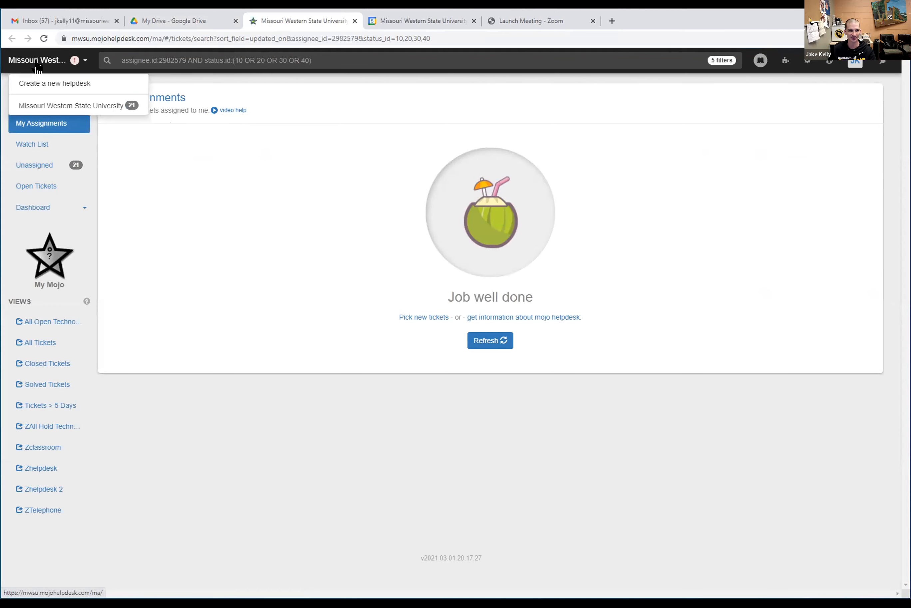
click(77, 109)
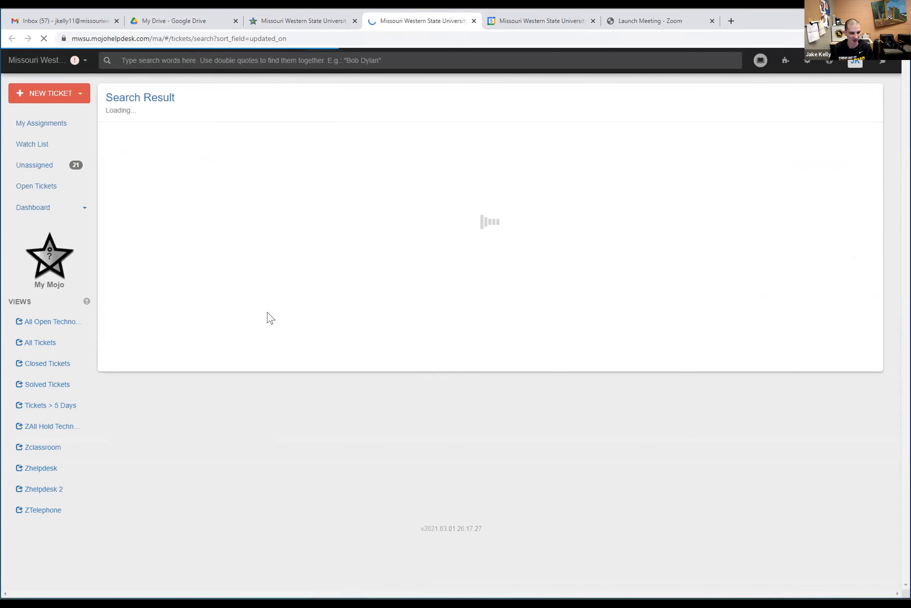
mouse_move(270, 317)
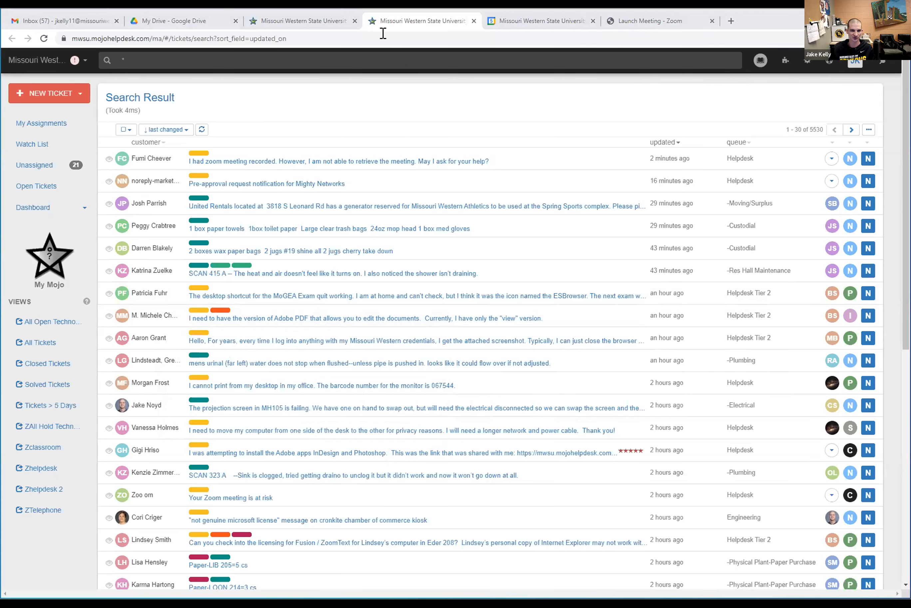
click(290, 24)
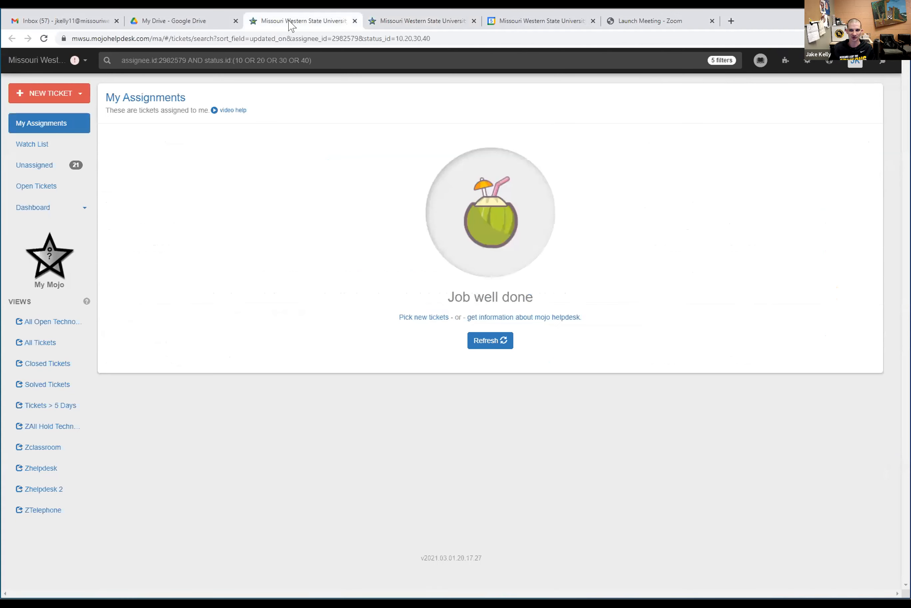
click(192, 21)
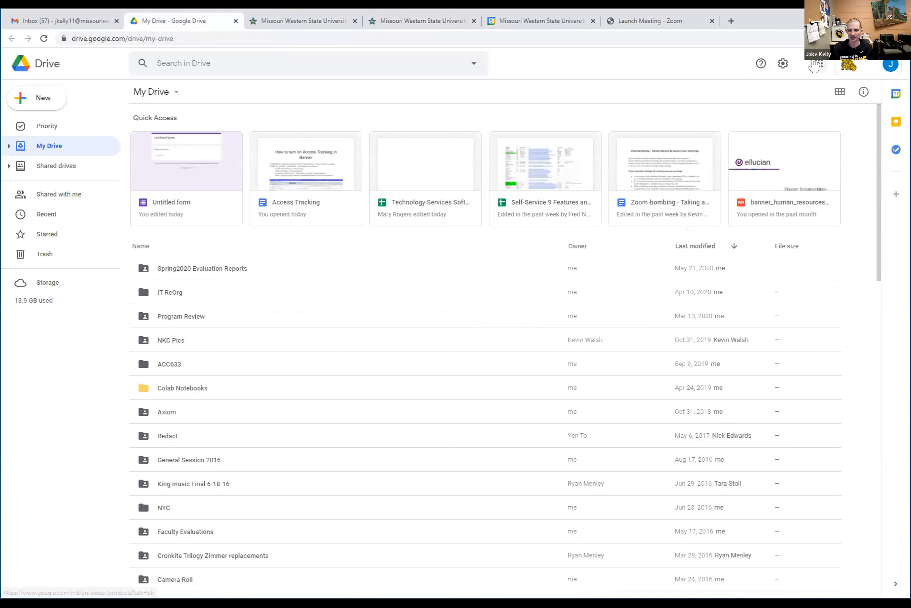
Move Calendar to second place and Sites ahead of Sheets in Google apps
click(819, 63)
scroll(856, 184, down, 6)
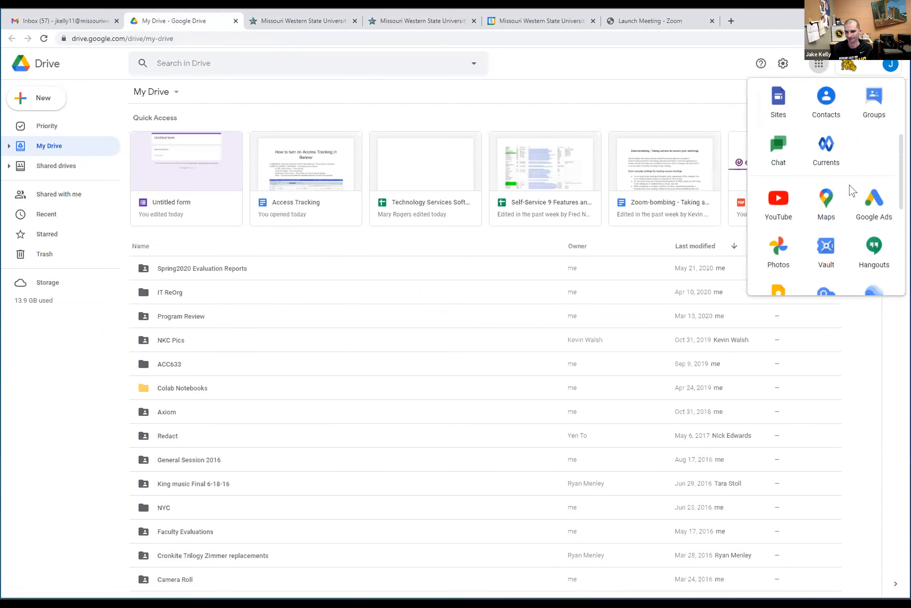
scroll(853, 195, up, 6)
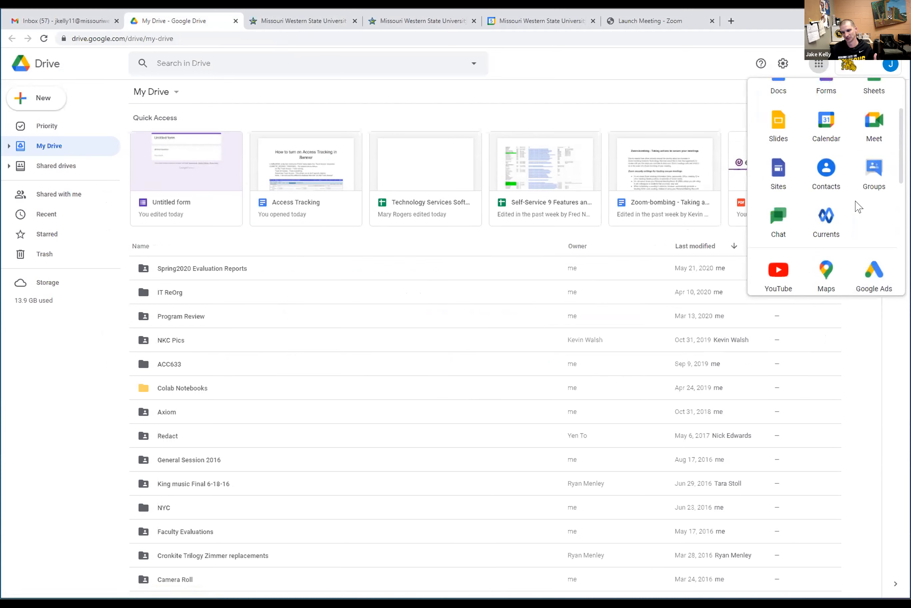
scroll(853, 208, up, 1)
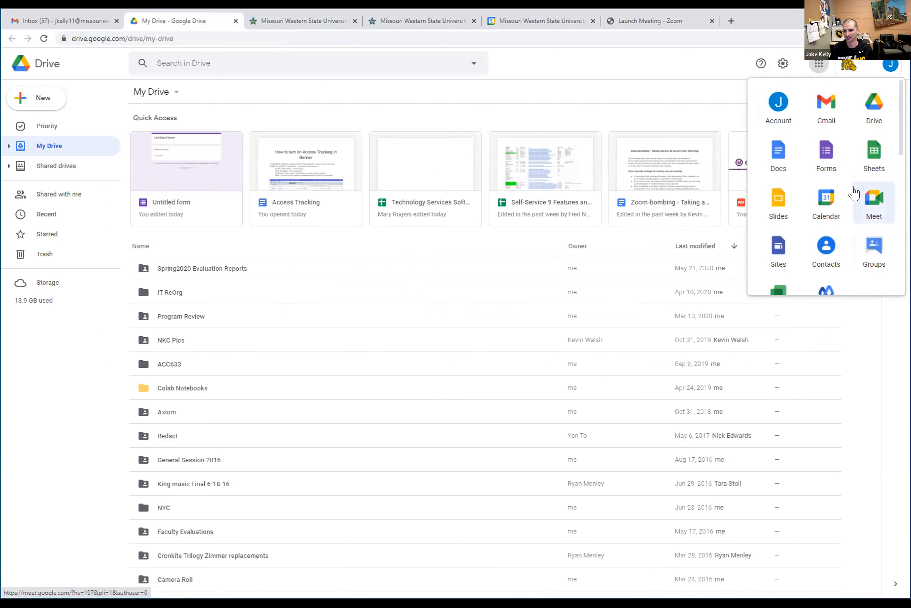
drag(823, 202, 815, 102)
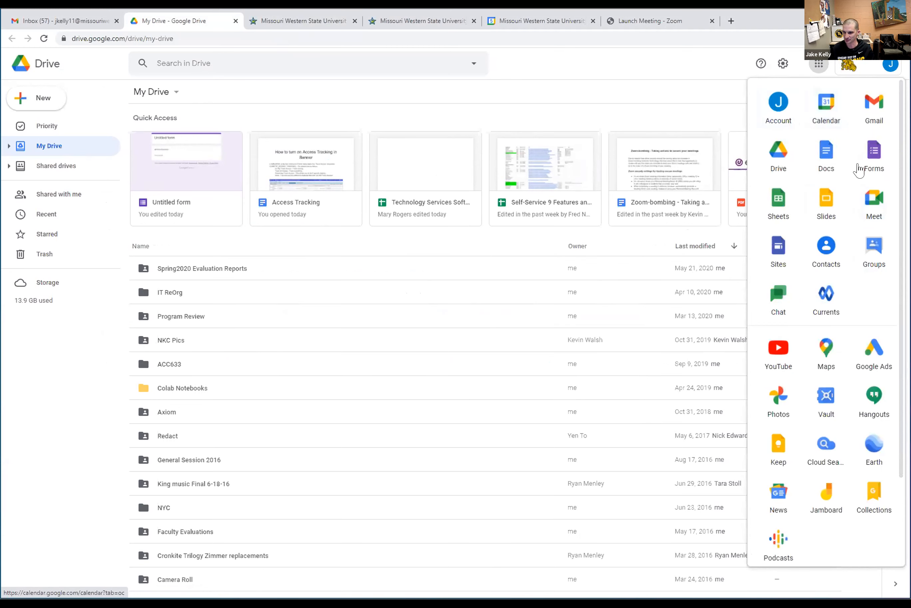
drag(781, 255, 780, 200)
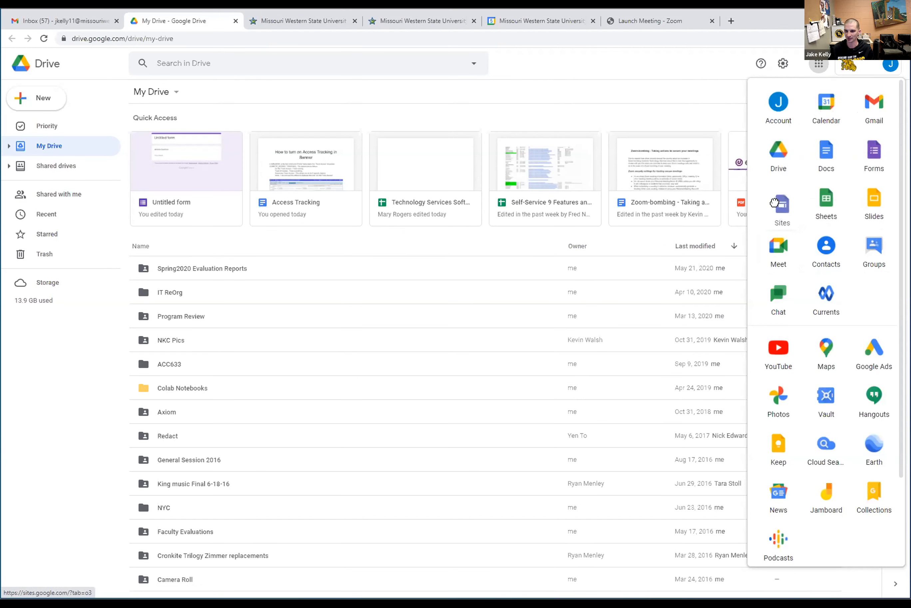
Open Google Docs in a new tab from the apps list
scroll(828, 446, down, 3)
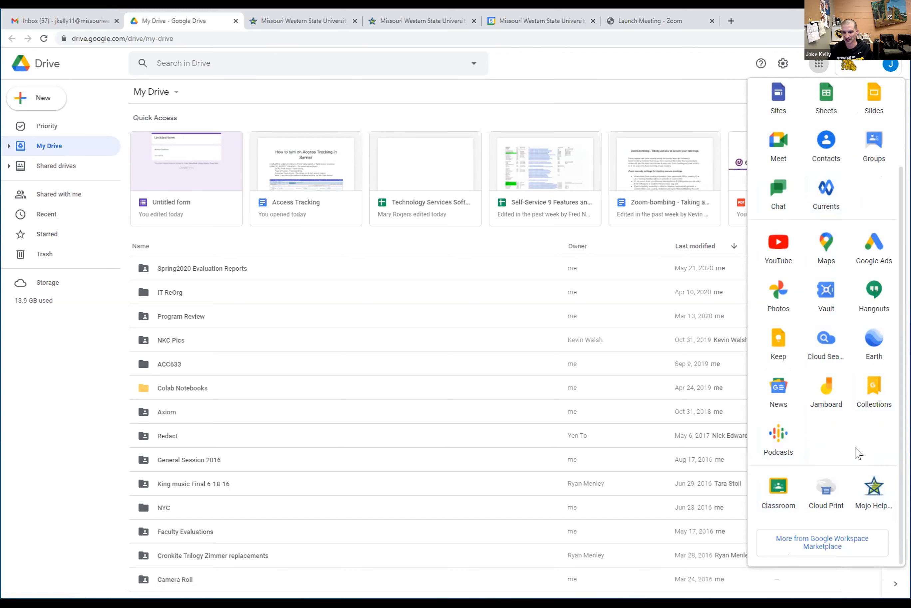
scroll(857, 447, up, 3)
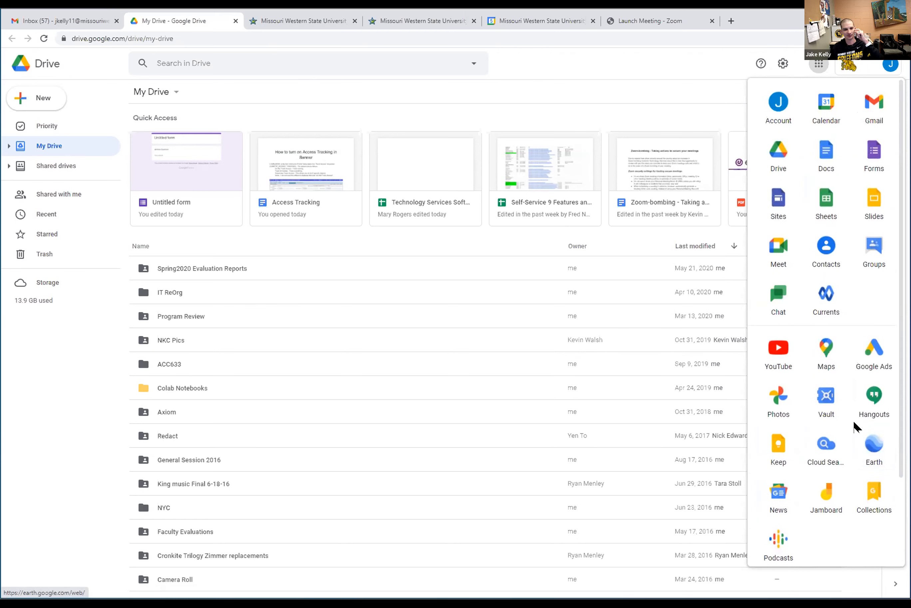
scroll(849, 423, down, 3)
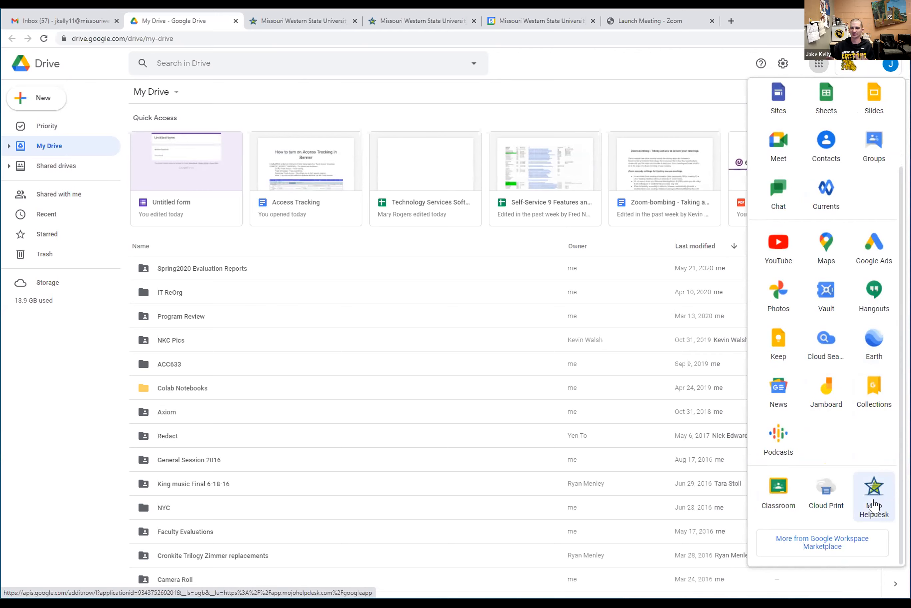
scroll(837, 303, up, 2)
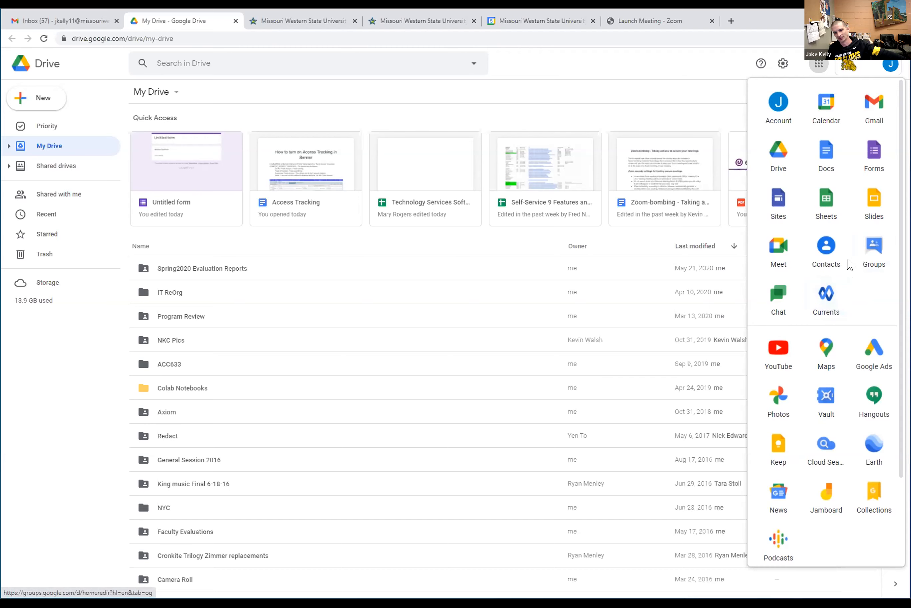
click(829, 160)
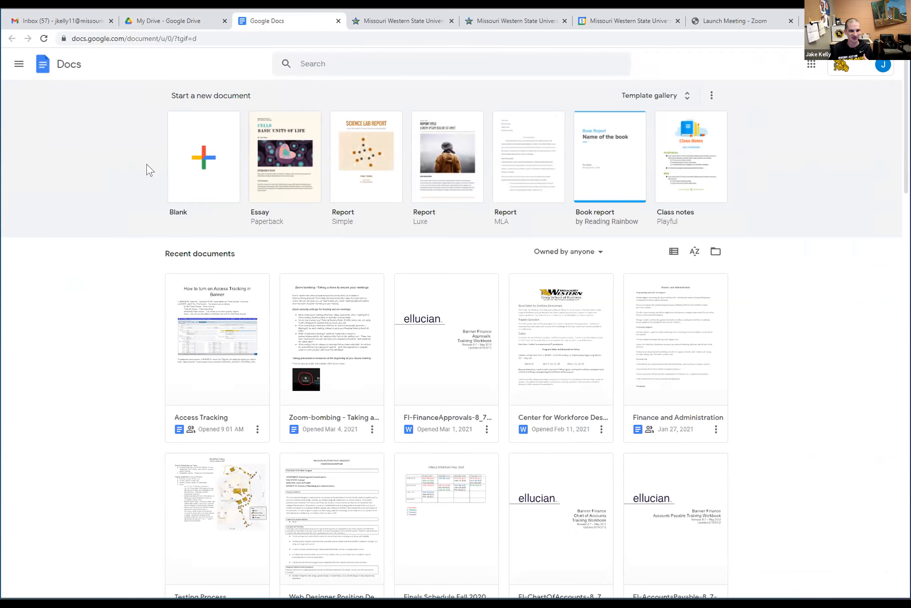
Create a blank Google Docs document and begin sharing it
click(204, 159)
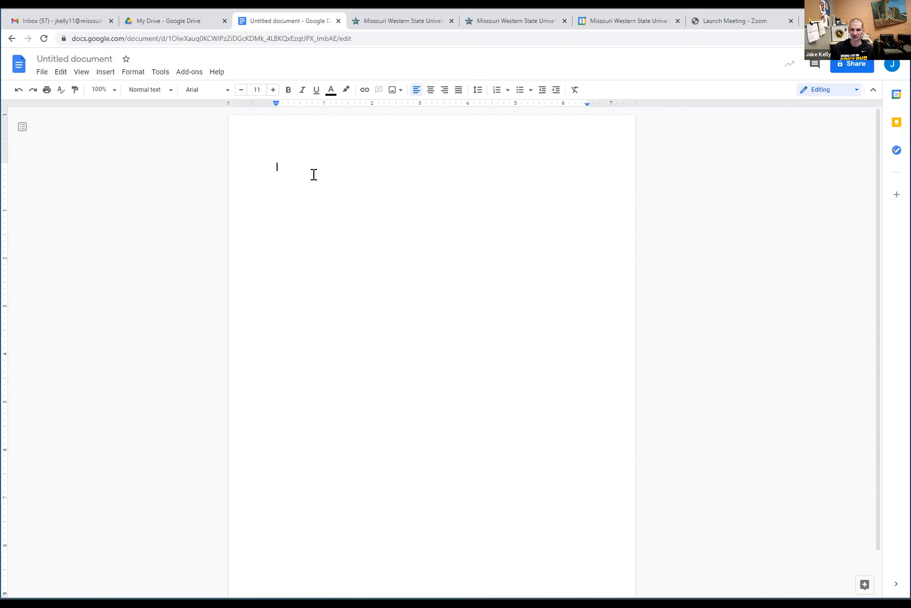
click(853, 71)
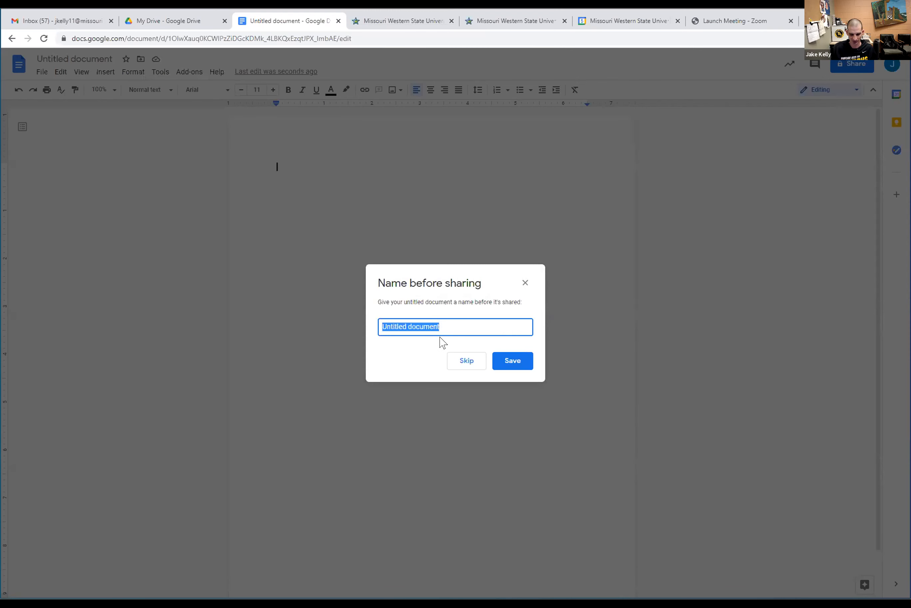
Name the document 'Test - CTL' and share it with a colleague as Editor
text(Test - CTL)
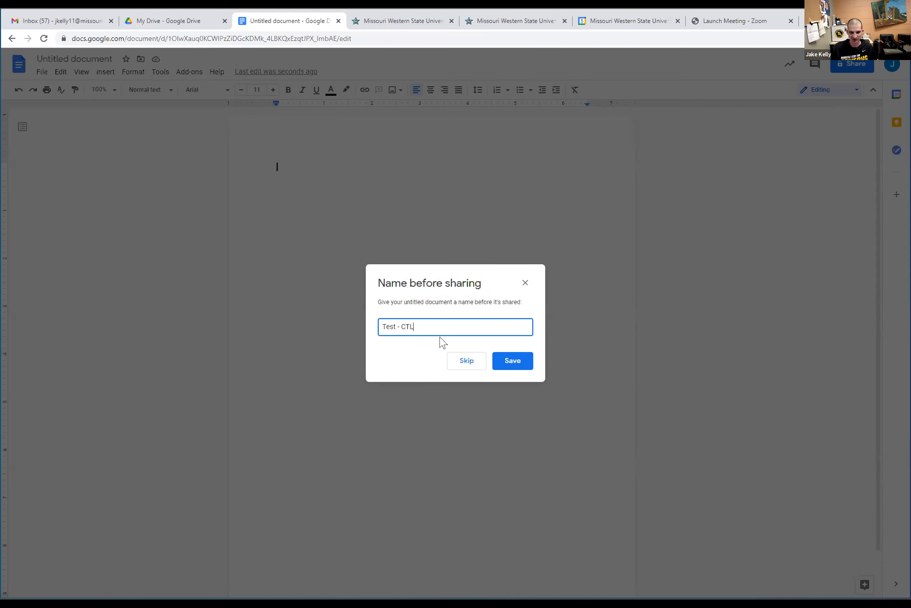
click(509, 361)
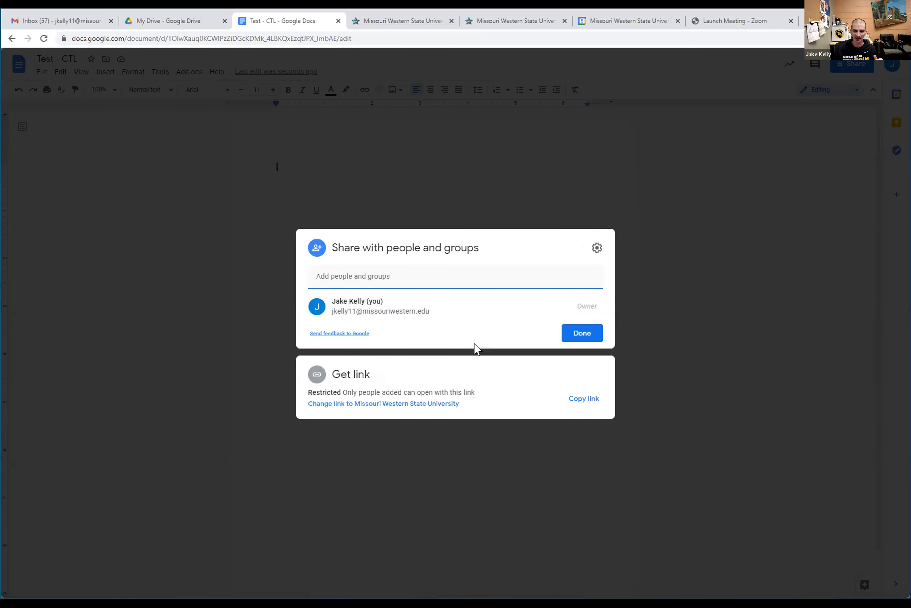
click(513, 278)
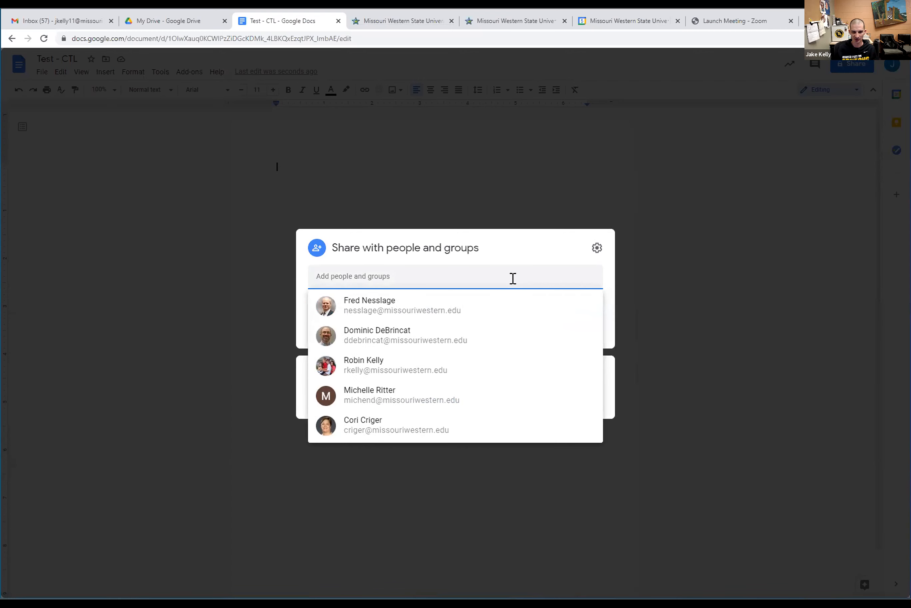
click(448, 335)
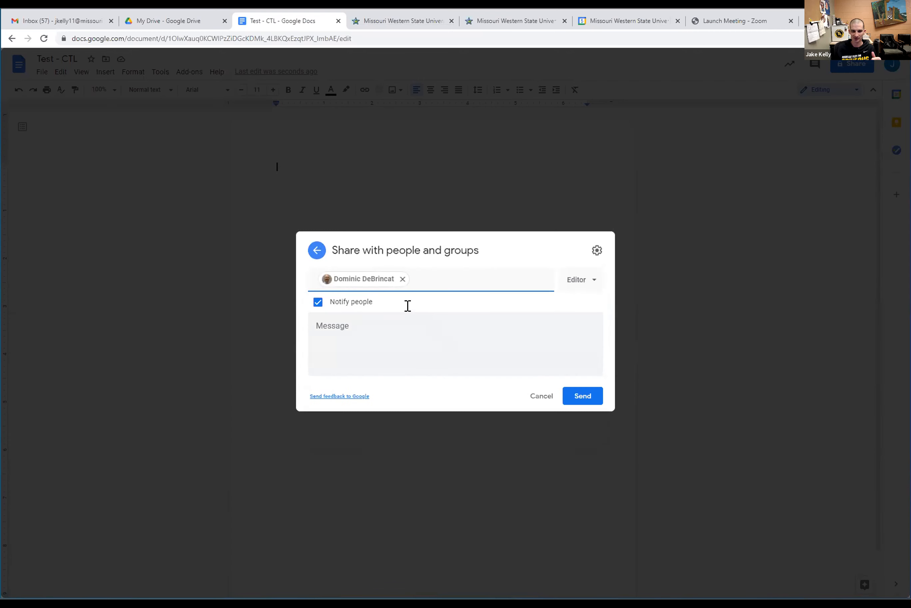
click(587, 286)
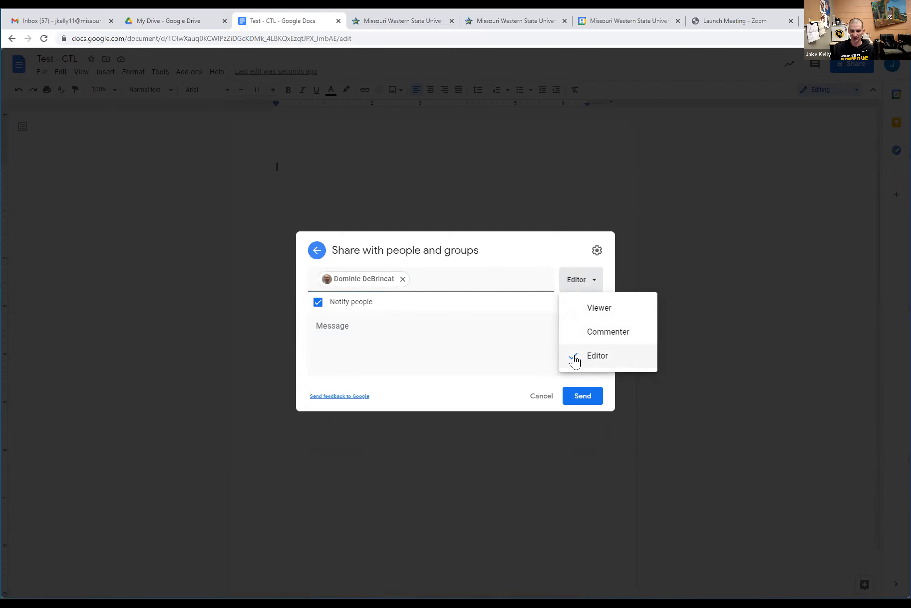
click(587, 392)
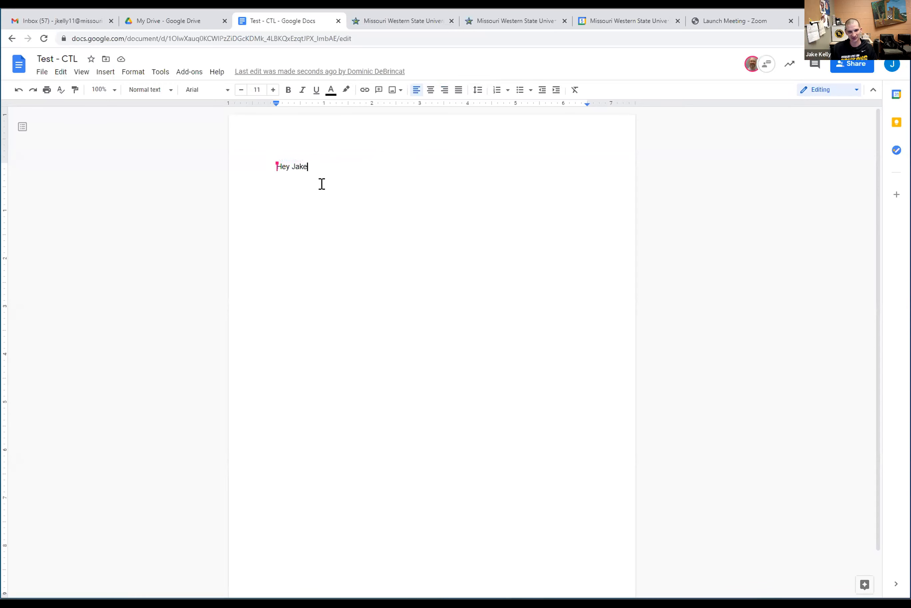
Type a reply greeting on a new line below the collaborator's greeting
key(Return)
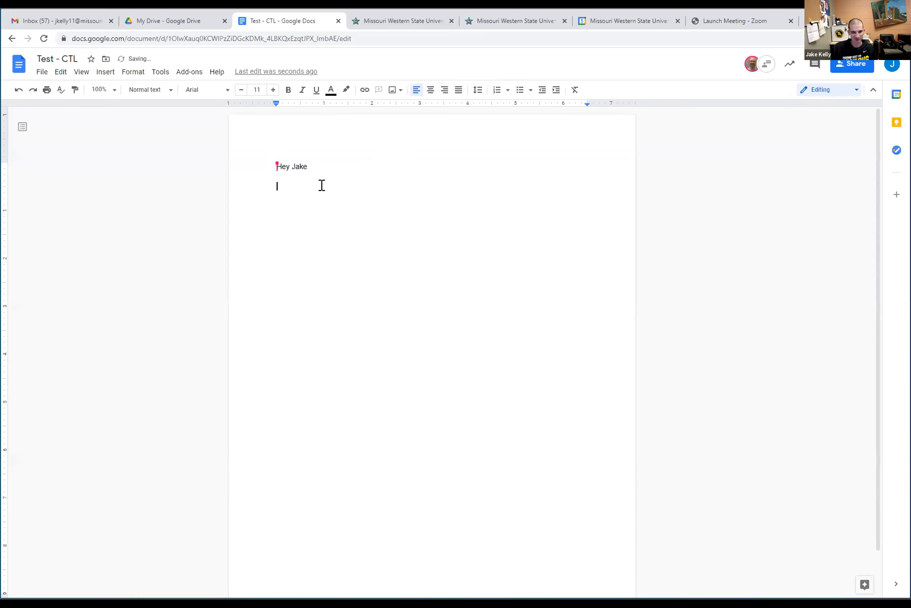
text(Hey Dom (That'sa Me!)
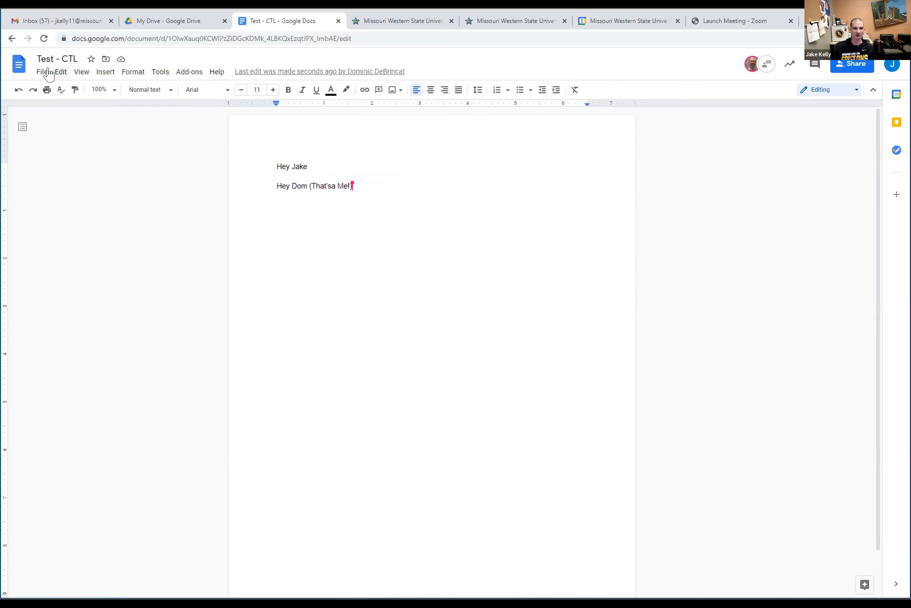
Insert an empty 5x5 table after the reply greeting
click(35, 73)
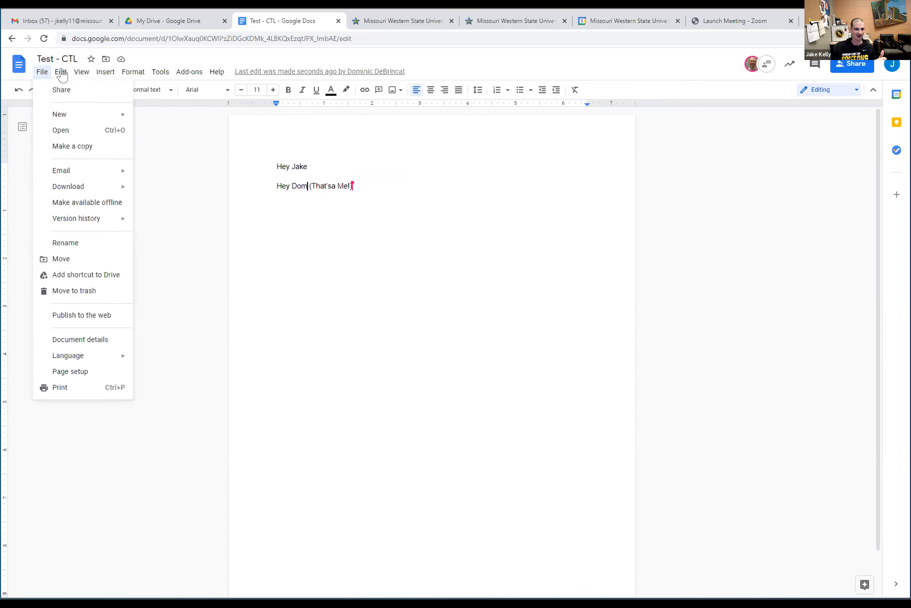
mouse_move(62, 75)
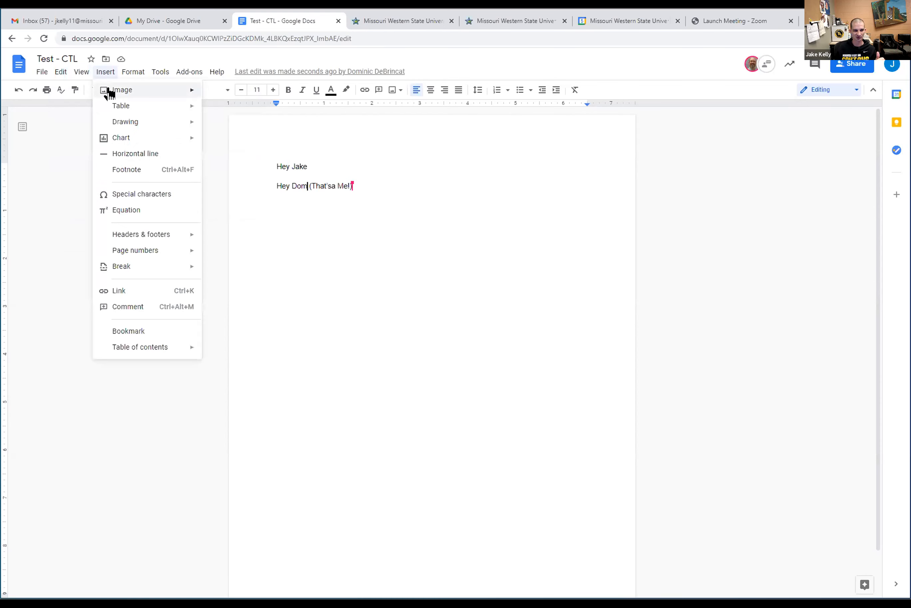
mouse_move(114, 105)
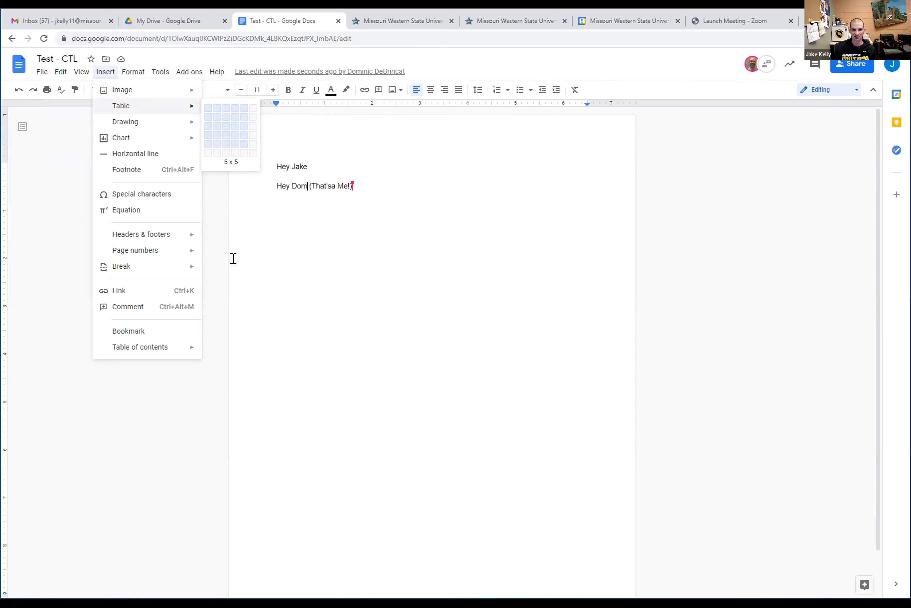
key(Return)
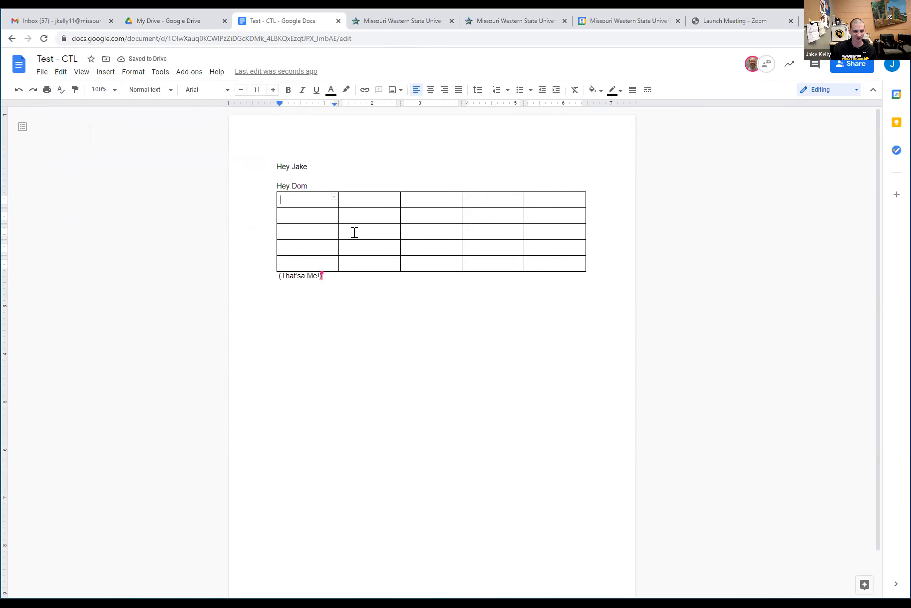
Add an empty line after '(That'sa Me!)', deleting the auto-inserted © symbol
click(108, 73)
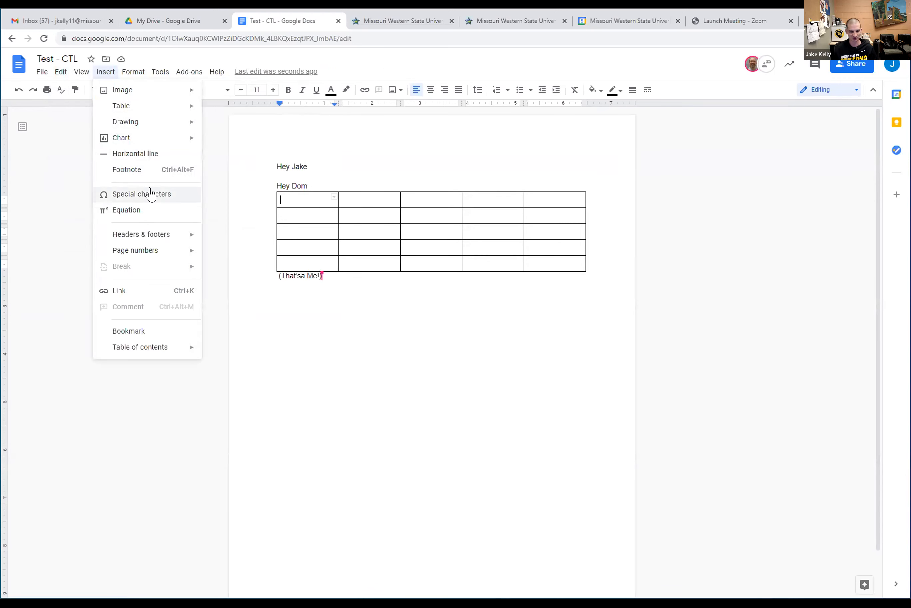
click(408, 344)
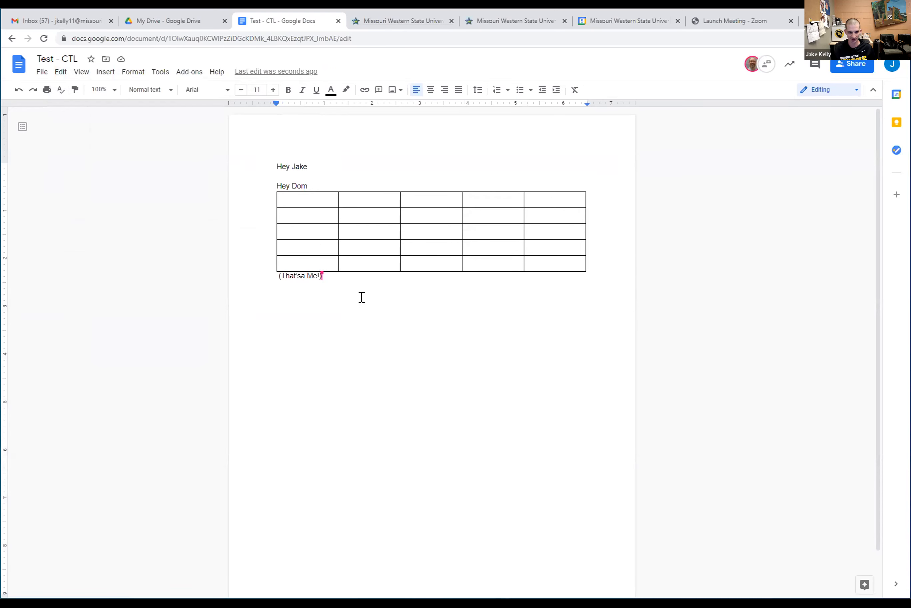
key(Return)
key(Return)
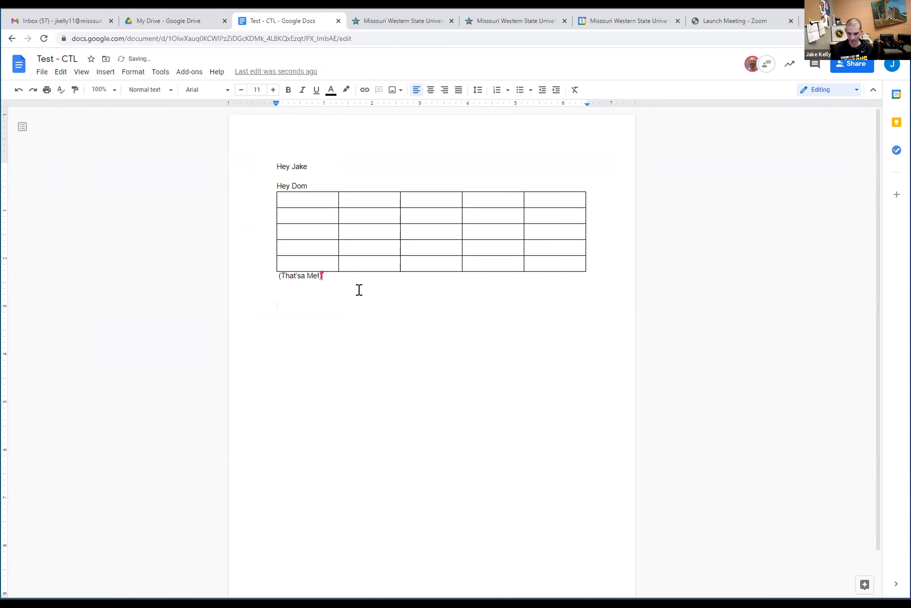
text((c))
key(BackSpace)
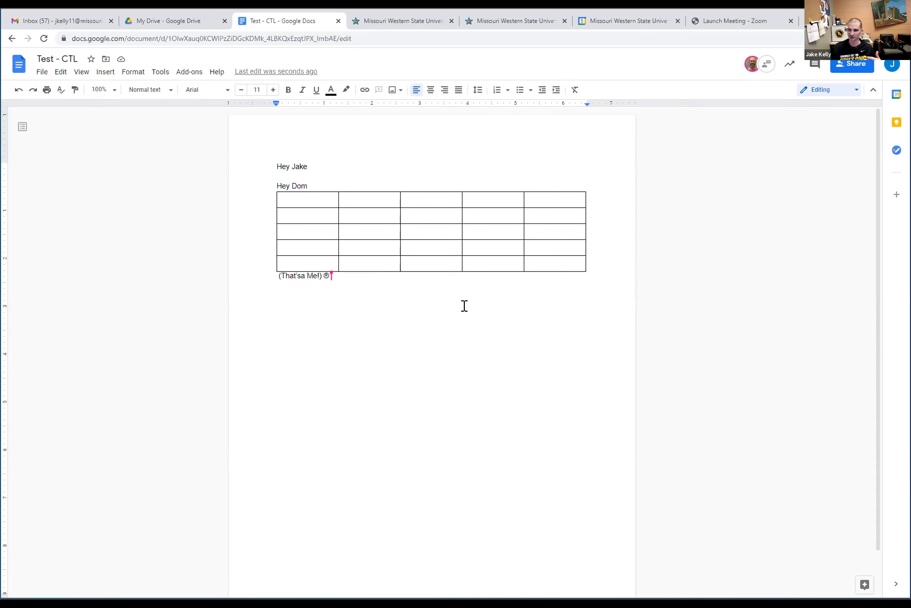
Search Google for 'alt codes' in a new browser tab
key(ctrl+t)
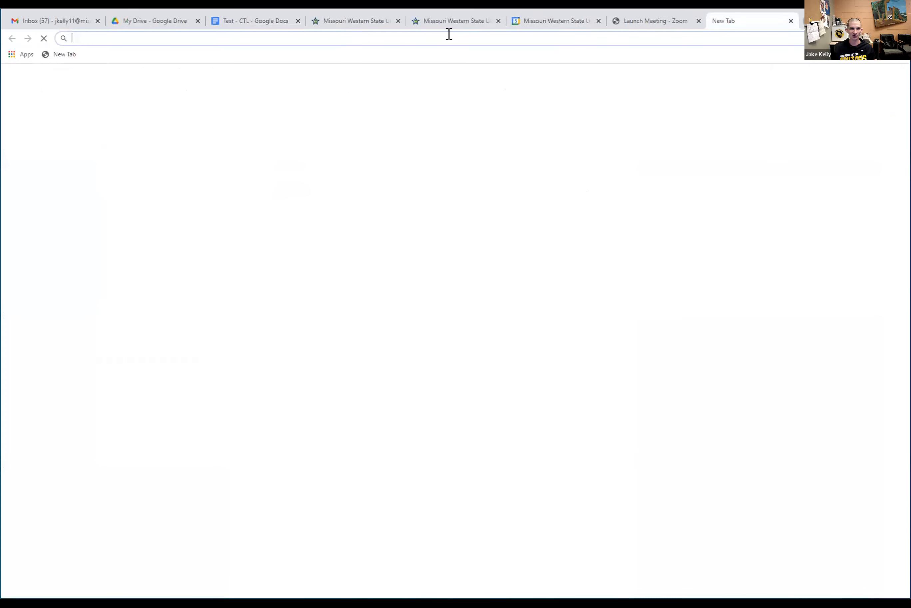
text(al)
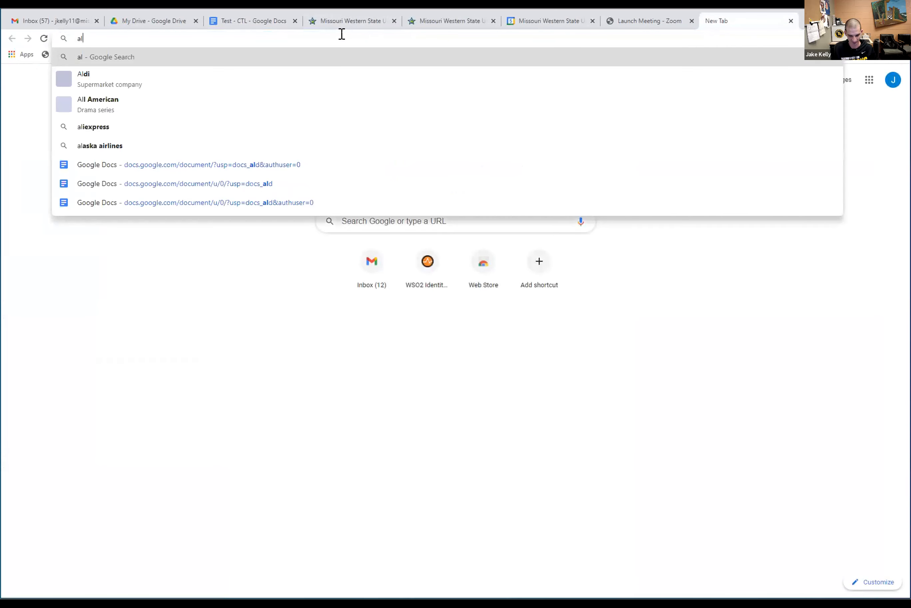
text(t codes)
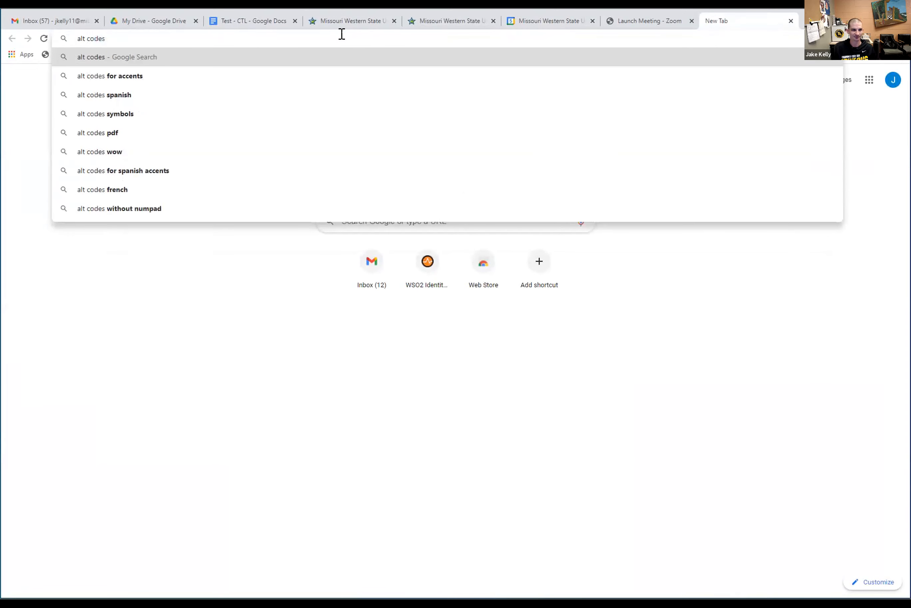
key(Return)
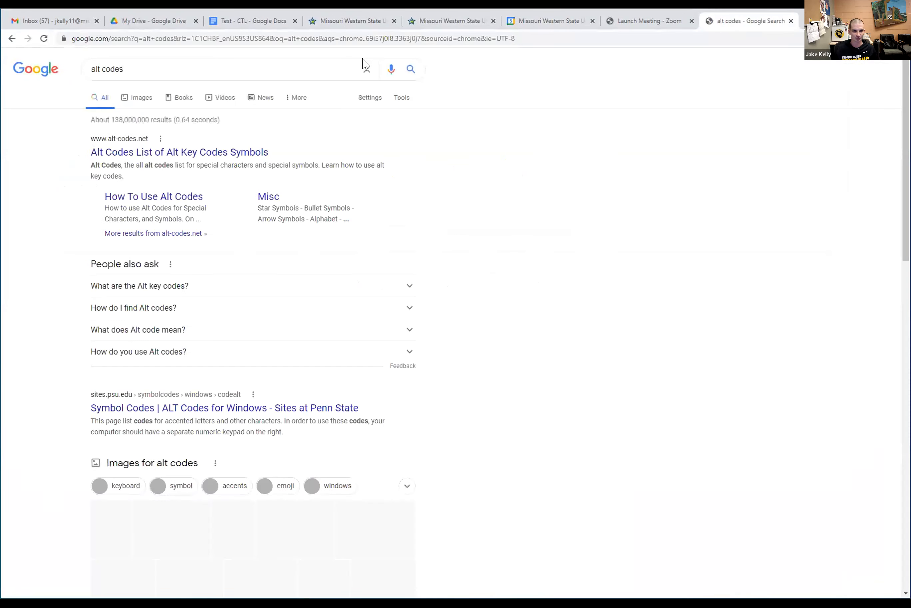
Expand the Alt key codes answer and narrow the results to symbol images
scroll(138, 229, down, 3)
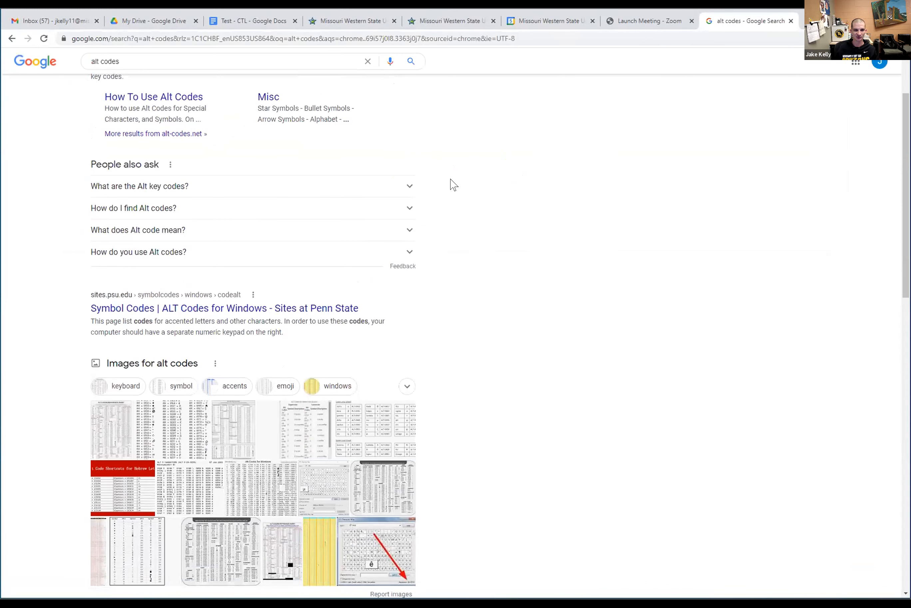
click(405, 191)
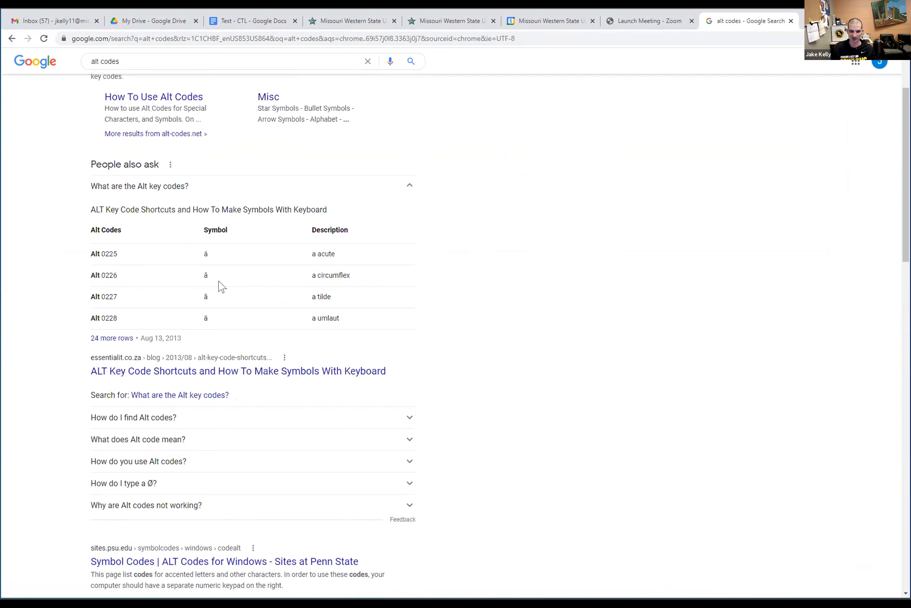
scroll(223, 280, down, 1)
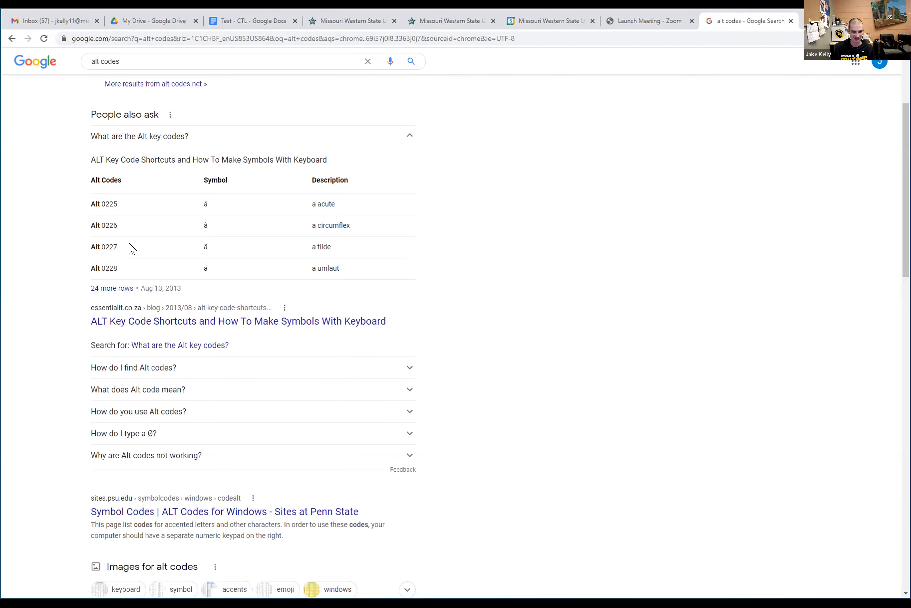
scroll(386, 291, down, 2)
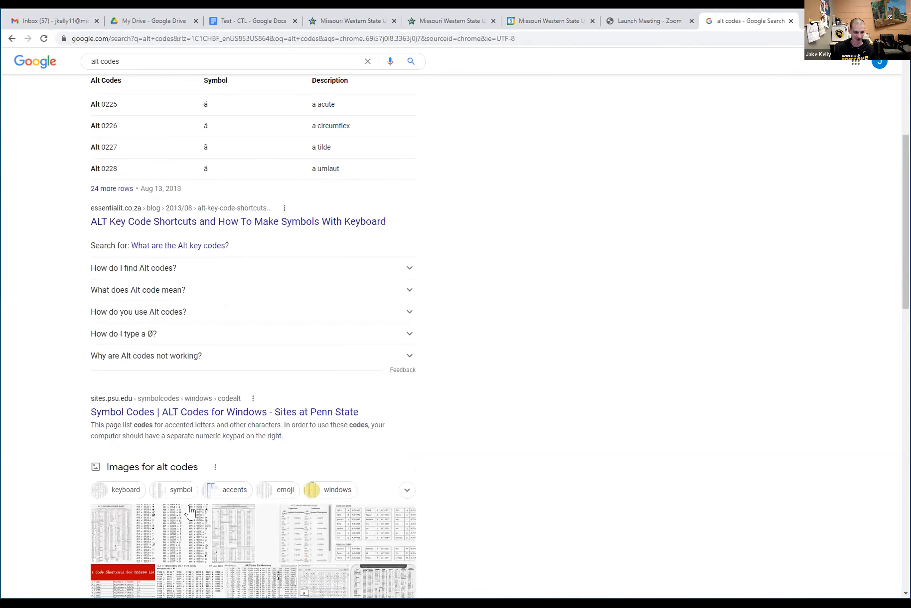
click(178, 490)
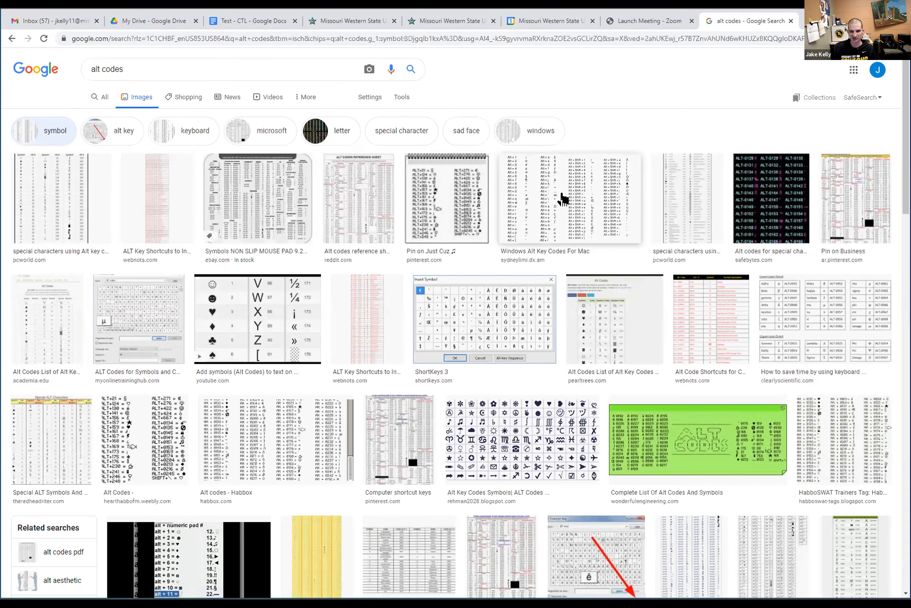
Preview the Windows alt key and Greek letter alt code charts, then return to Test - CTL
click(561, 231)
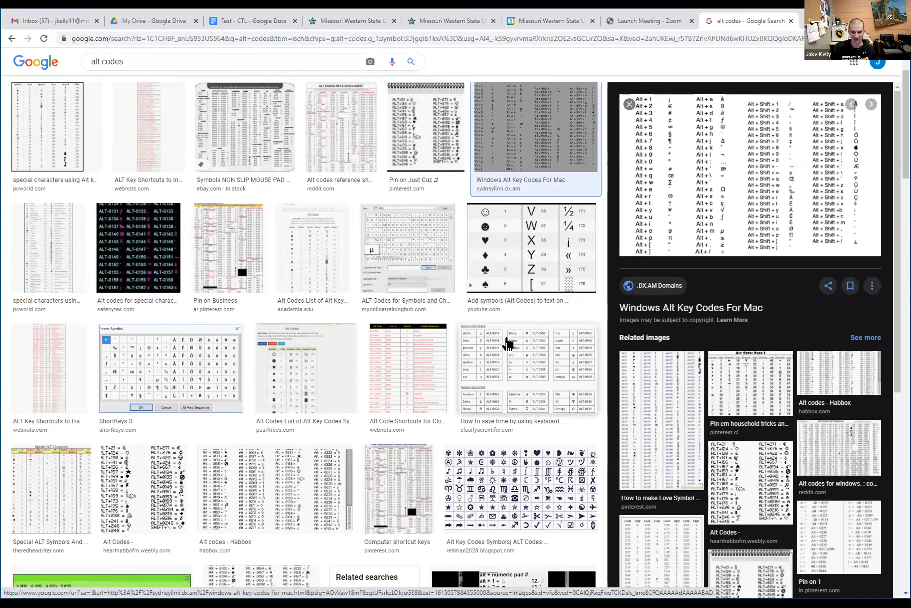
click(509, 344)
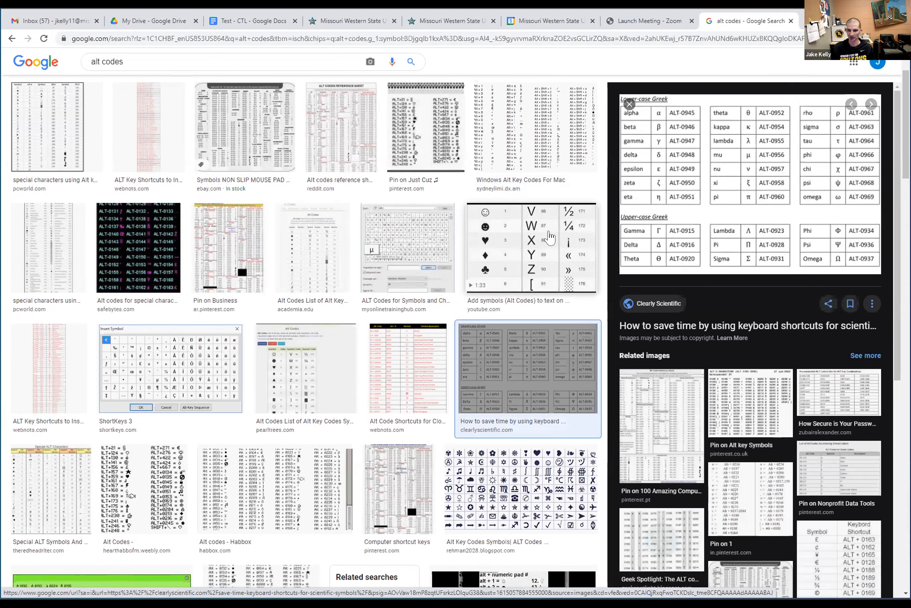
click(259, 29)
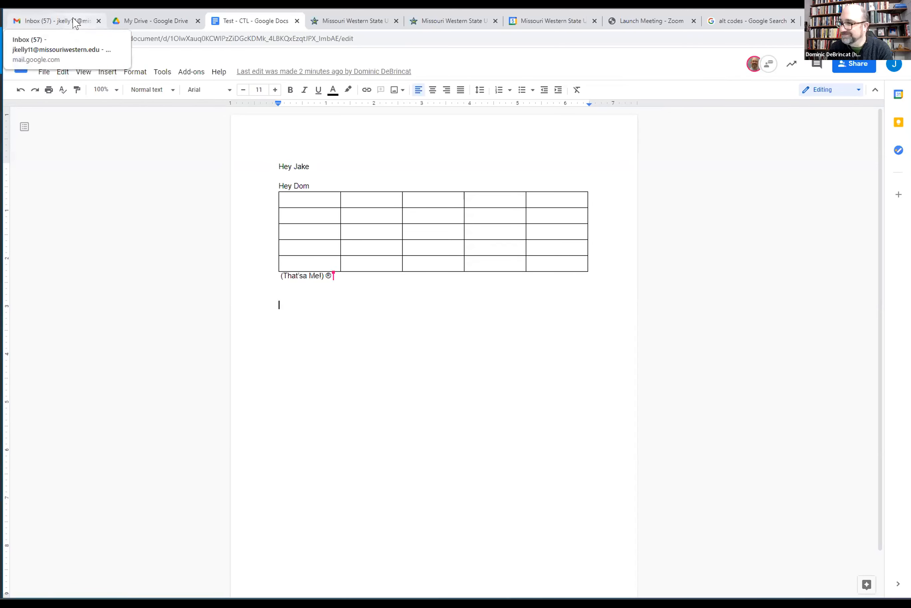
Switch to the My Drive - Google Drive tab
click(154, 22)
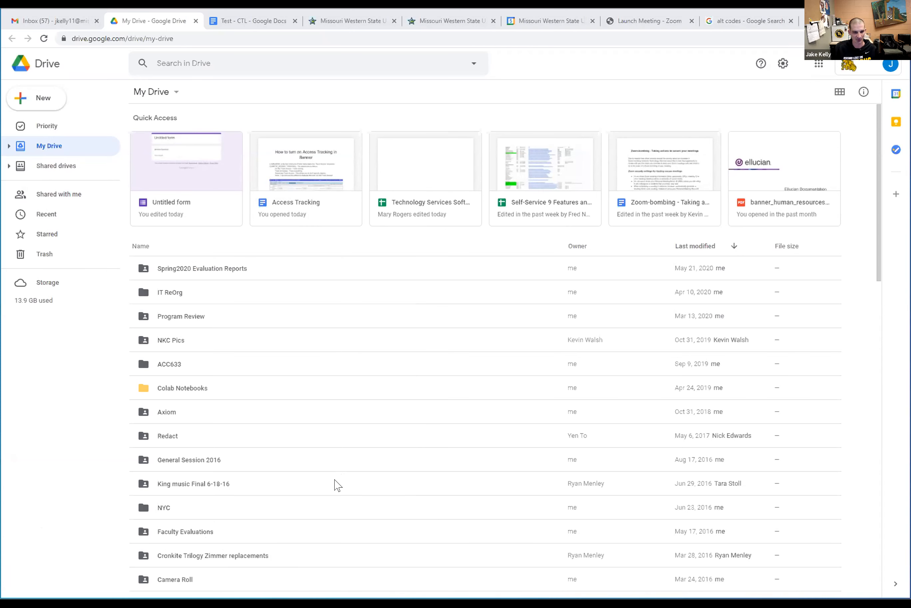
Upload the Bid Specs Word file into My Drive and sort files by last modified, newest first
drag(306, 255, 303, 253)
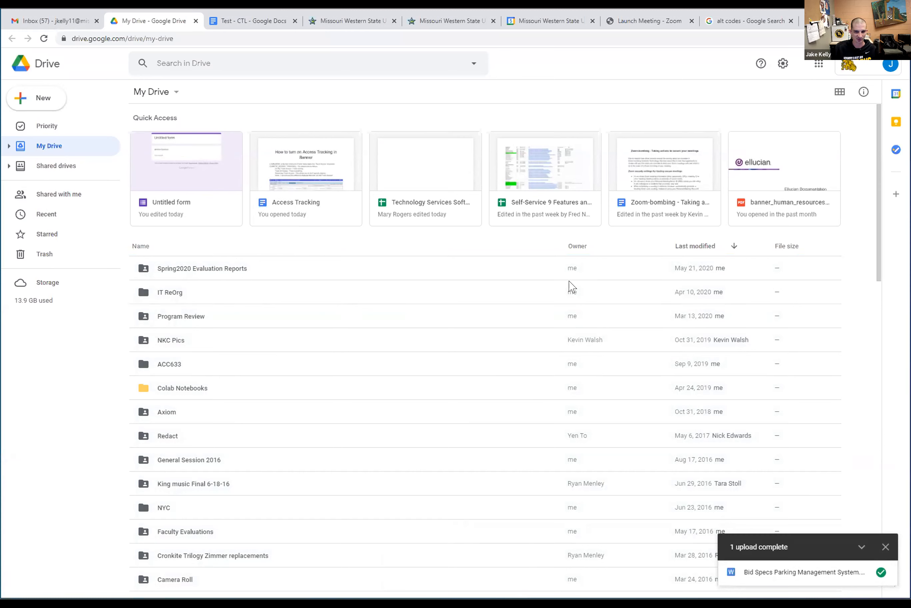
click(733, 246)
click(734, 246)
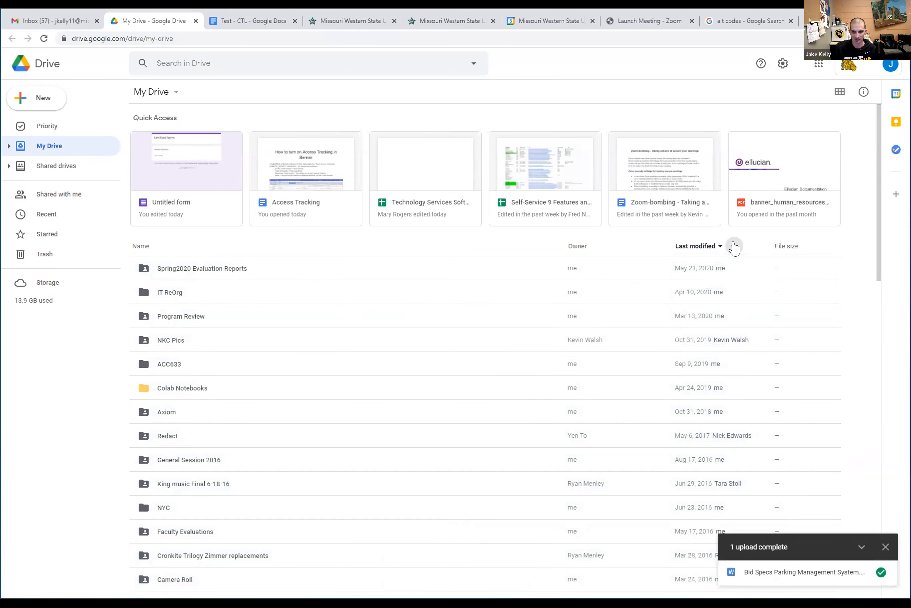
click(733, 246)
Open Bid Specs Parking Management System.docx from the file list in Google Docs
scroll(336, 405, down, 12)
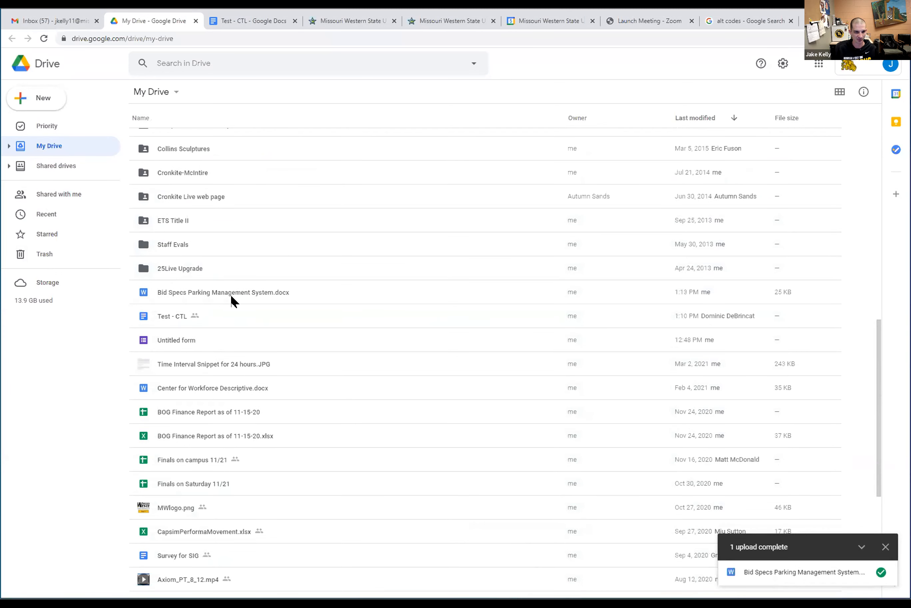
click(227, 296)
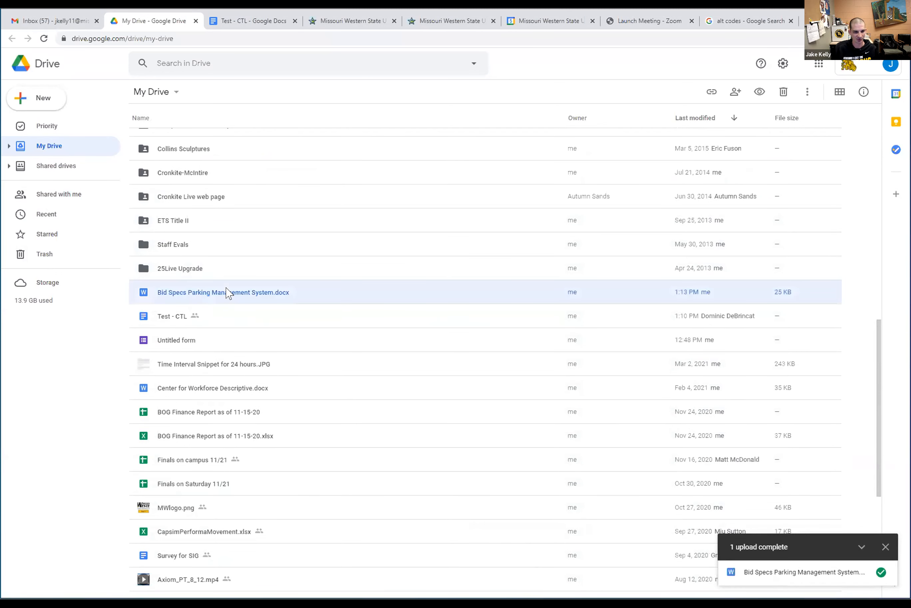
double_click(220, 300)
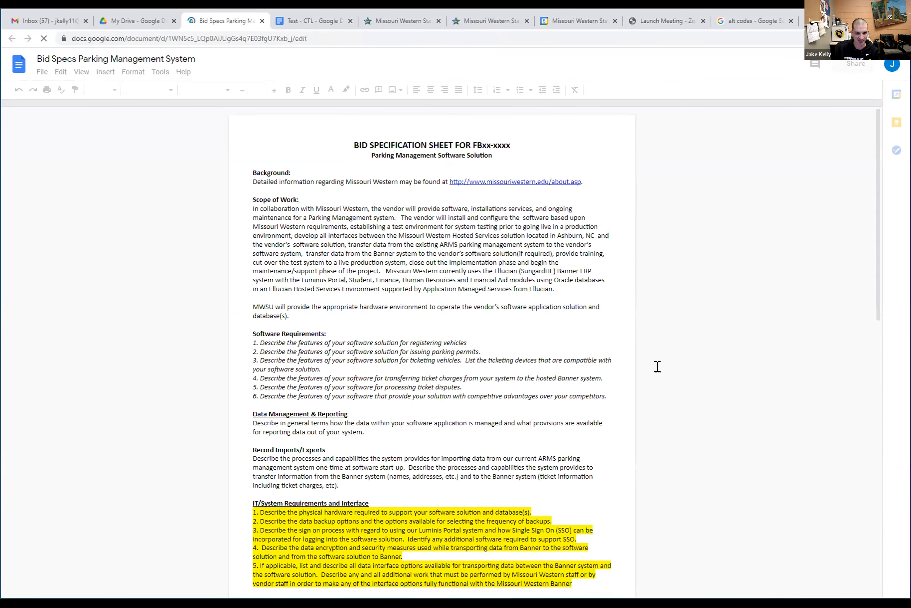
Select the Bid Specifications bullet points in the Bid Specs document
scroll(879, 187, down, 15)
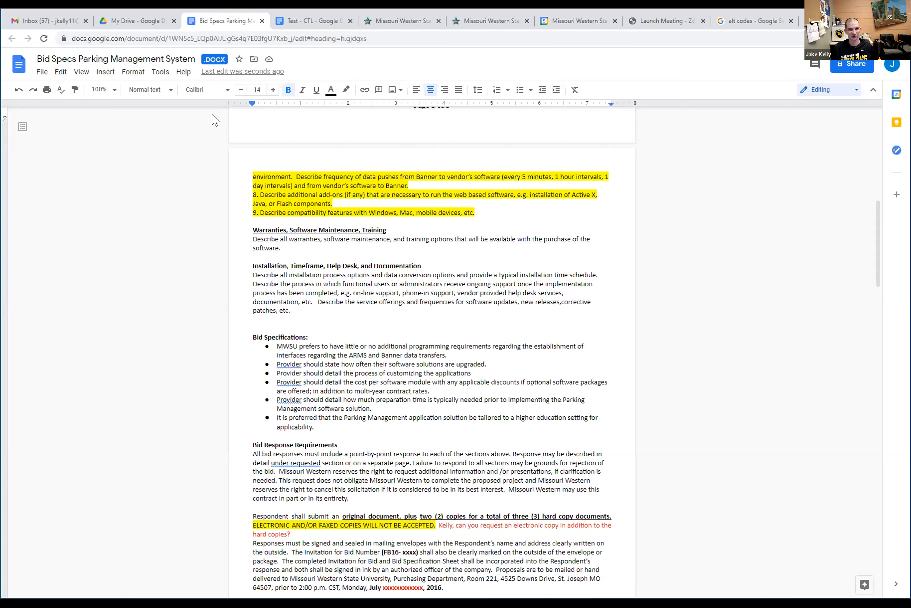
drag(277, 345, 368, 424)
key(ctrl+c)
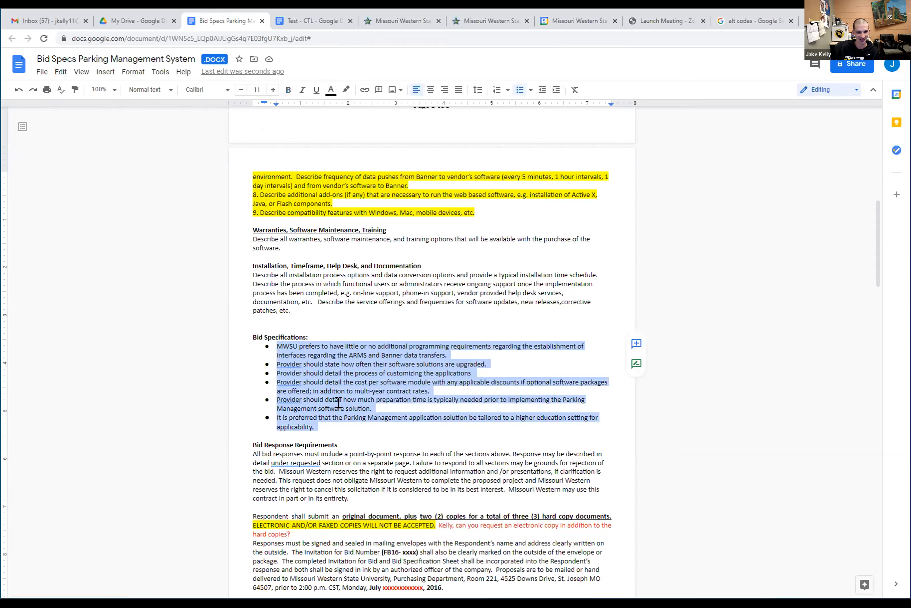
click(171, 271)
Bring up the Open a file dialog via File > Open
click(42, 72)
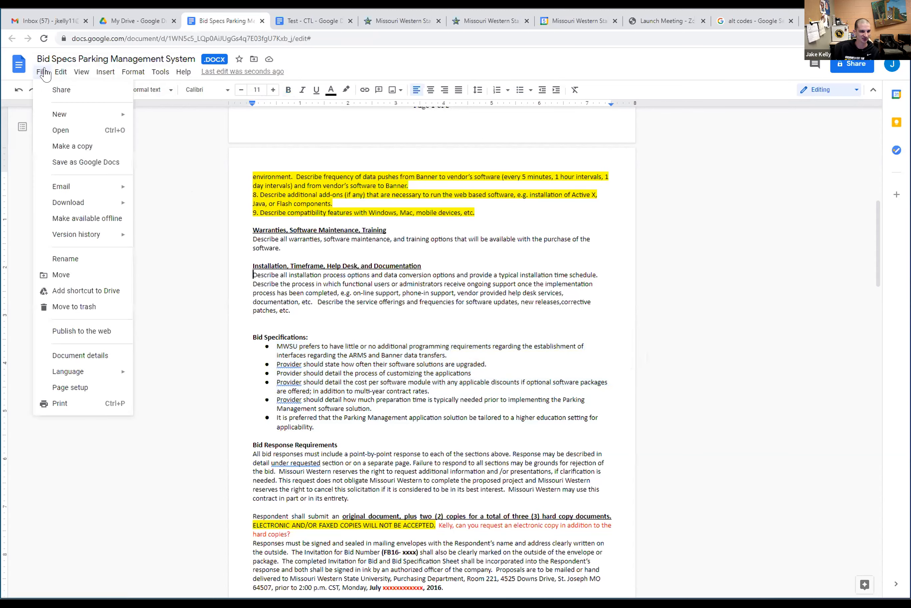
mouse_move(74, 118)
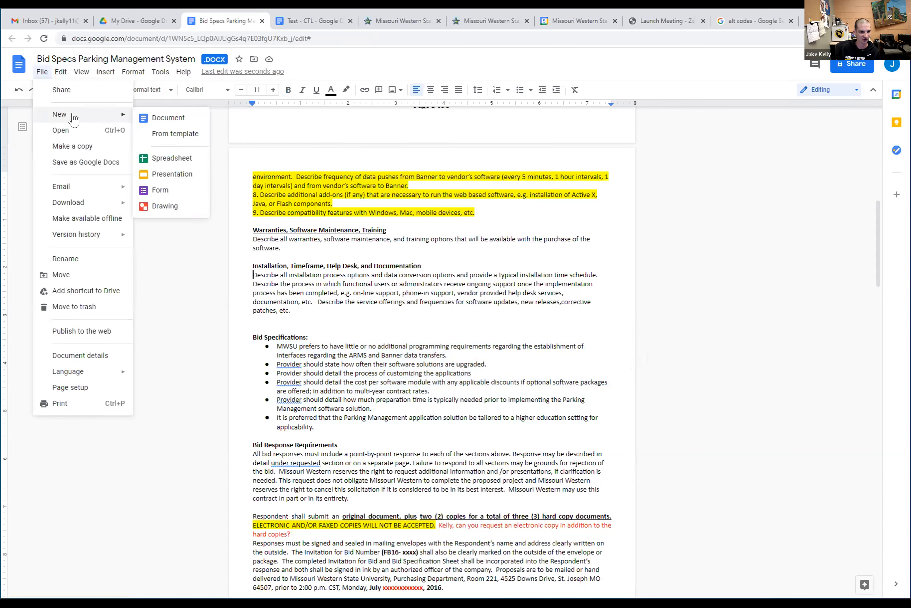
click(74, 132)
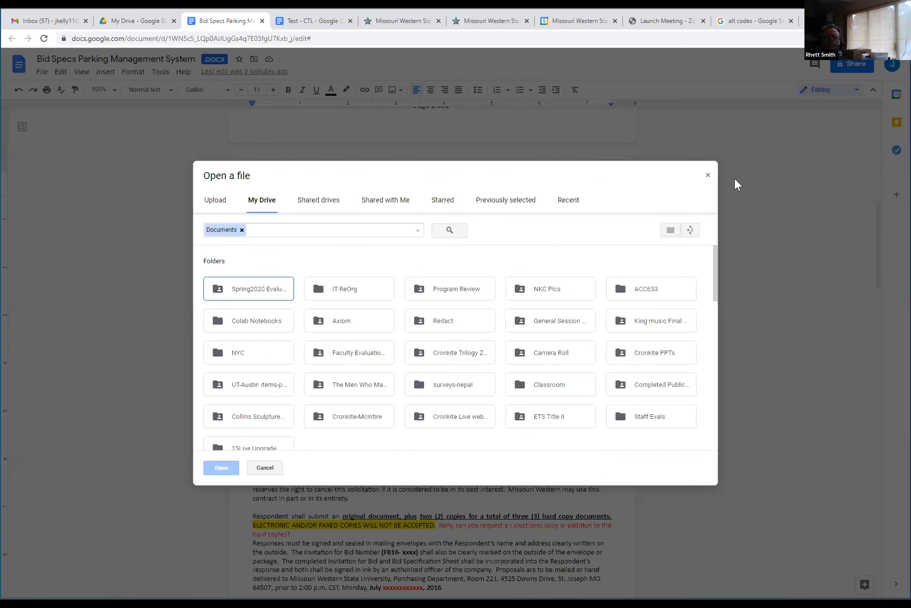
Dismiss the Open a file dialog and switch back to the Test - CTL document
click(708, 174)
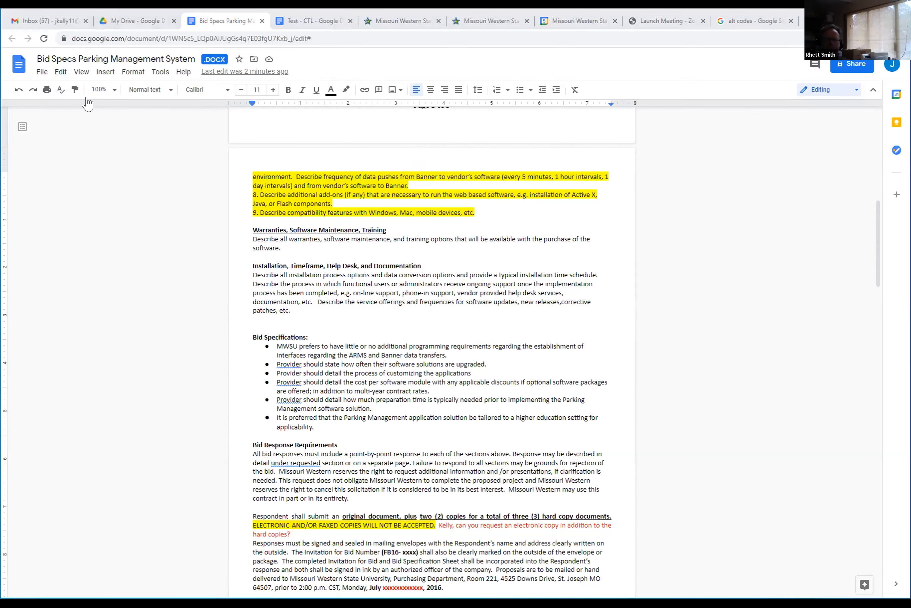
click(320, 22)
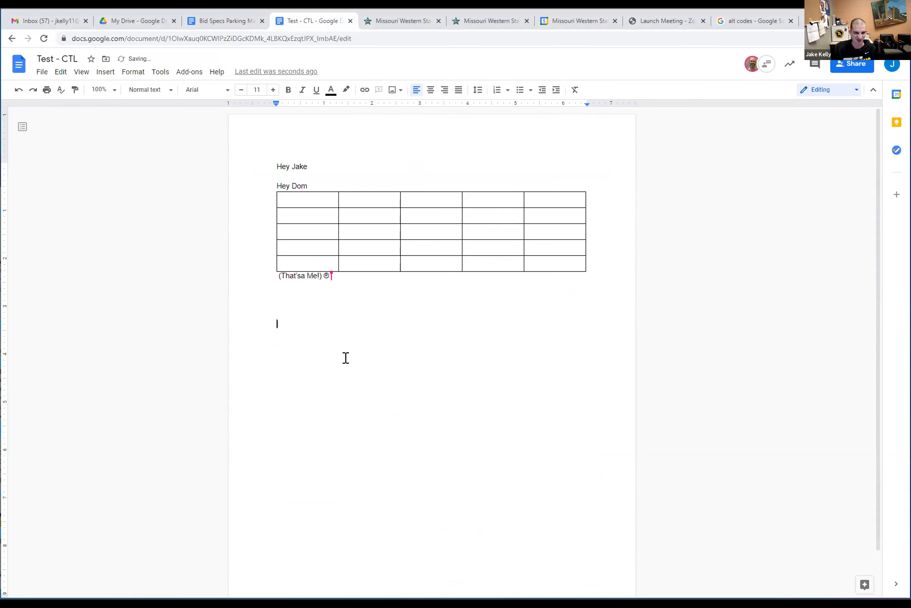
Paste the Bid Specifications bullets below the table twice: with formatting, then as plain text
right_click(312, 325)
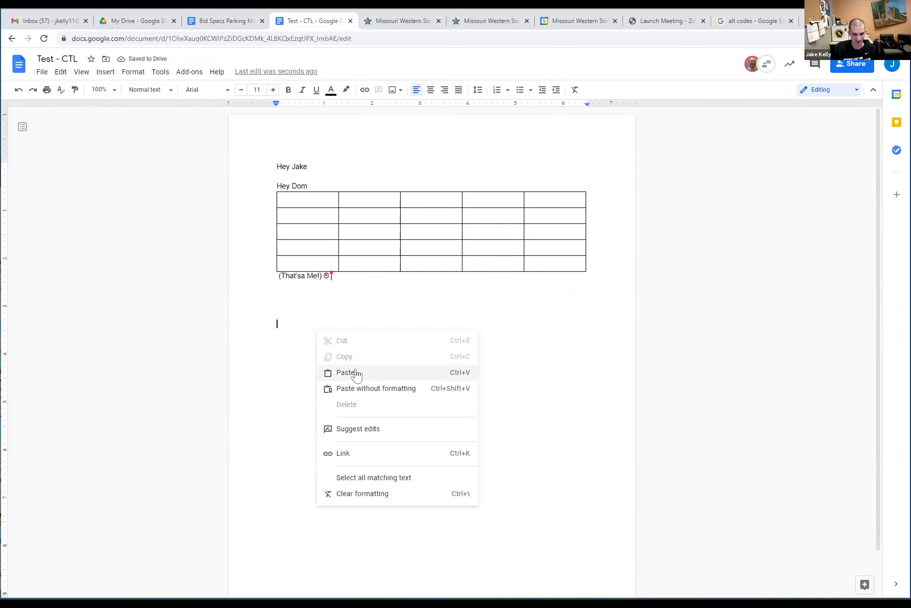
click(346, 372)
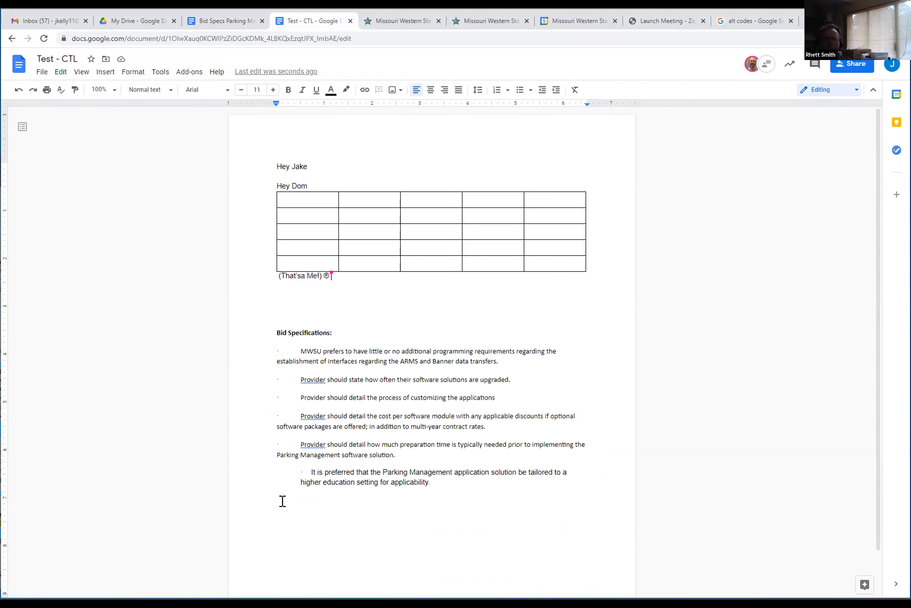
right_click(270, 497)
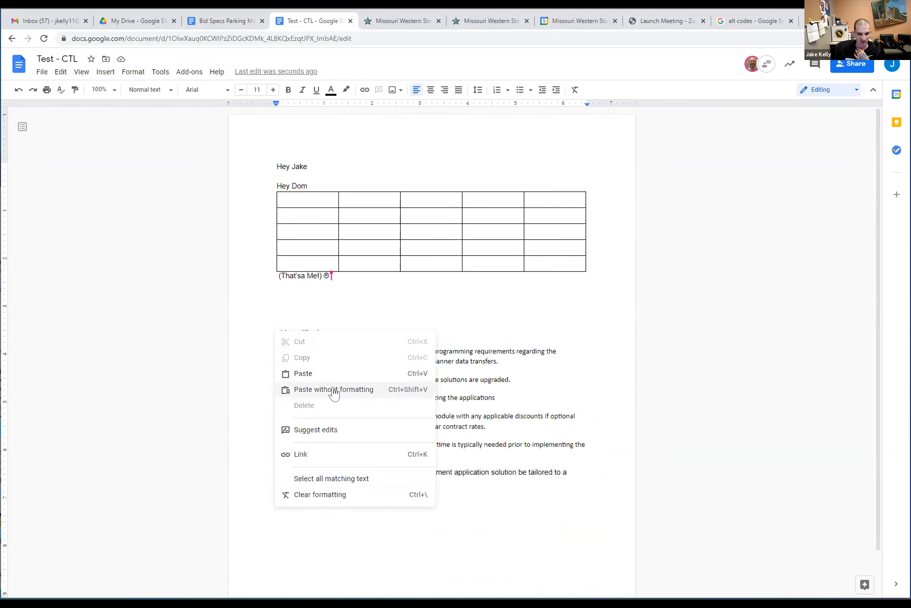
click(345, 390)
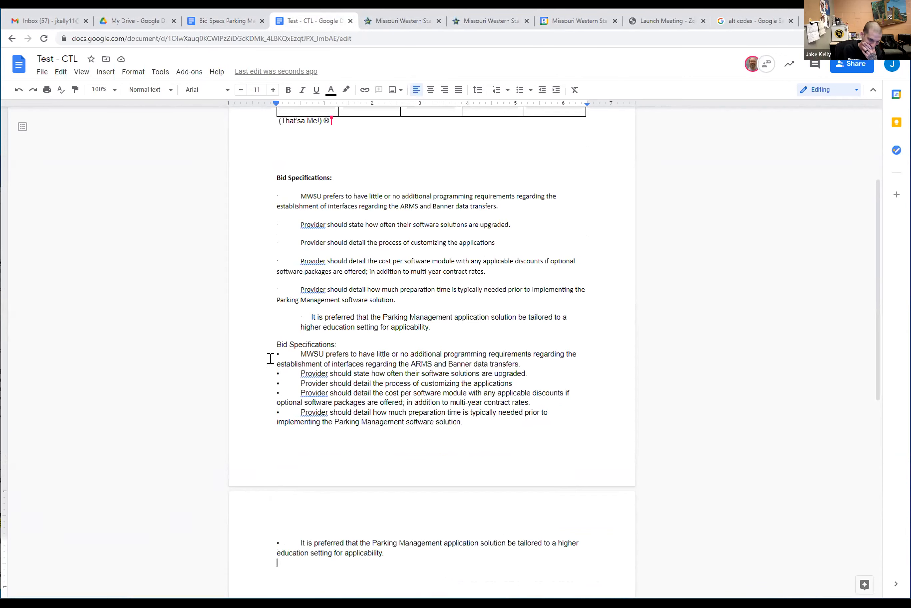
Remove the extra indent before the MWSU bullet line
click(263, 364)
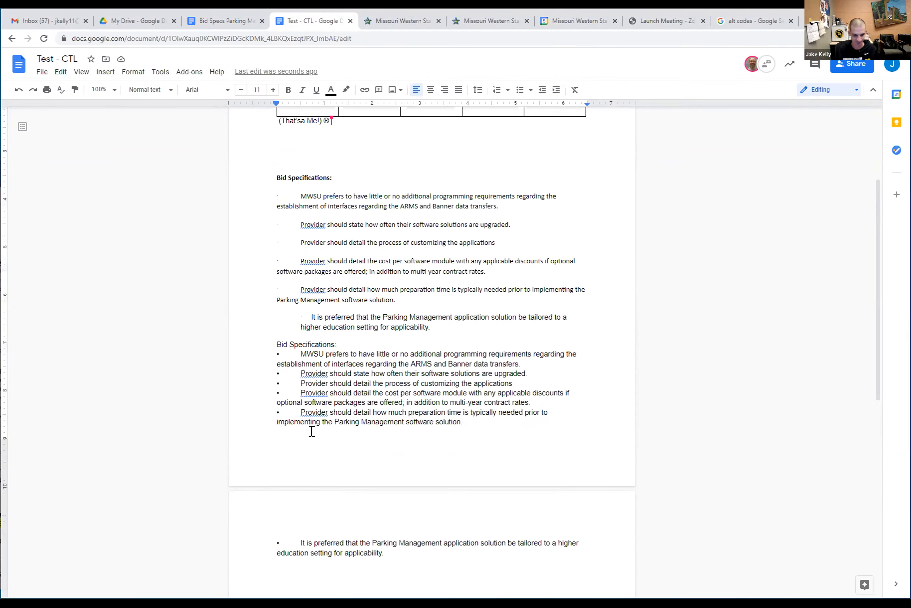
key(Up)
key(Tab)
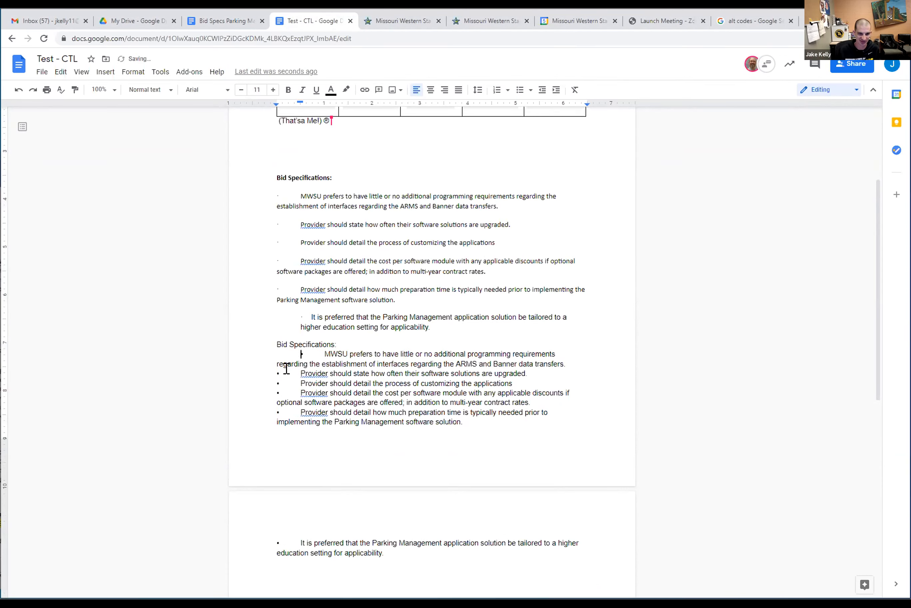
key(BackSpace)
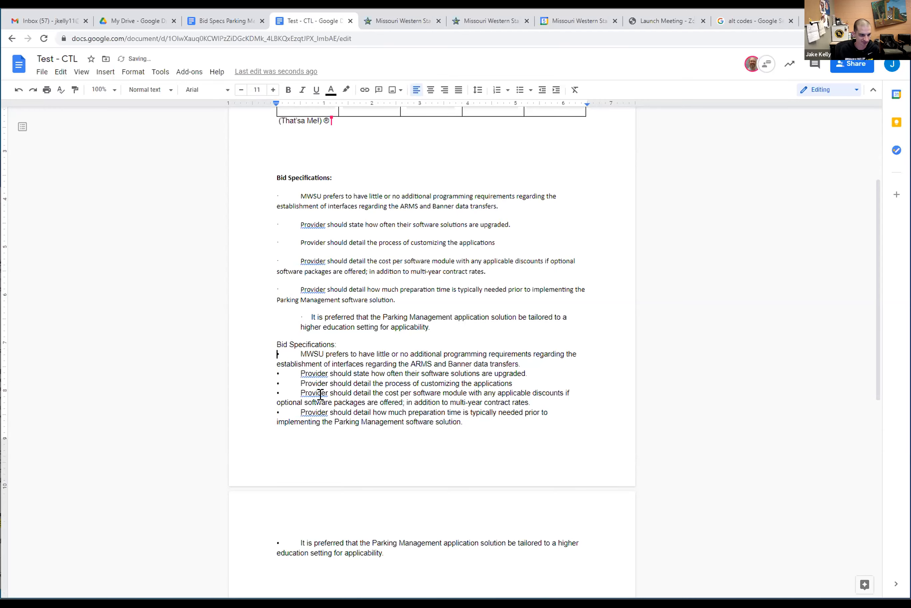
scroll(349, 400, down, 5)
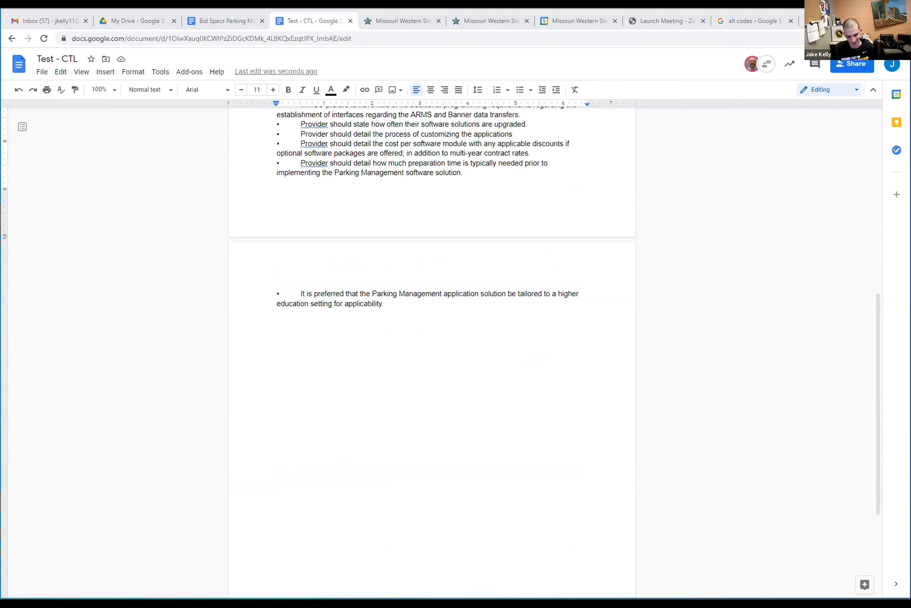
Paste the six requirement paragraphs below 'applicability.' on page 2 and make them a bulleted list
click(348, 392)
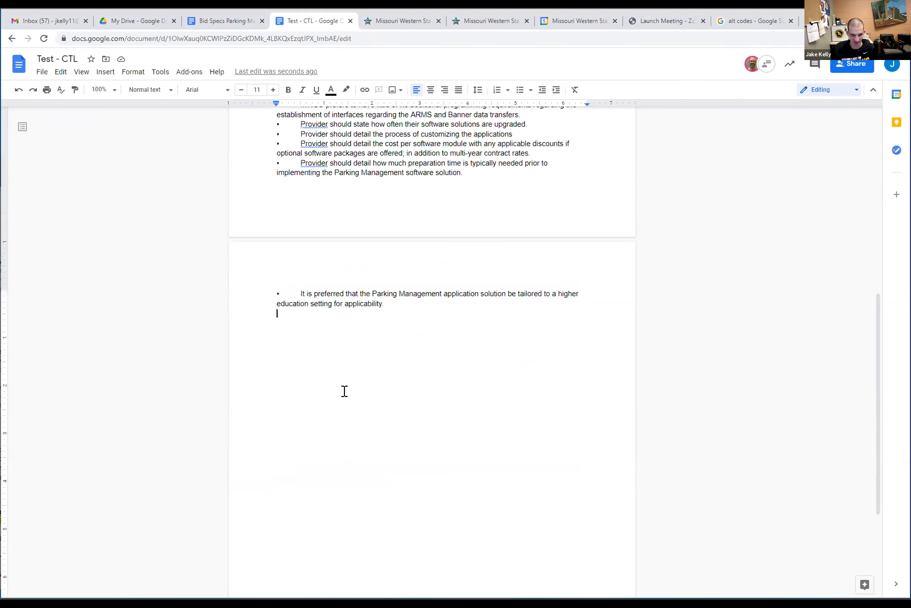
key(Return)
key(Return)
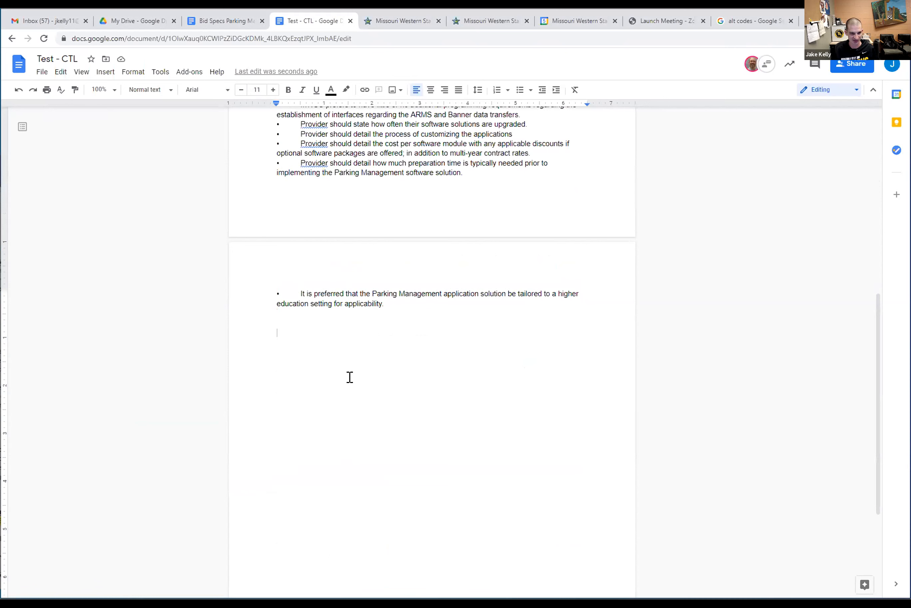
key(ctrl+v)
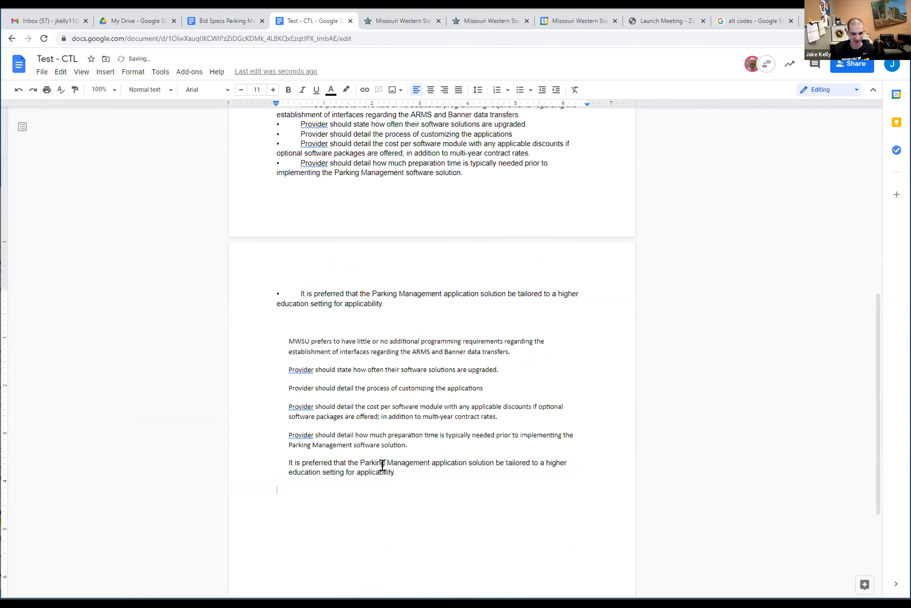
shift+click(226, 317)
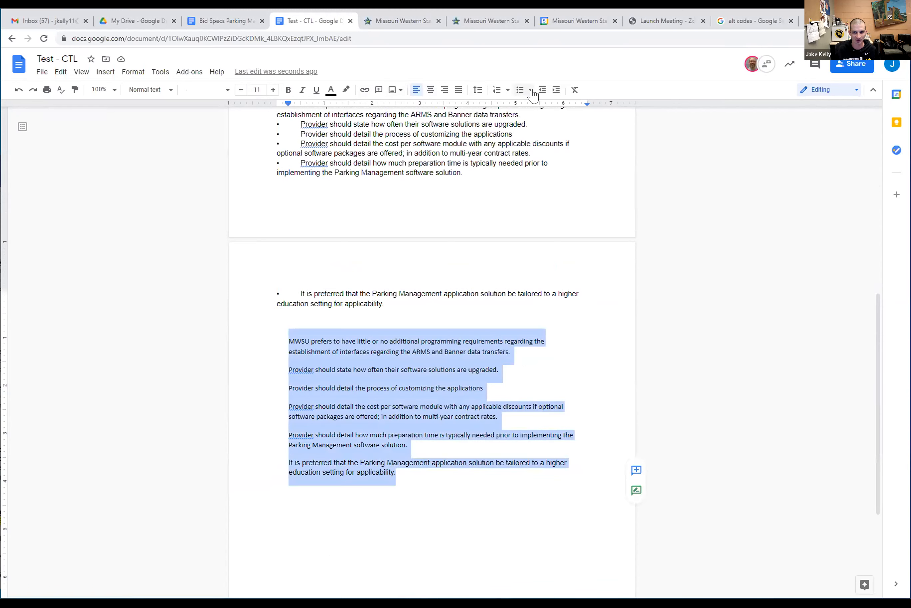
click(519, 91)
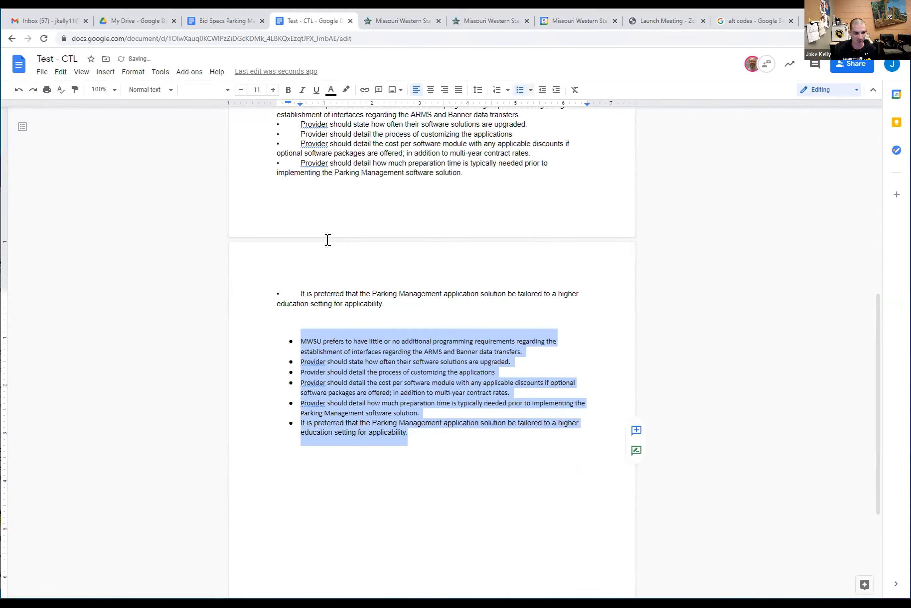
click(263, 350)
scroll(318, 419, up, 5)
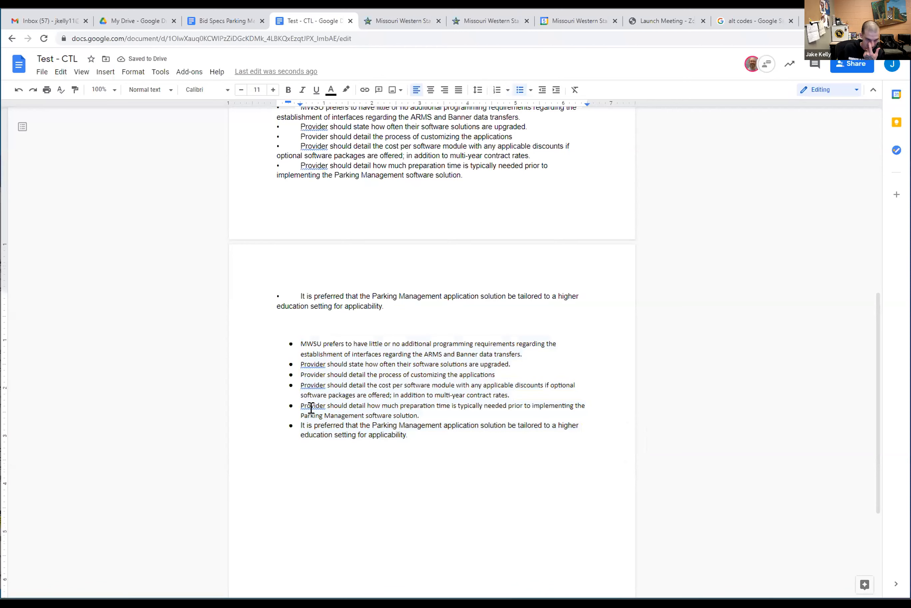
drag(464, 372, 251, 304)
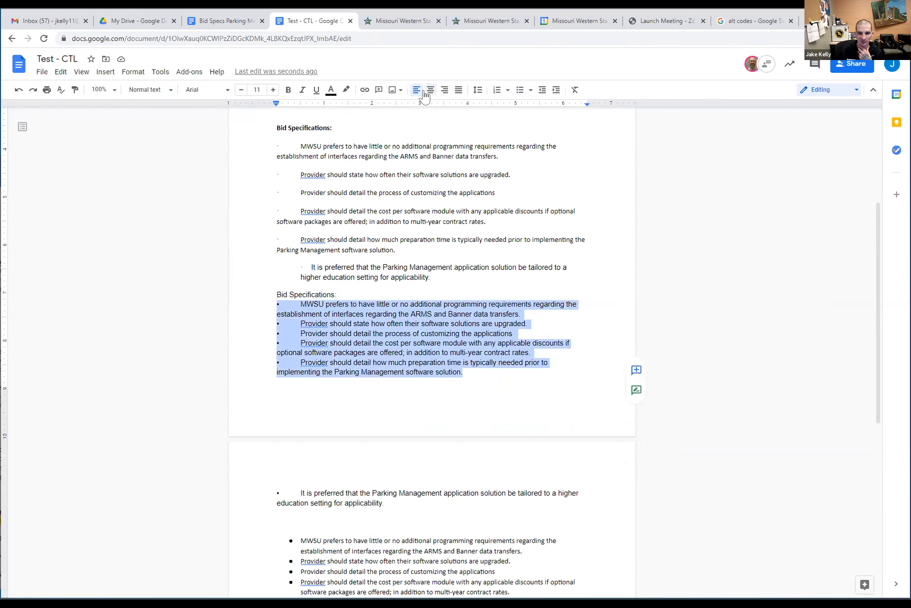
Strip the typed bullet and tab characters from the five Bid Specifications lines
click(520, 91)
click(520, 93)
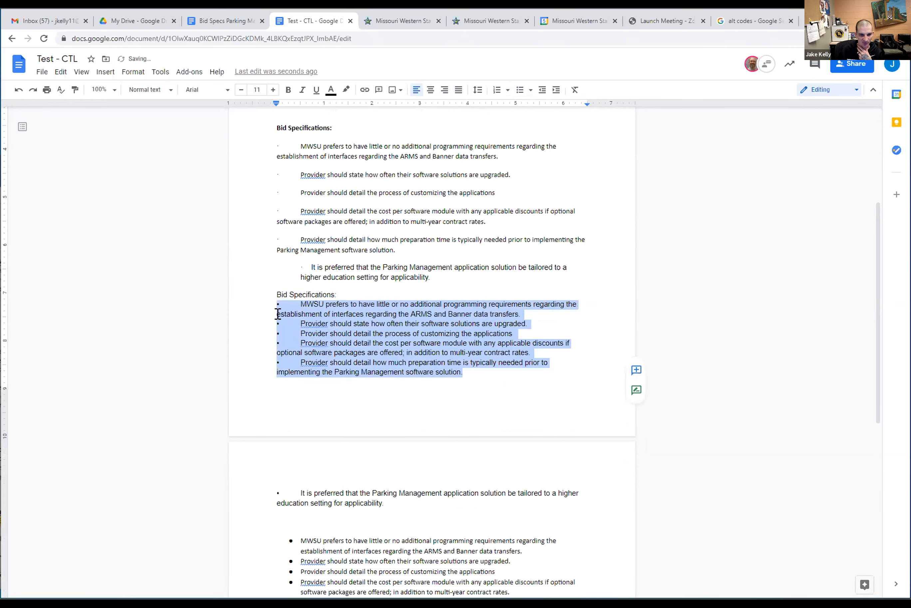
click(327, 295)
key(BackSpace)
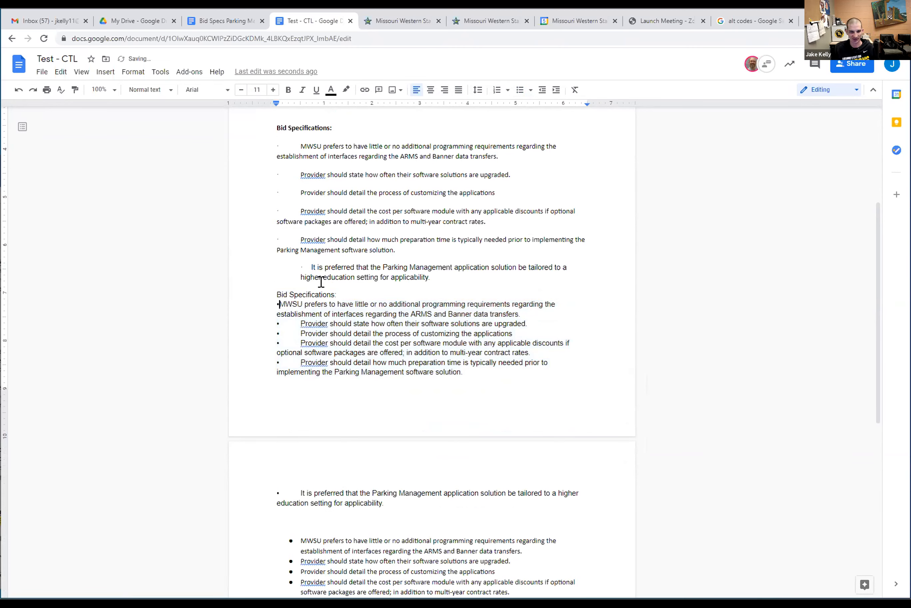
key(BackSpace)
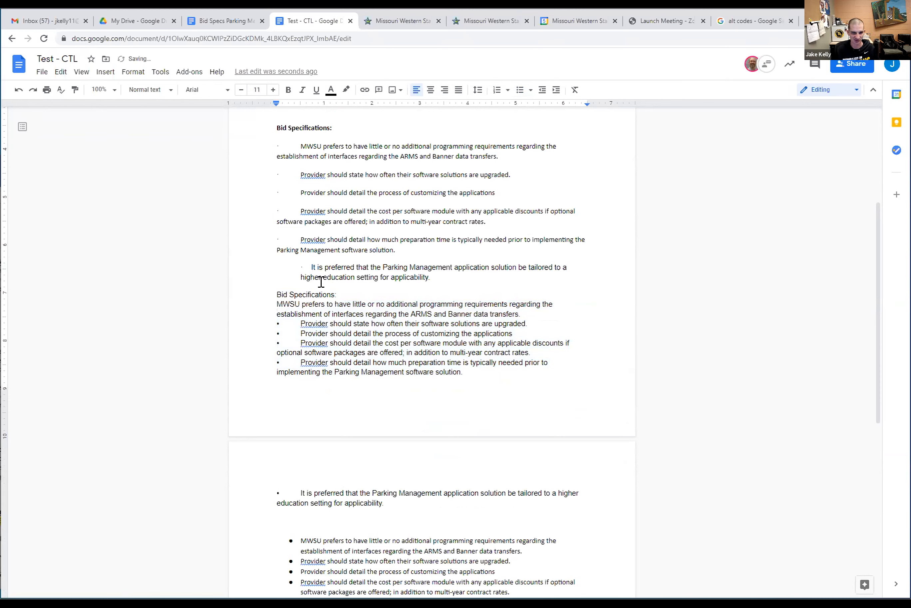
key(shift+Right)
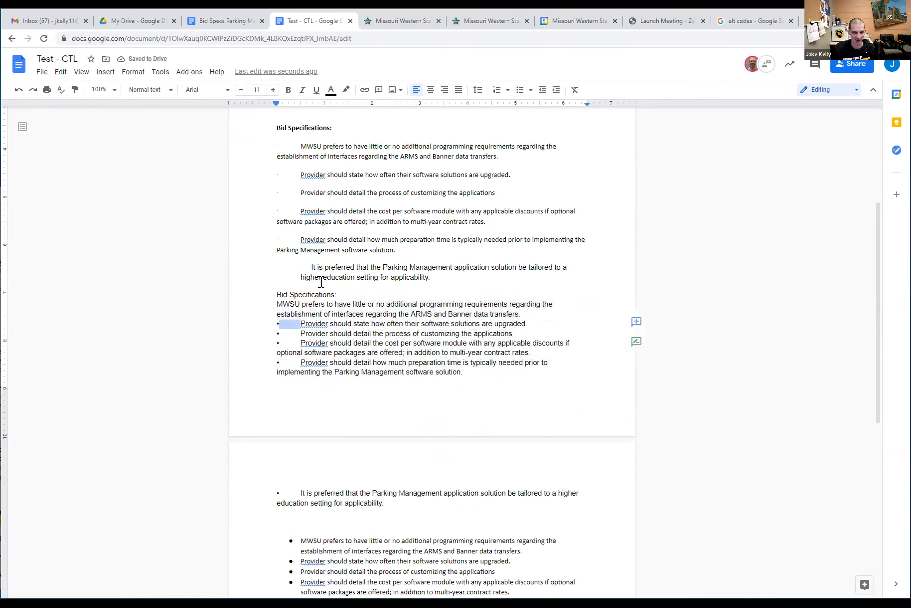
key(BackSpace)
key(BackSpace)
key(Down)
key(shift+Right)
key(shift+Right)
key(BackSpace)
key(Down)
key(shift+Right)
key(shift+Right)
key(BackSpace)
key(Down)
key(shift+Right)
key(shift+Right)
key(BackSpace)
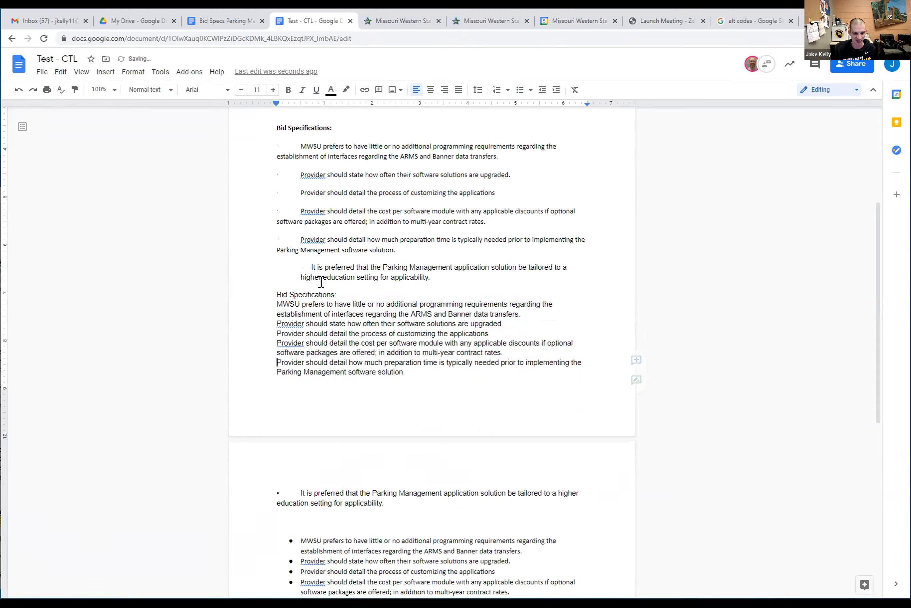
Delete the typed bullet before 'It is preferred' and apply round bullets through 'applicability.' with Ctrl+Shift+8
scroll(313, 345, down, 3)
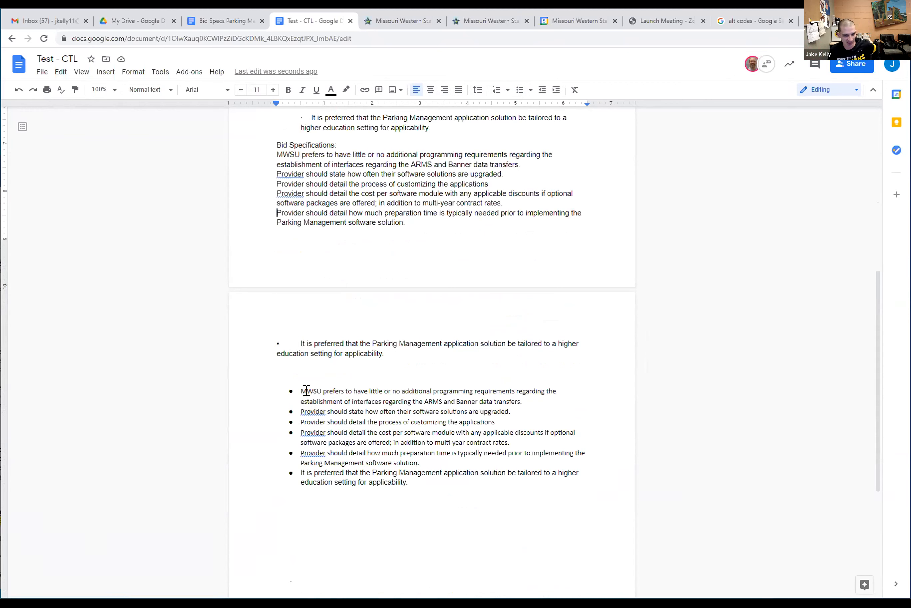
drag(292, 380, 416, 482)
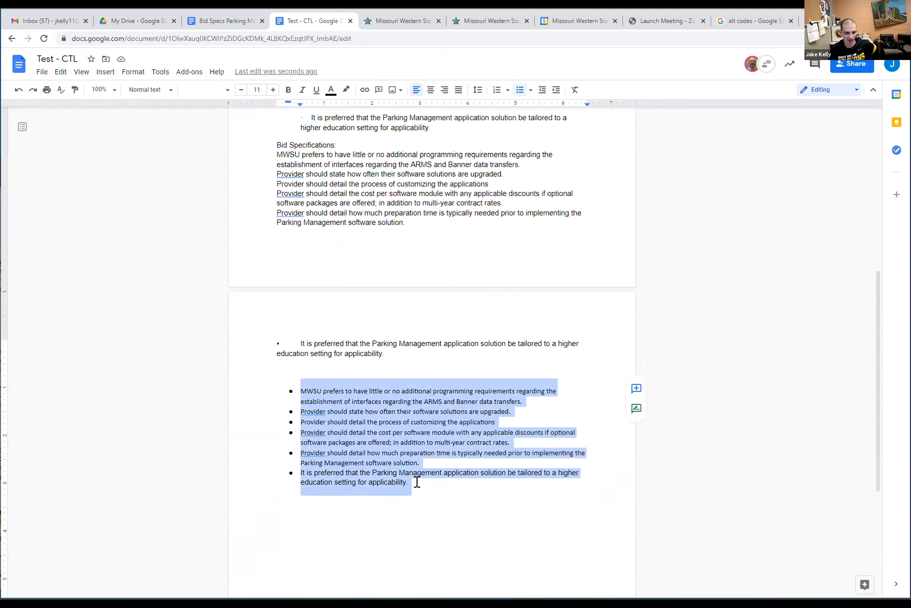
click(417, 482)
click(302, 344)
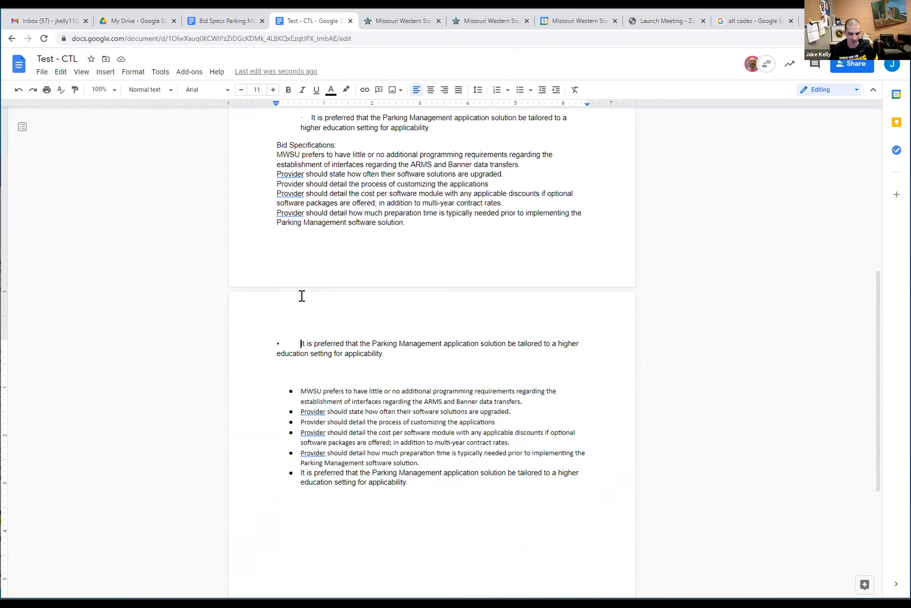
key(BackSpace)
key(BackSpace)
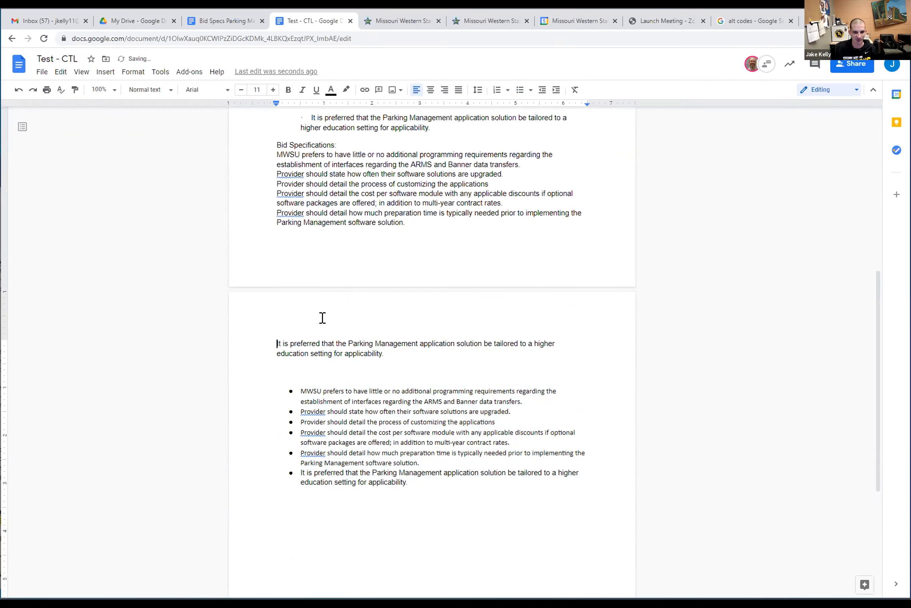
drag(384, 353, 254, 154)
key(ctrl+shift+8)
click(249, 380)
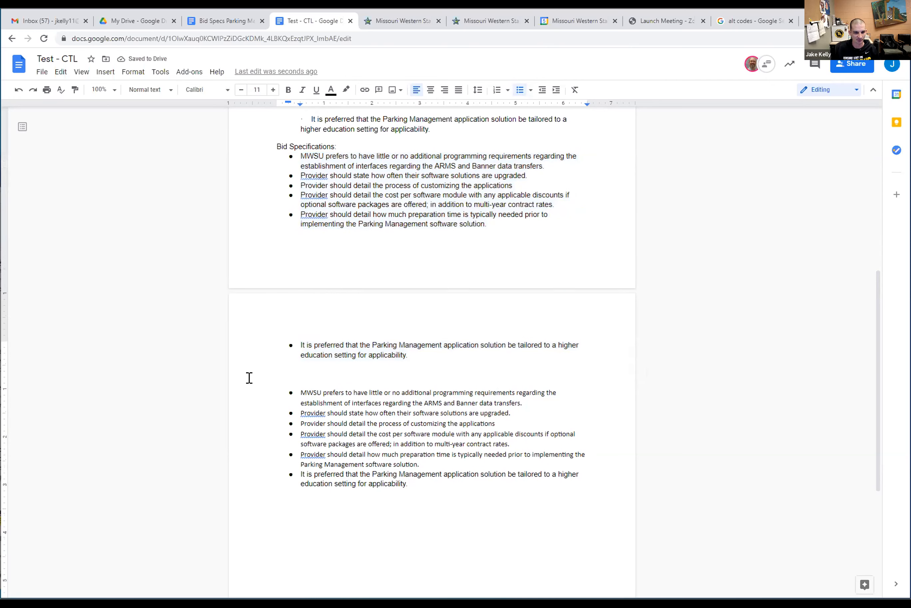
Bring up paste options at the MWSU paragraph in the first list
scroll(249, 377, up, 4)
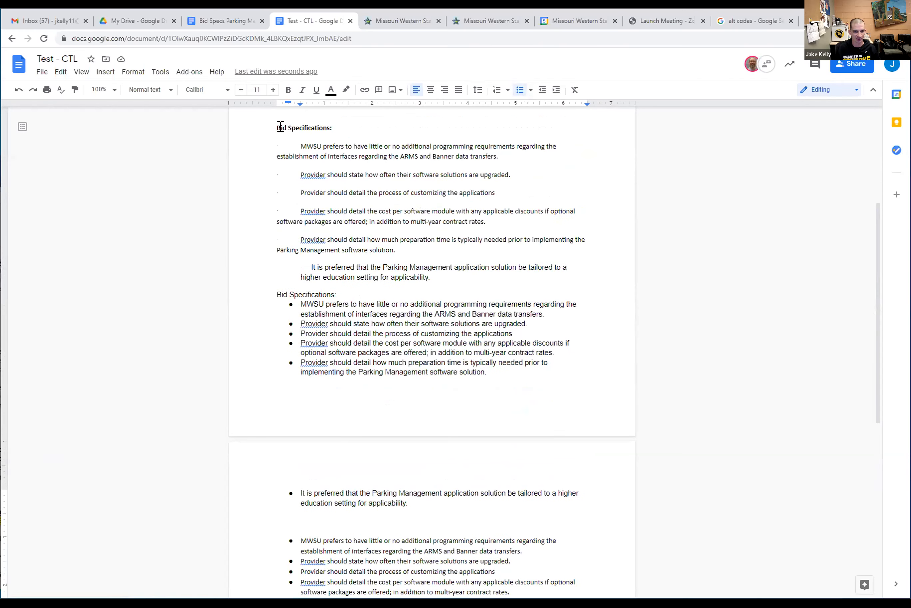
click(299, 140)
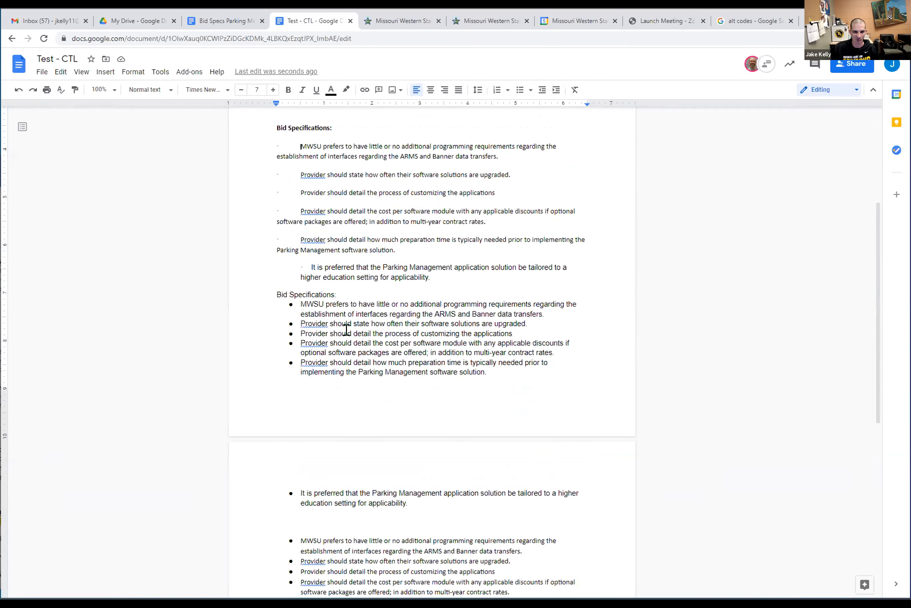
right_click(298, 144)
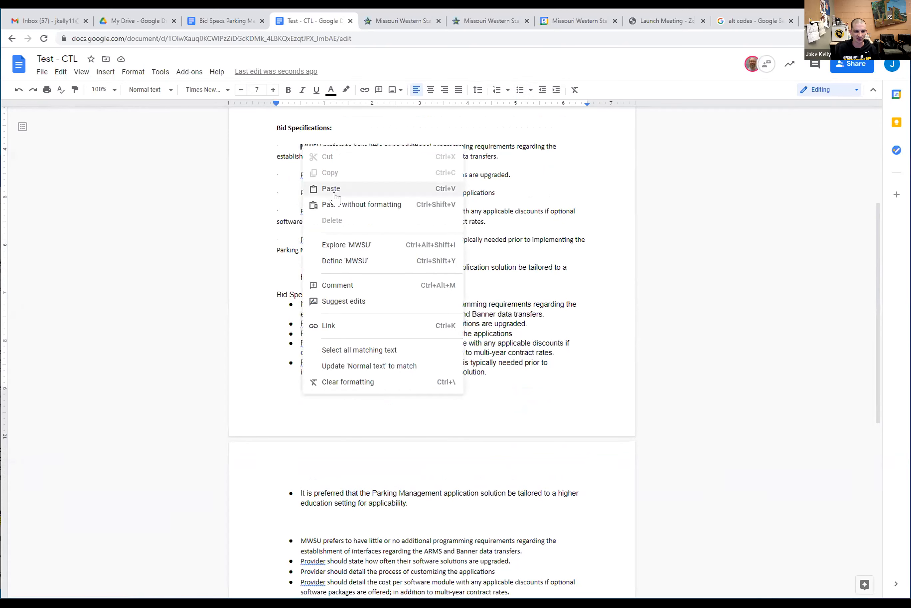
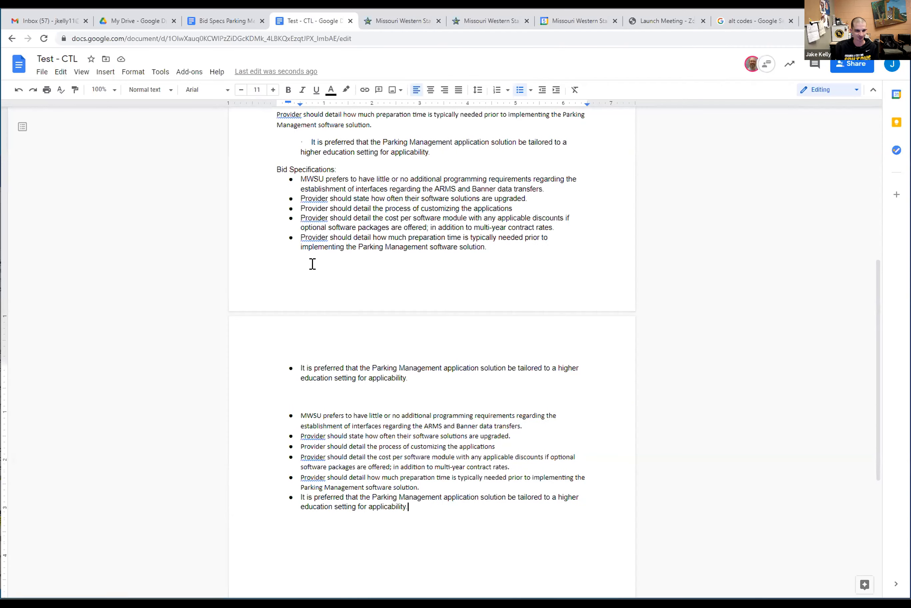
Scroll over the bulleted Bid Specifications list on page 2, then open the Insert menu
scroll(312, 263, up, 6)
scroll(312, 235, down, 11)
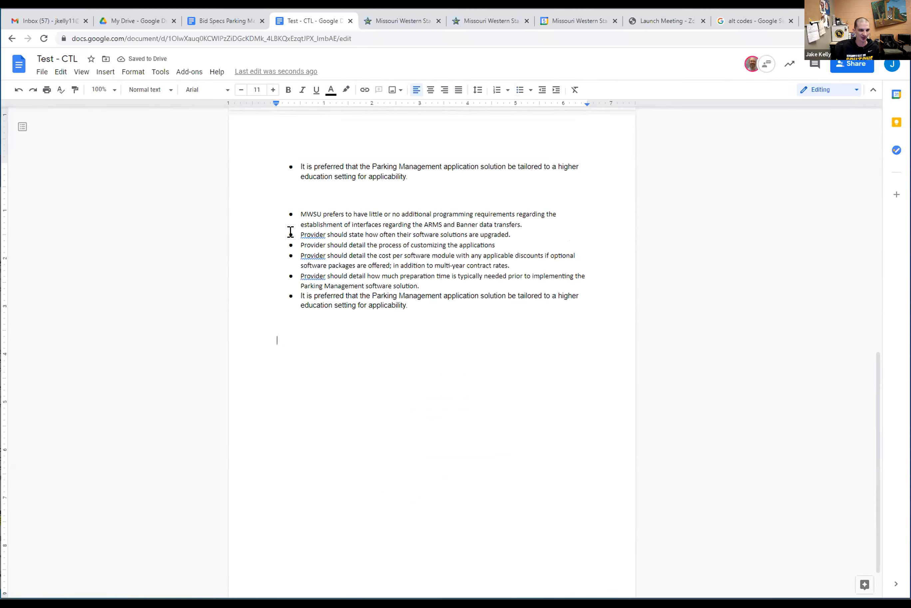
click(105, 73)
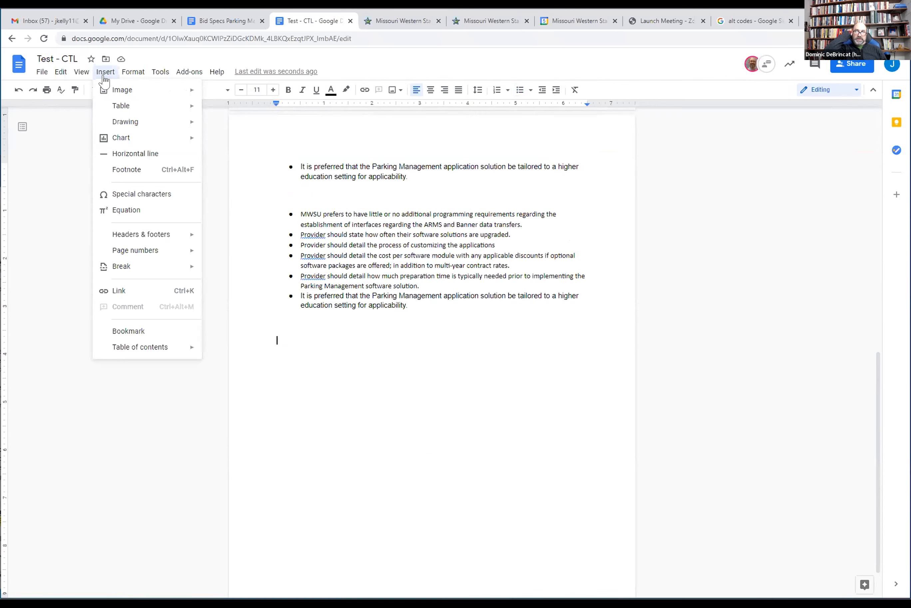
Download Test - CTL as a Microsoft Word (.docx) file via File > Download
click(85, 204)
click(41, 73)
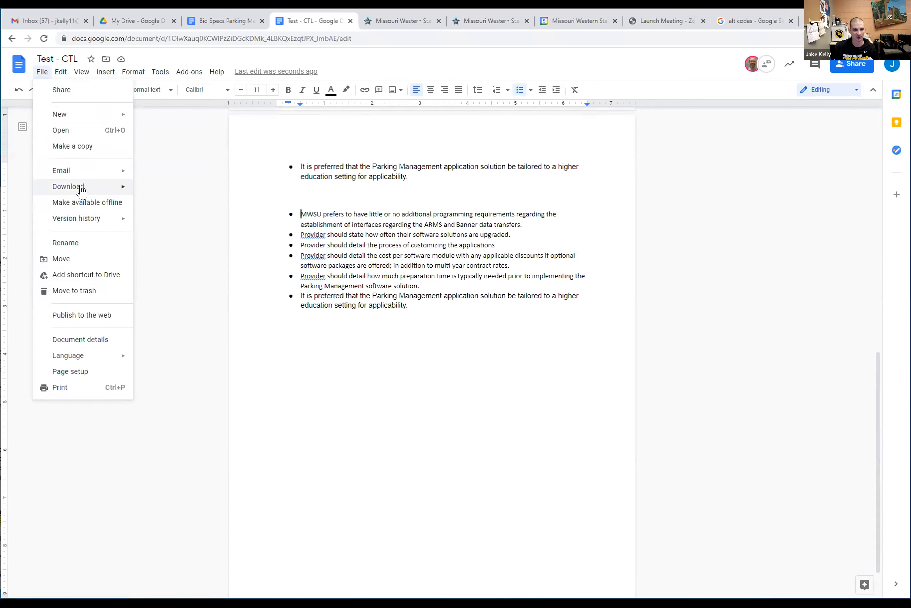
mouse_move(82, 191)
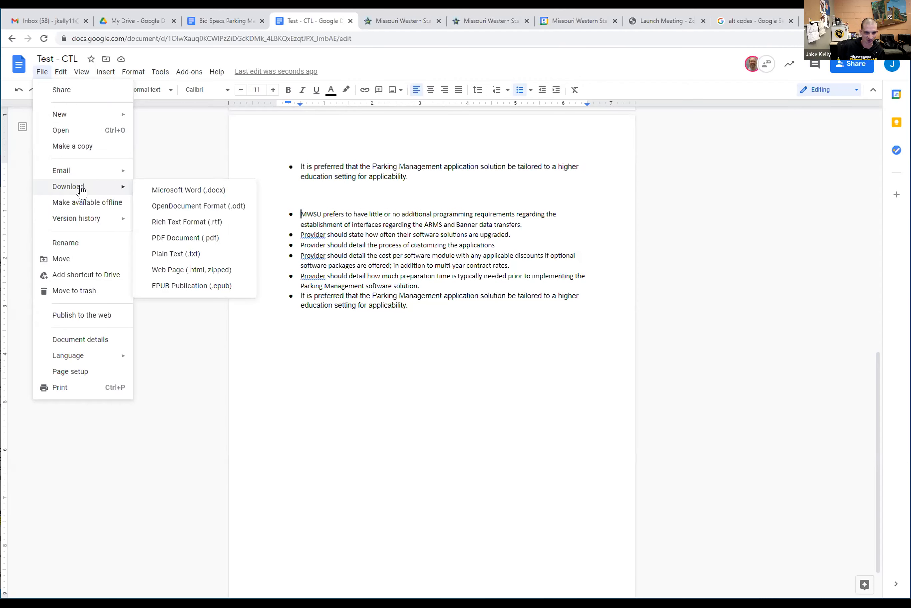
click(176, 193)
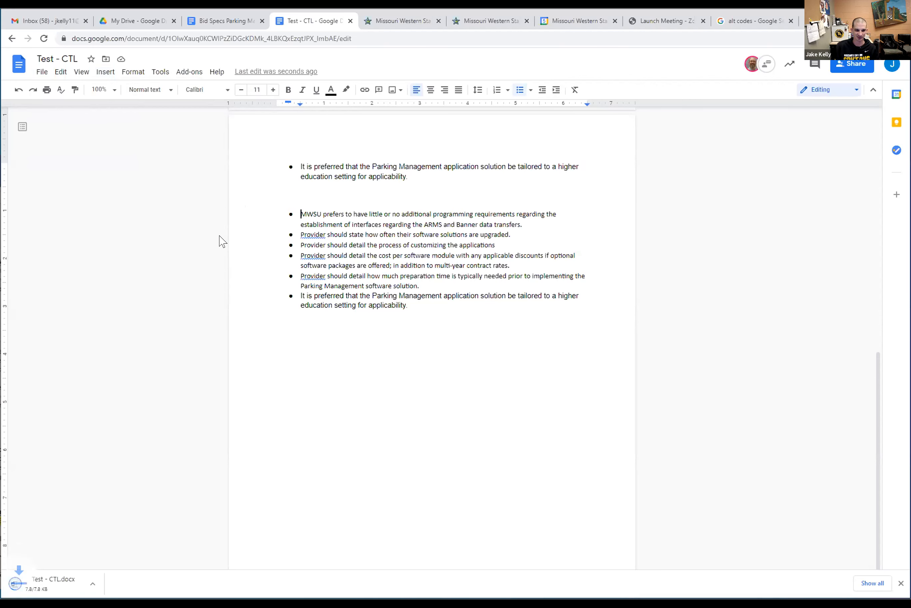
Open the downloaded Test - CTL.docx and bring its Word window forward
click(71, 584)
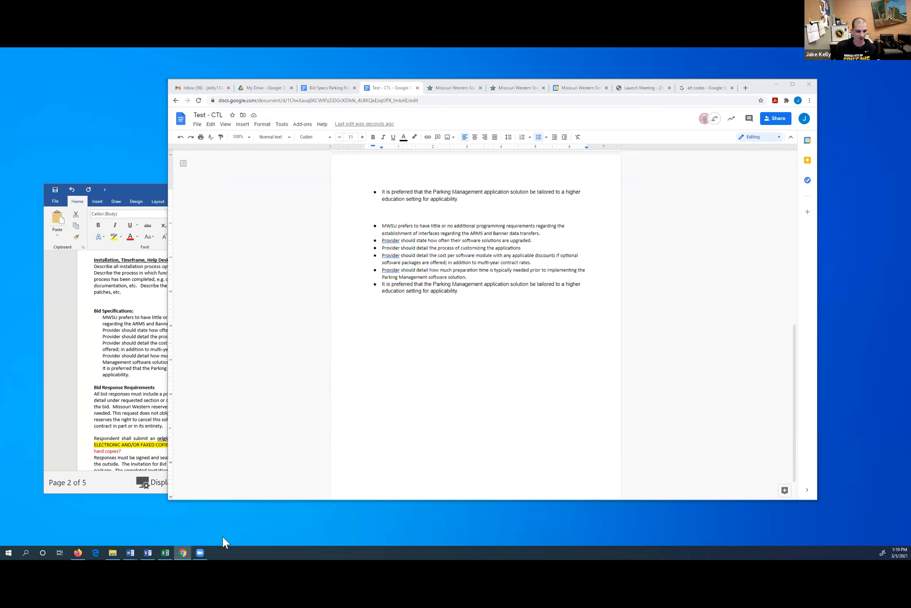
mouse_move(127, 557)
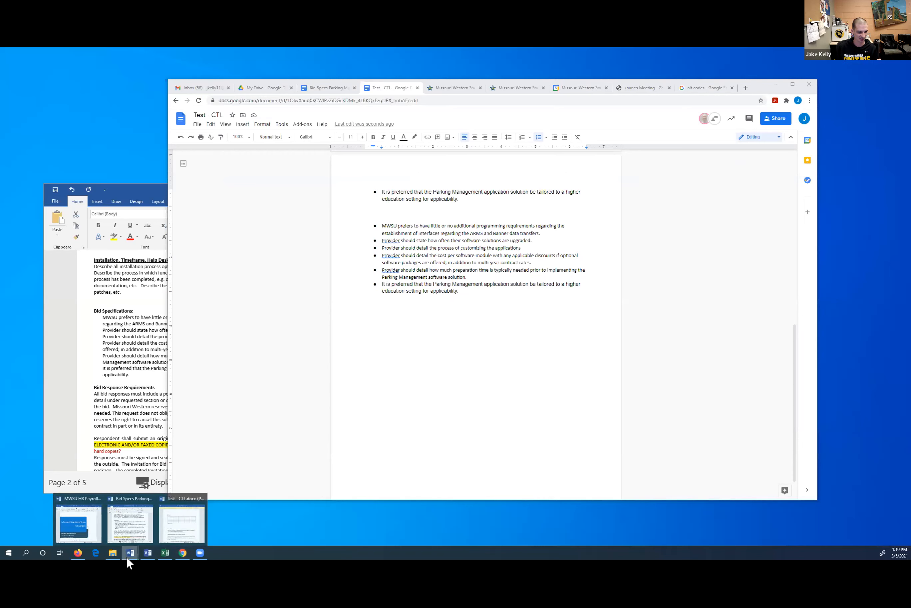
click(182, 523)
Enable editing in the Word copy, scroll through it, and close Word
scroll(496, 266, down, 2)
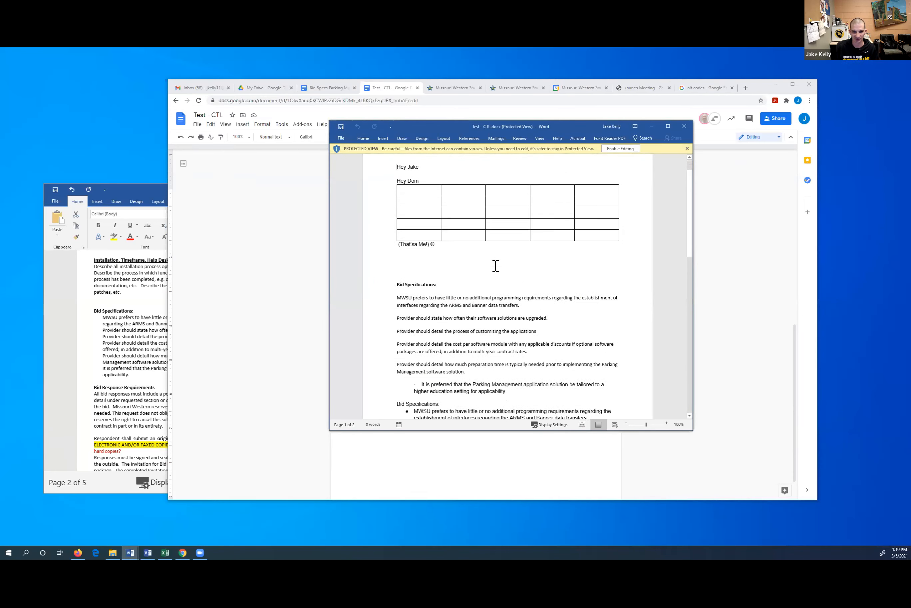
click(622, 149)
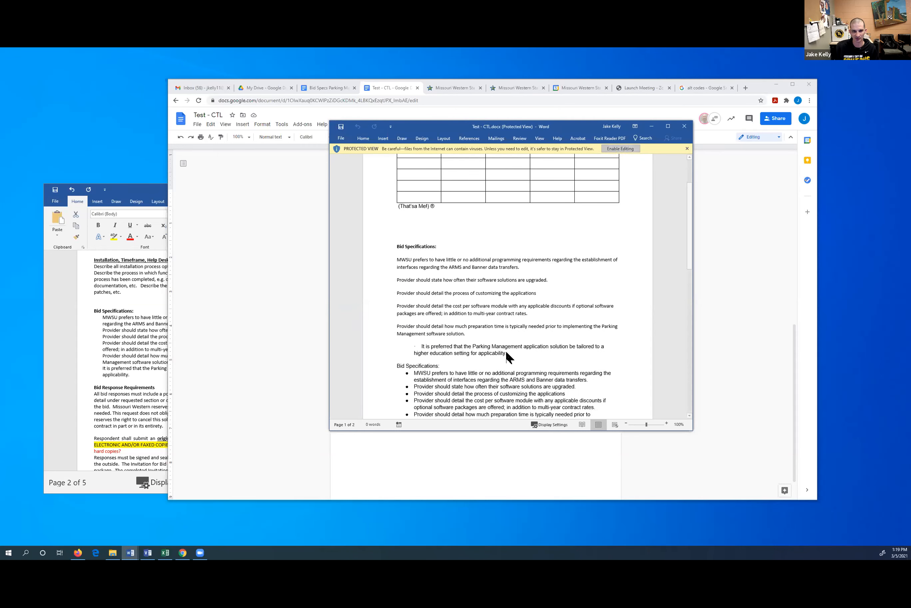
scroll(401, 305, down, 7)
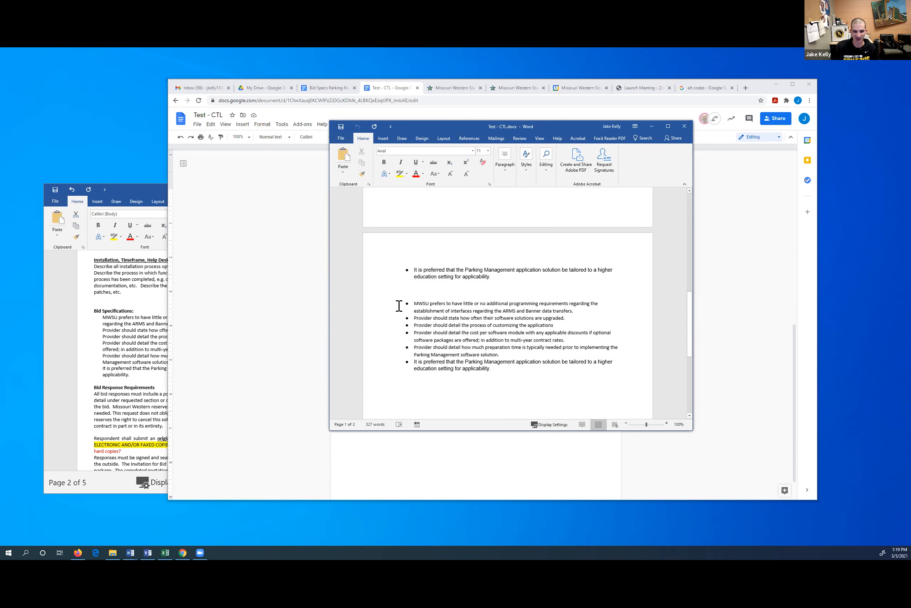
scroll(414, 319, up, 10)
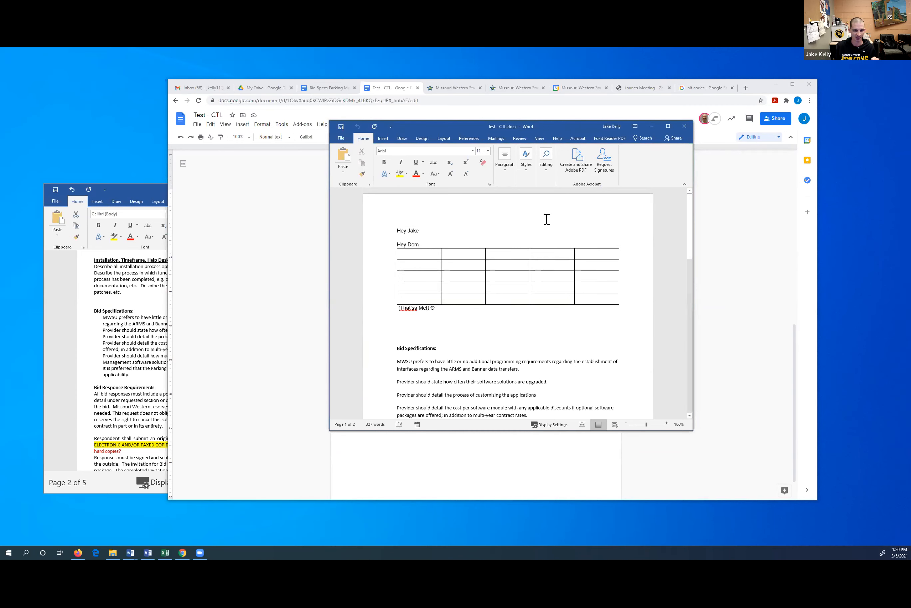
click(684, 126)
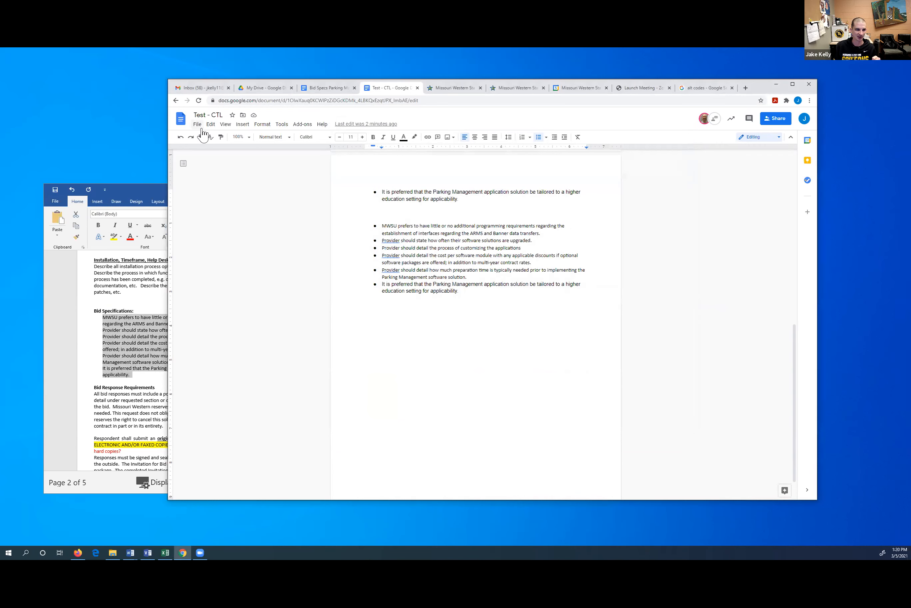
Look at File > Download in the Google Doc and dismiss it without downloading
click(198, 124)
mouse_move(234, 206)
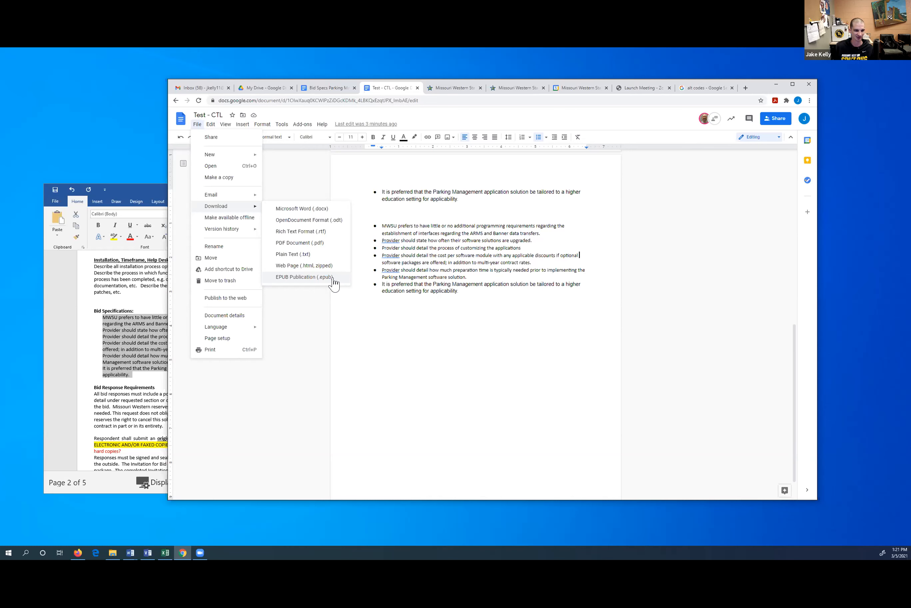
click(291, 332)
Browse the Format and Tools menus, finishing on the Add-ons menu
click(262, 124)
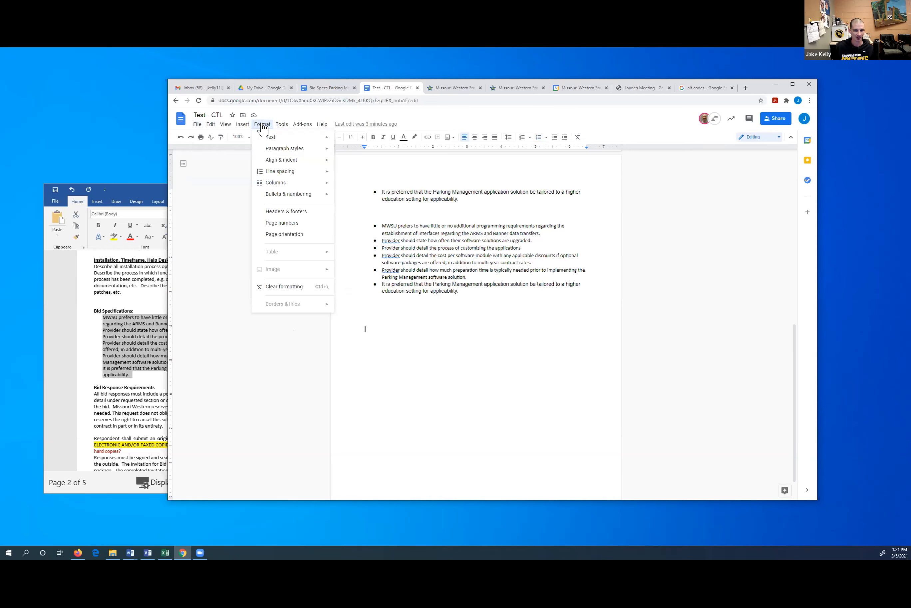
click(280, 124)
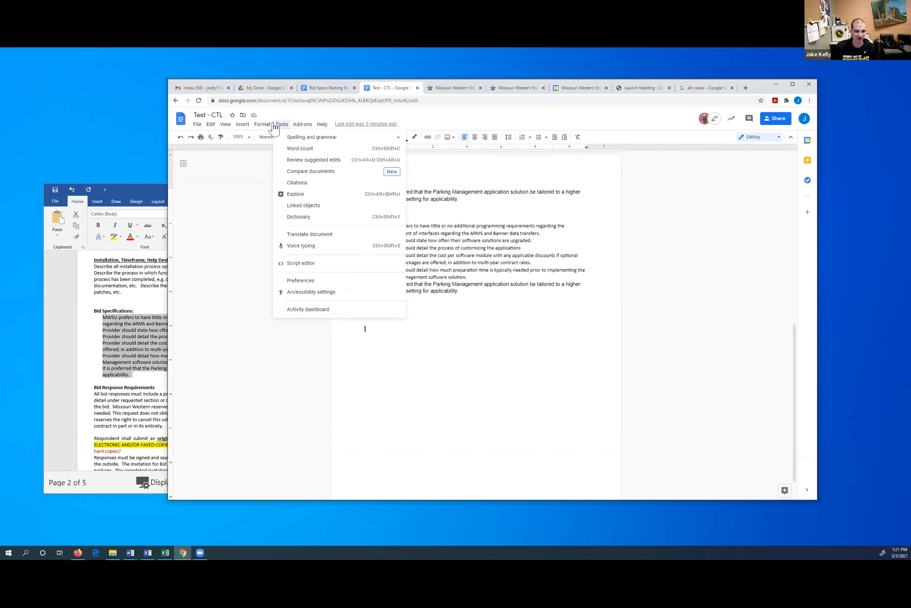
mouse_move(294, 139)
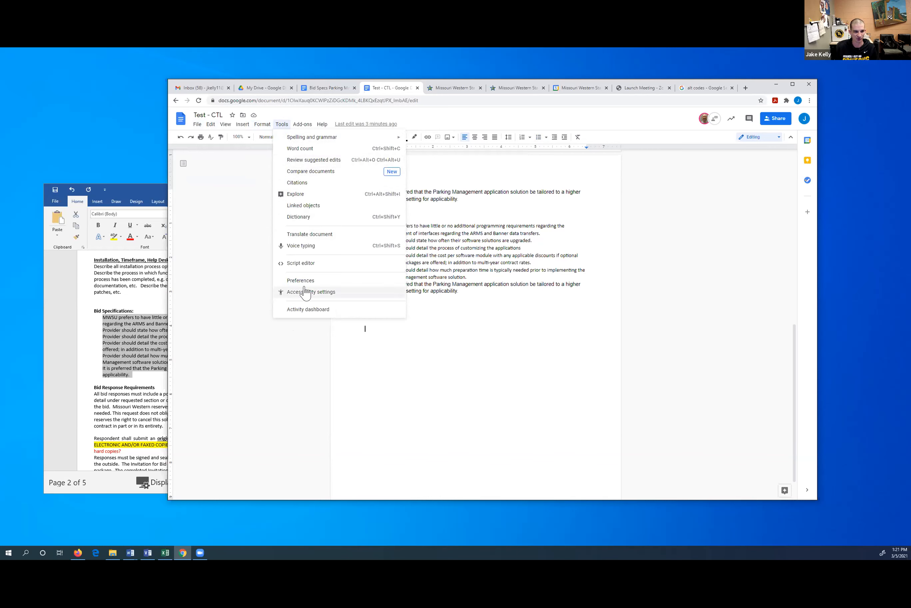
mouse_move(243, 126)
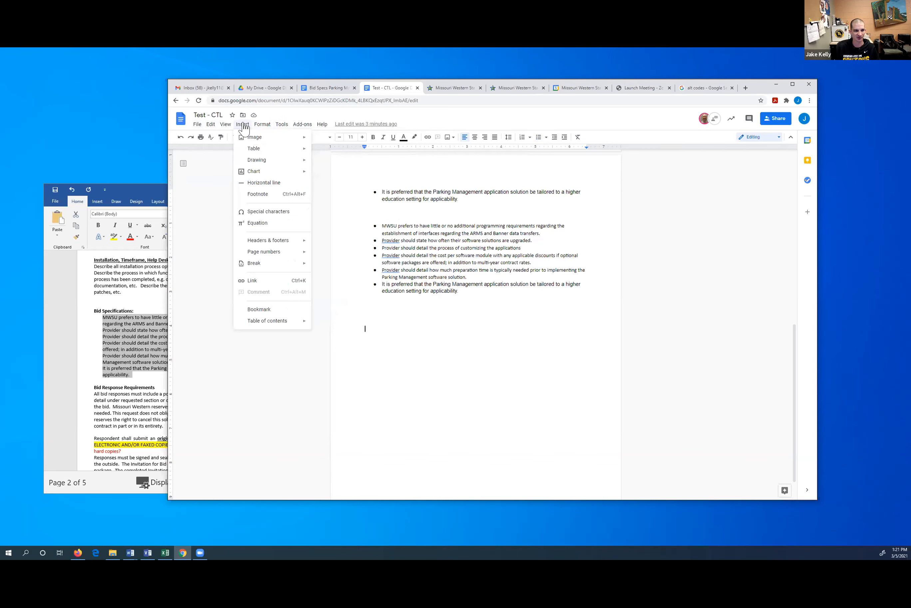
mouse_move(258, 177)
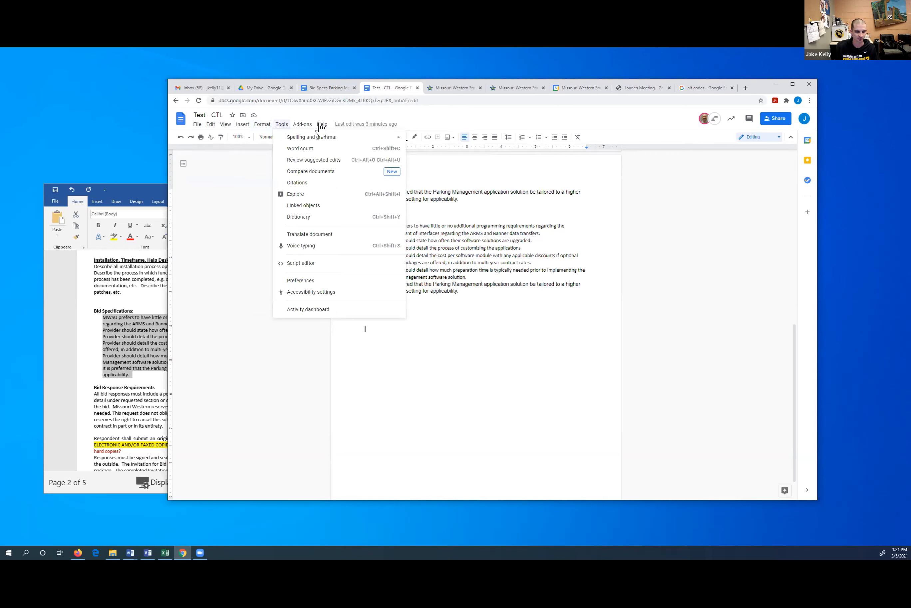
mouse_move(304, 129)
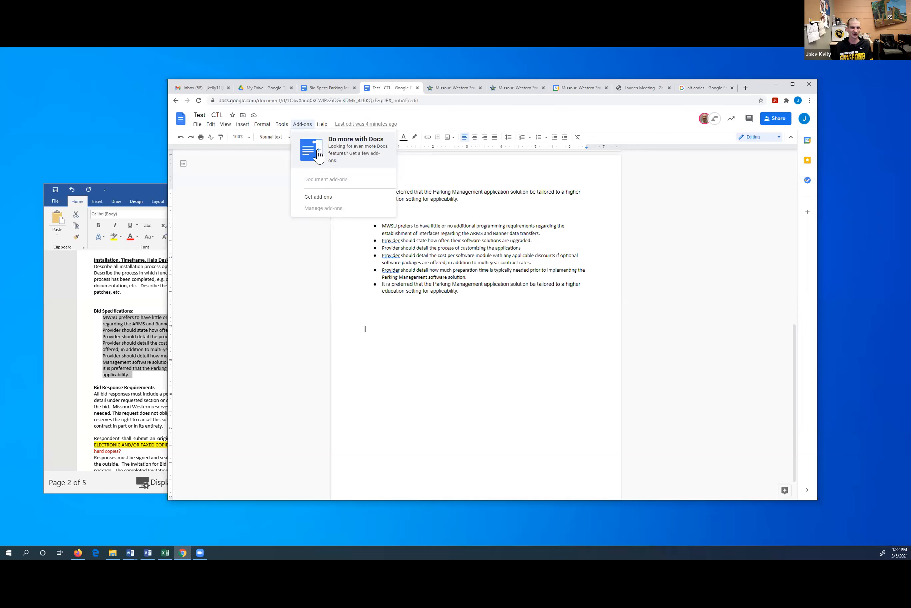
click(329, 197)
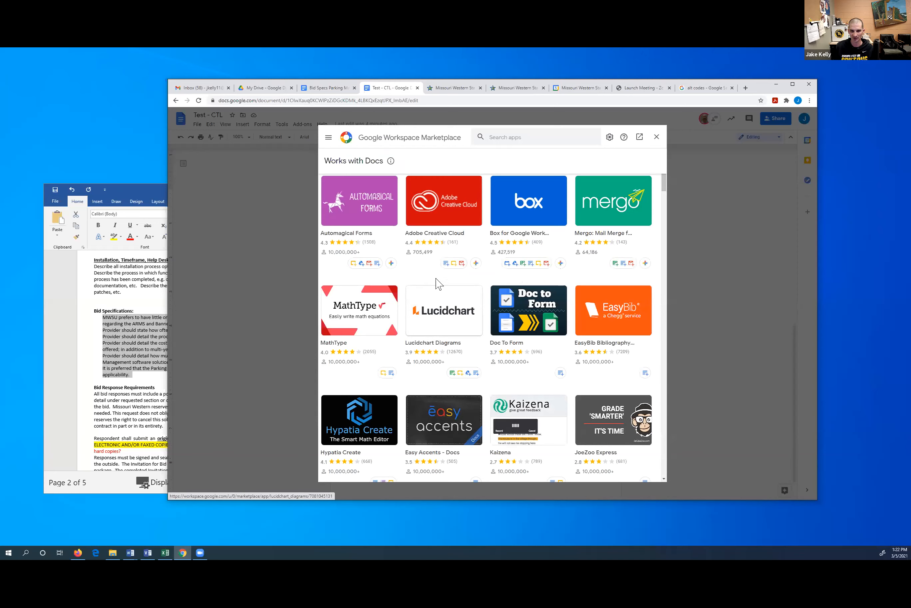
scroll(433, 281, down, 3)
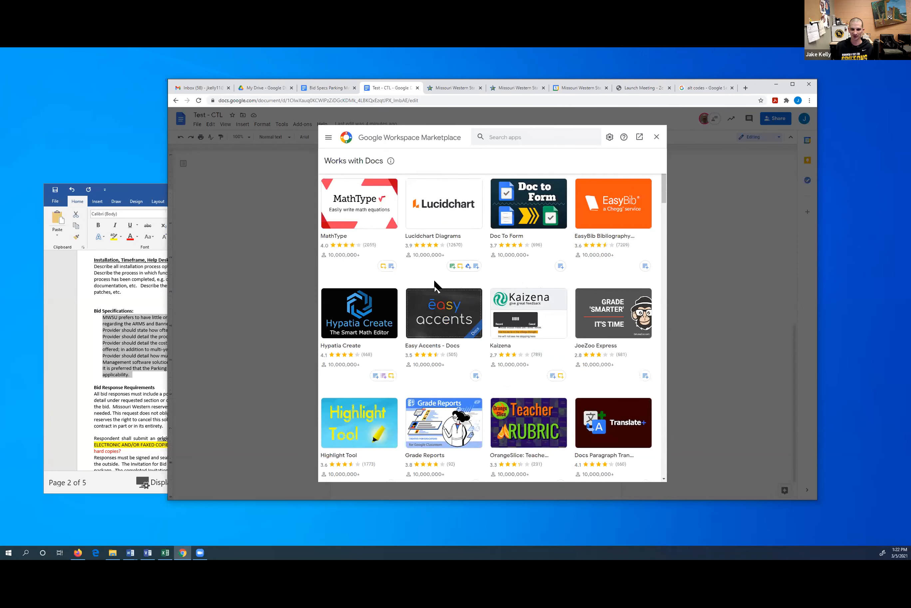
scroll(437, 284, down, 3)
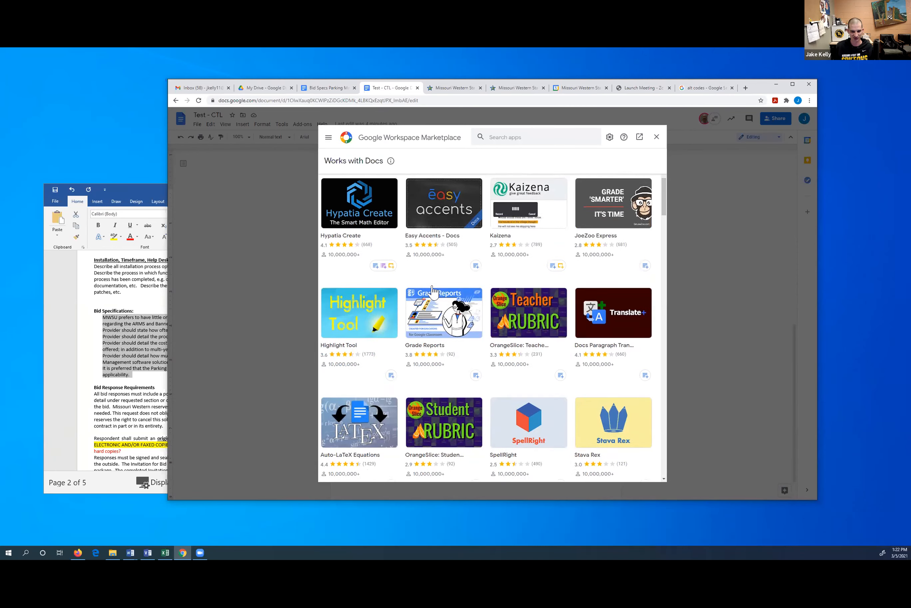
scroll(433, 284, down, 3)
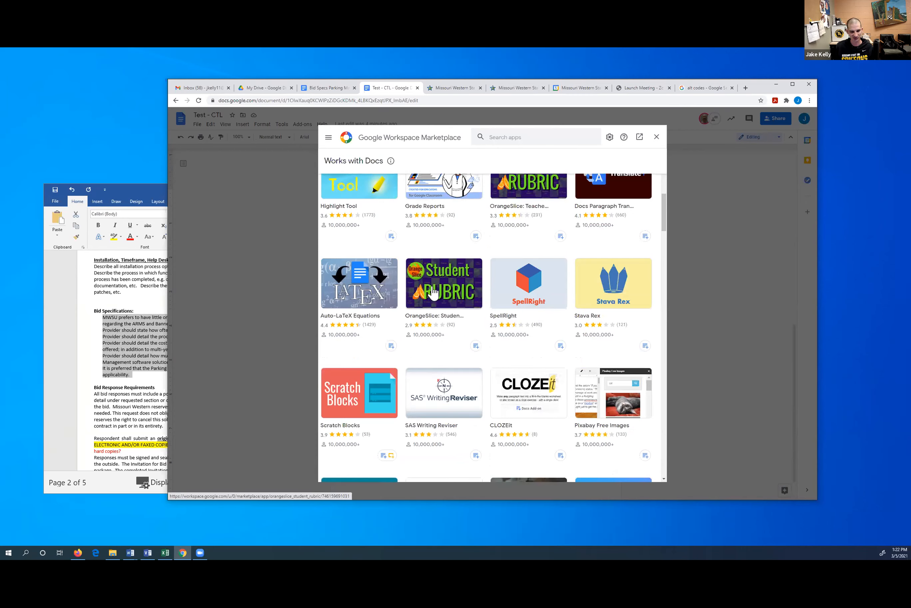
scroll(434, 292, down, 3)
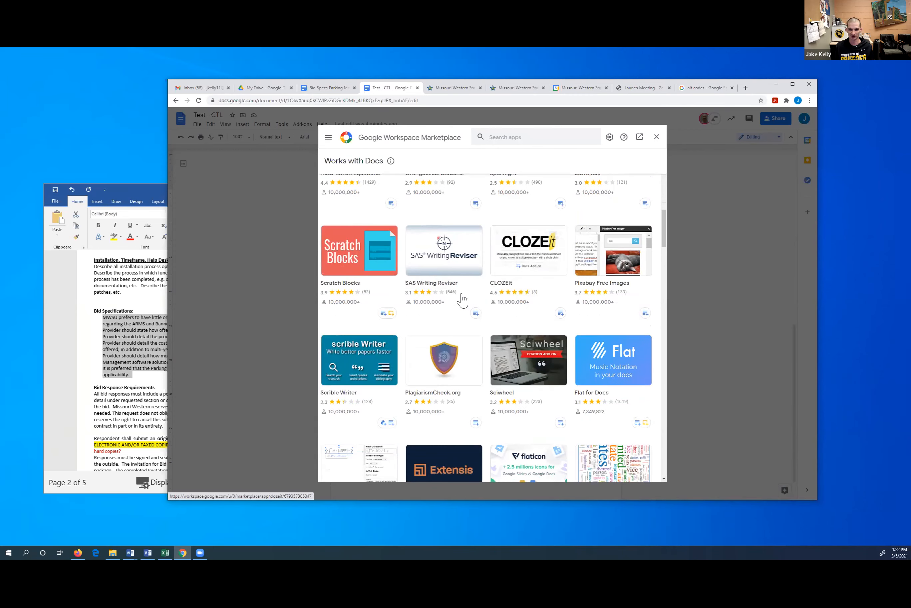
scroll(462, 300, up, 2)
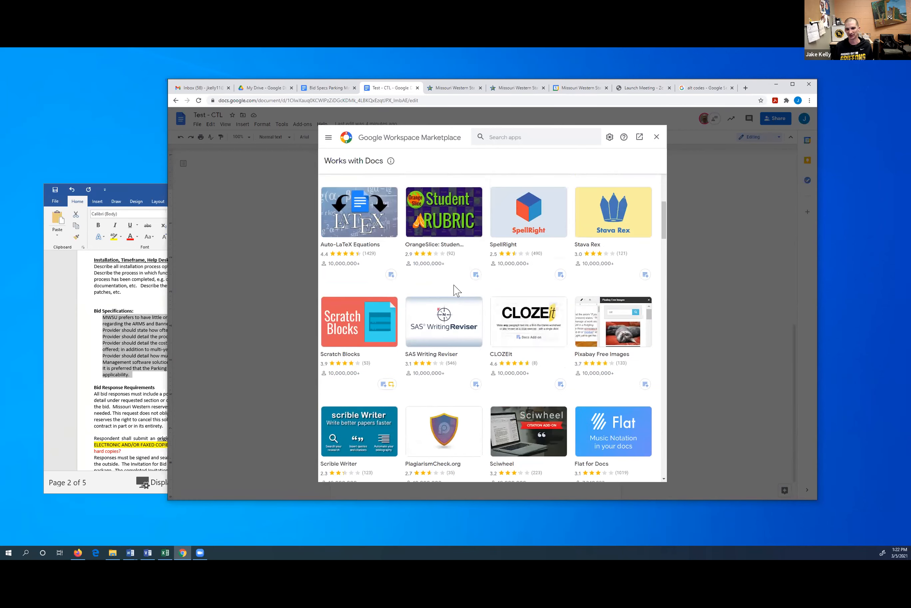
scroll(667, 198, up, 1)
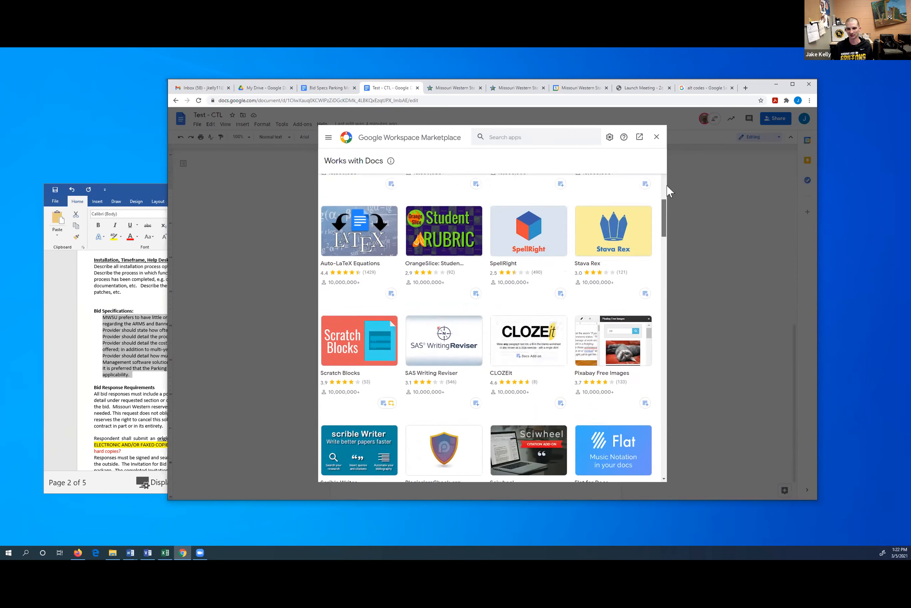
scroll(668, 190, up, 10)
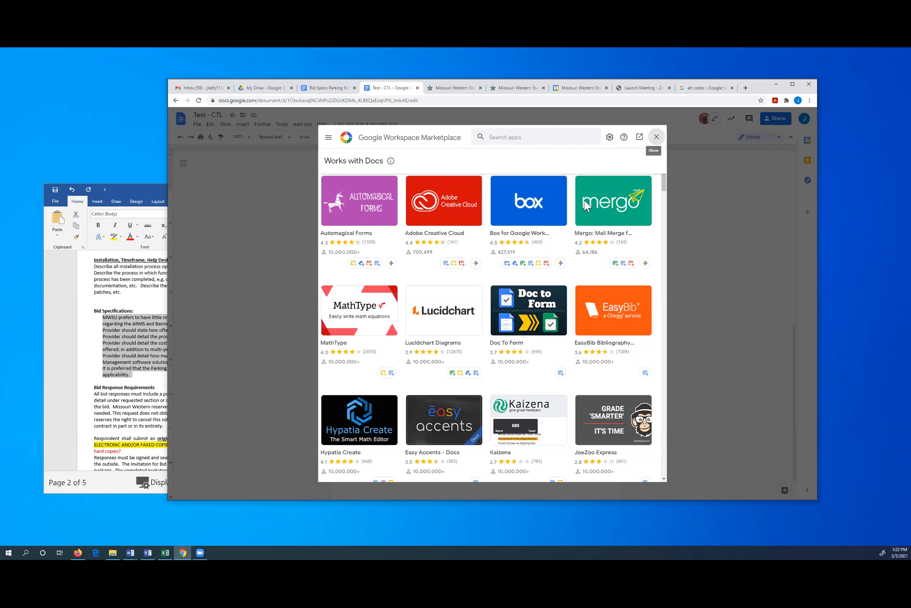
click(657, 137)
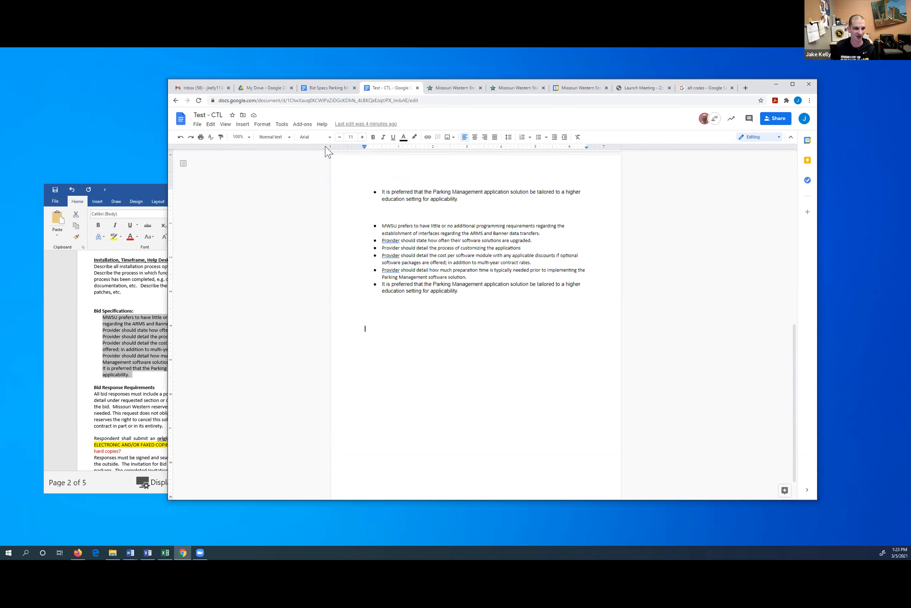
Check the Edit menu, then switch over to the File menu of Test - CTL
click(212, 124)
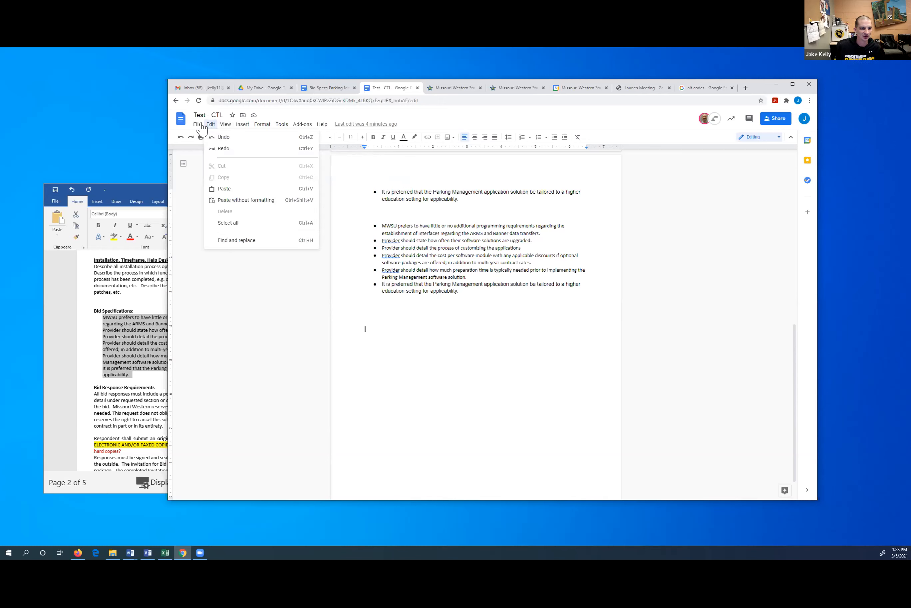
click(197, 125)
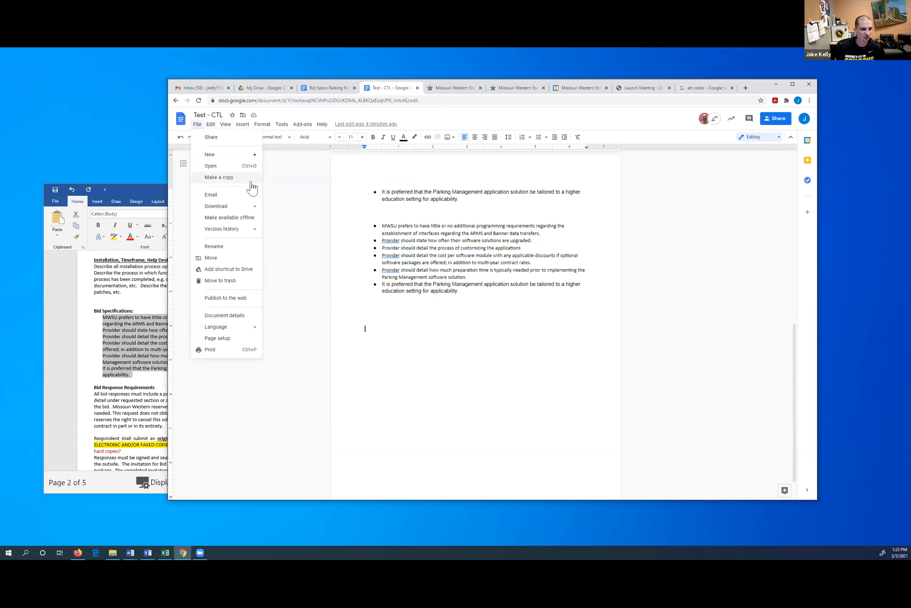
mouse_move(250, 200)
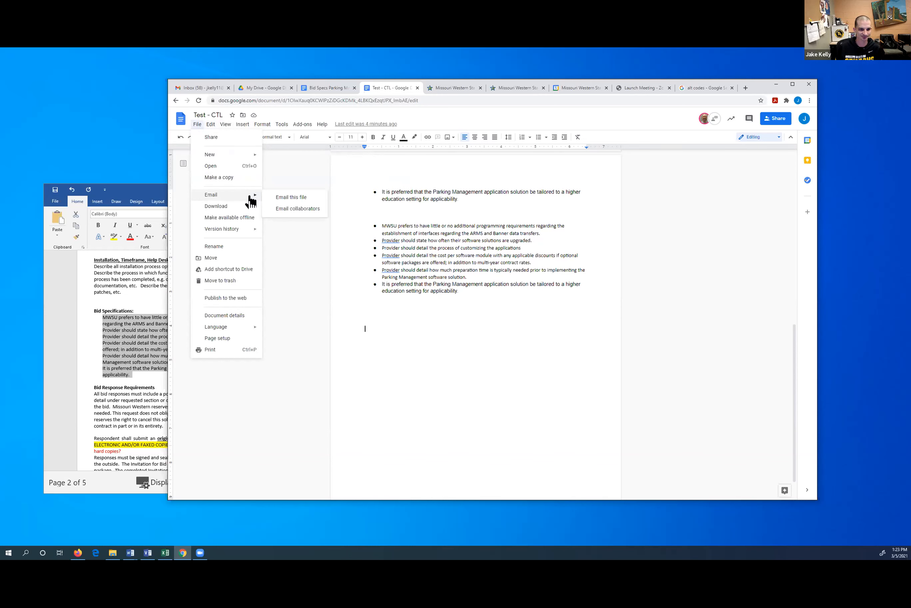
click(310, 197)
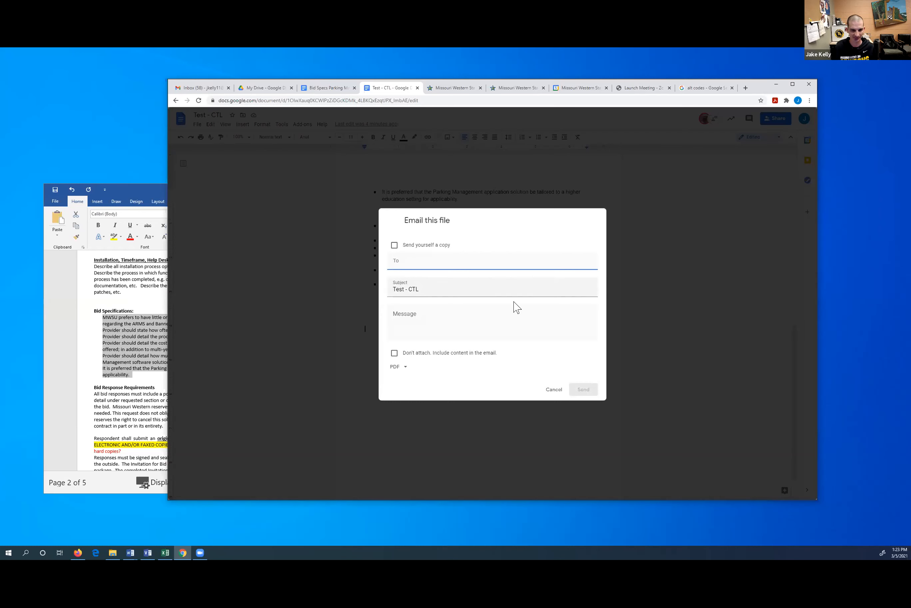
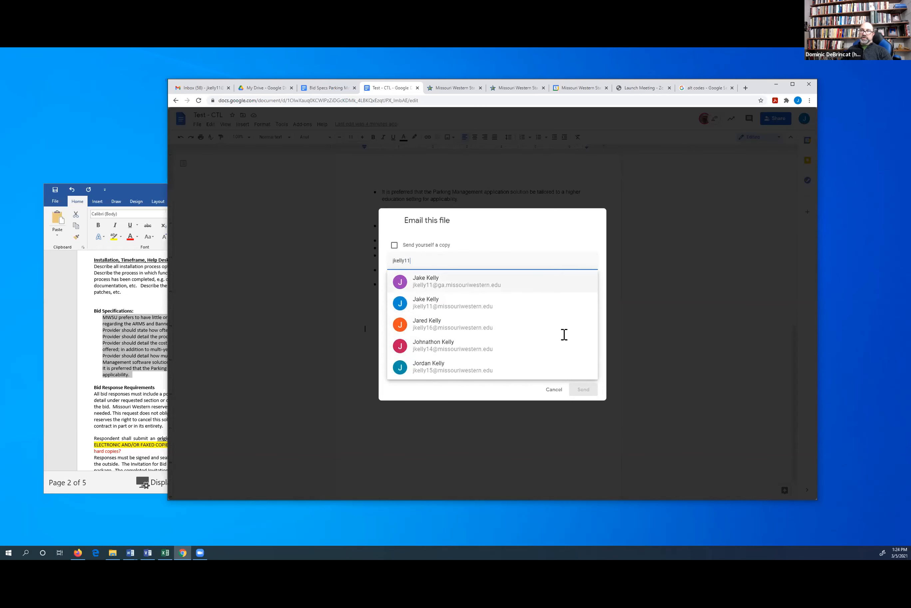
click(555, 390)
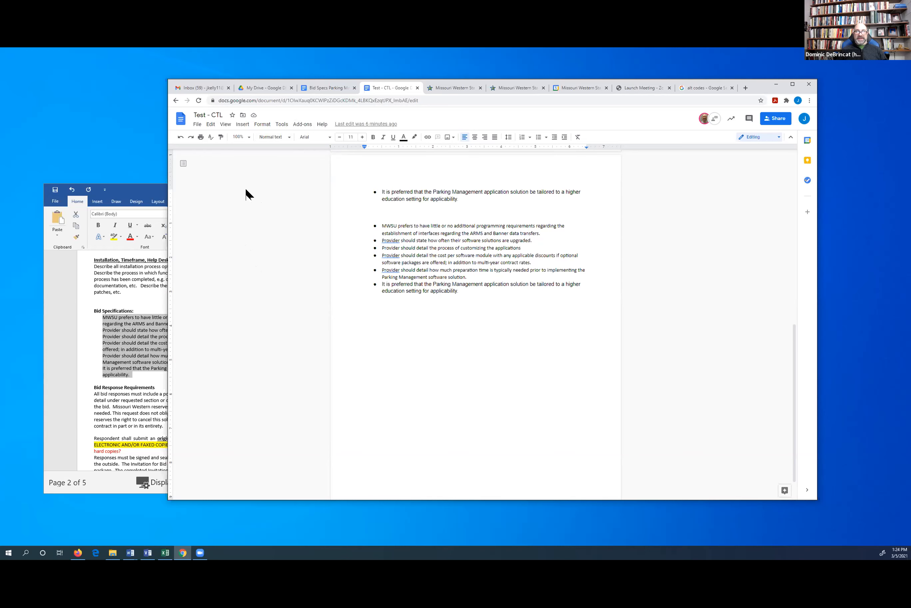
Close the Test - CTL tab and the three leftover help desk tabs
scroll(330, 228, up, 4)
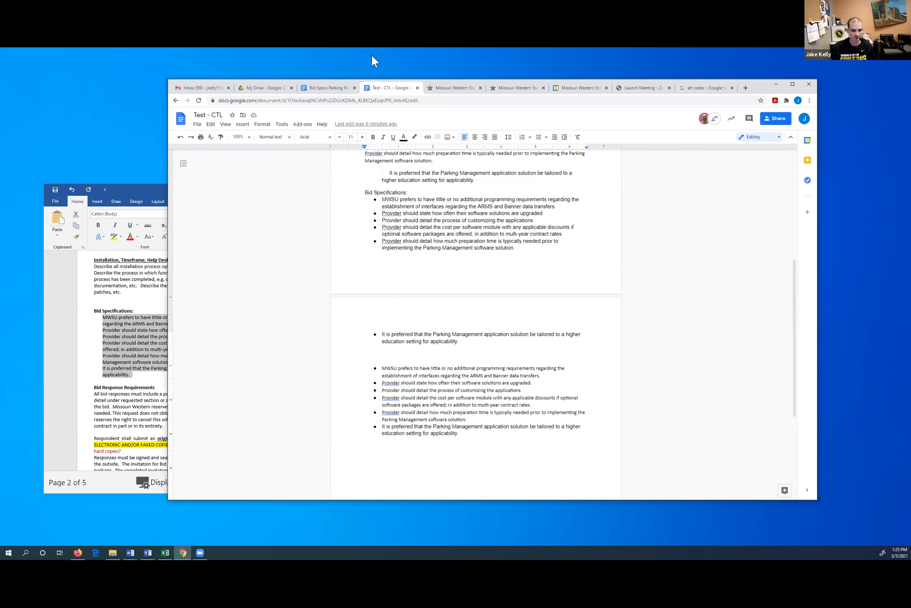
click(418, 88)
click(354, 87)
click(354, 88)
click(354, 88)
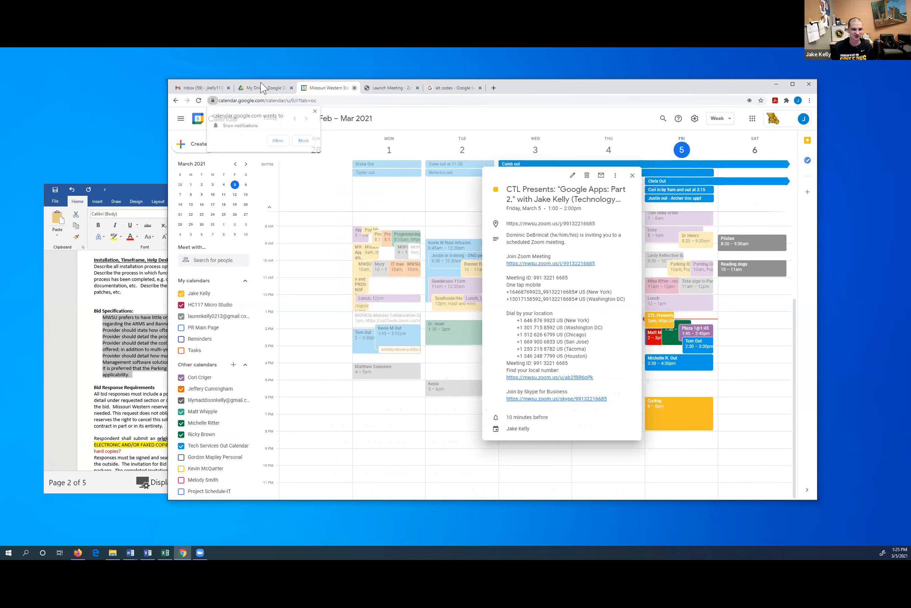
Return to the My Drive tab and launch Google Sheets from the apps launcher
click(267, 87)
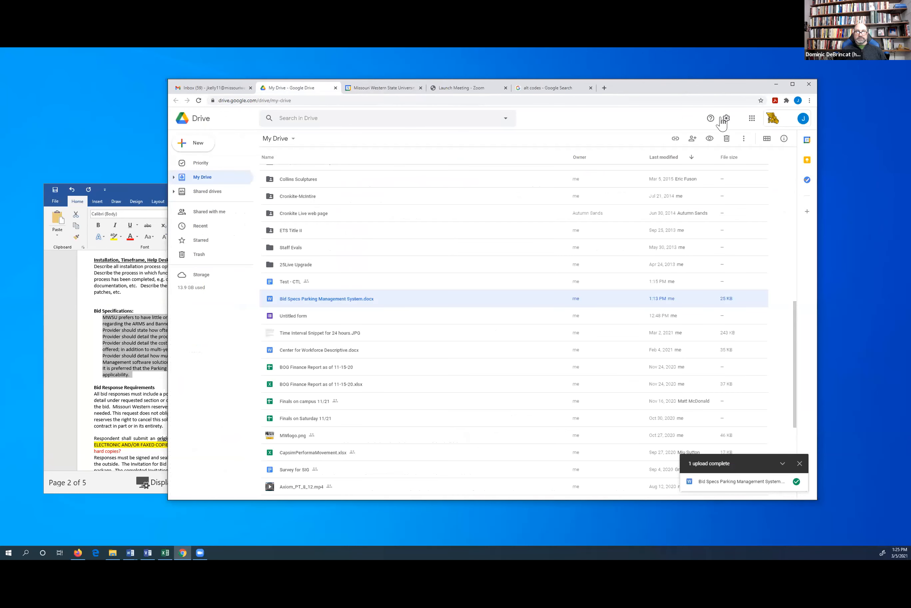
click(752, 118)
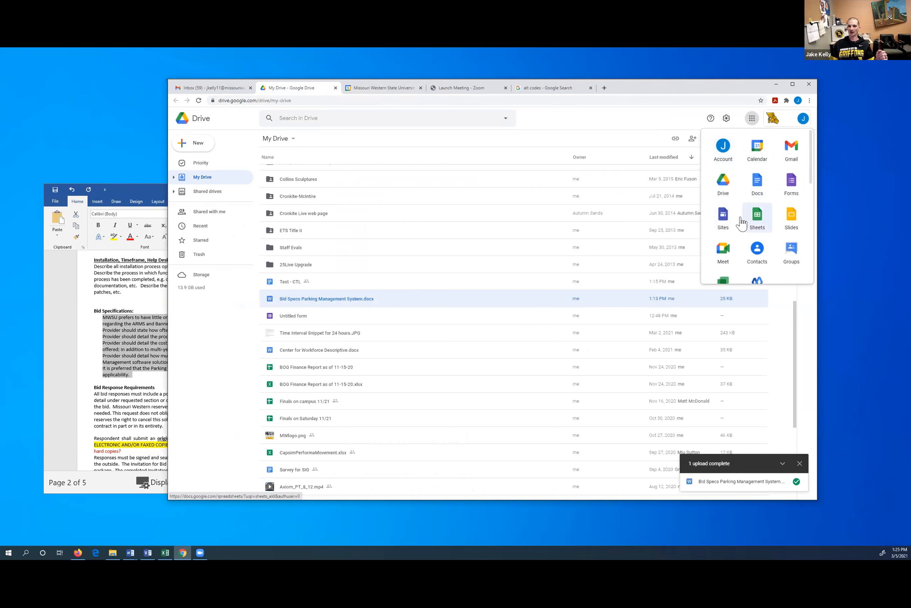
click(752, 222)
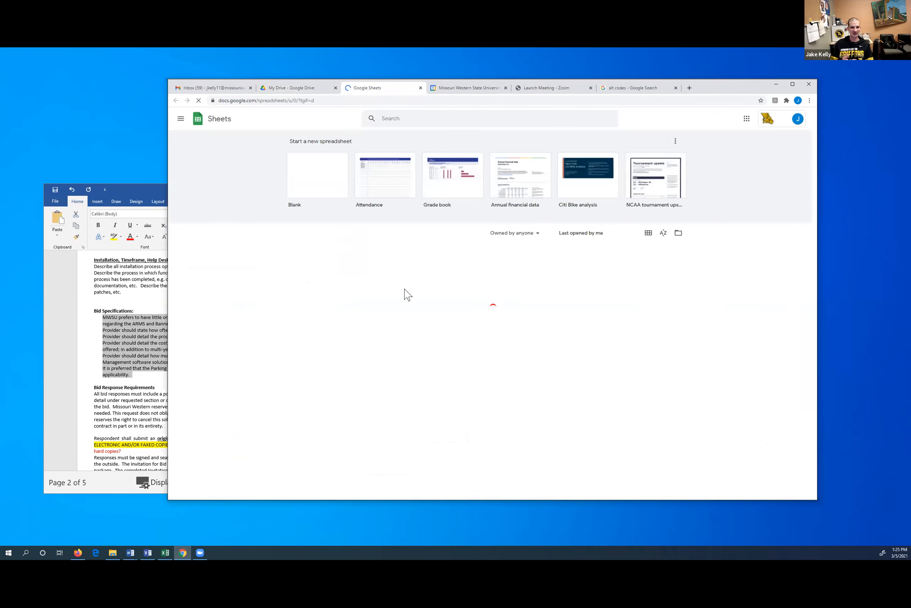
Create a blank spreadsheet and reveal Record macro under Tools > Macros
click(295, 163)
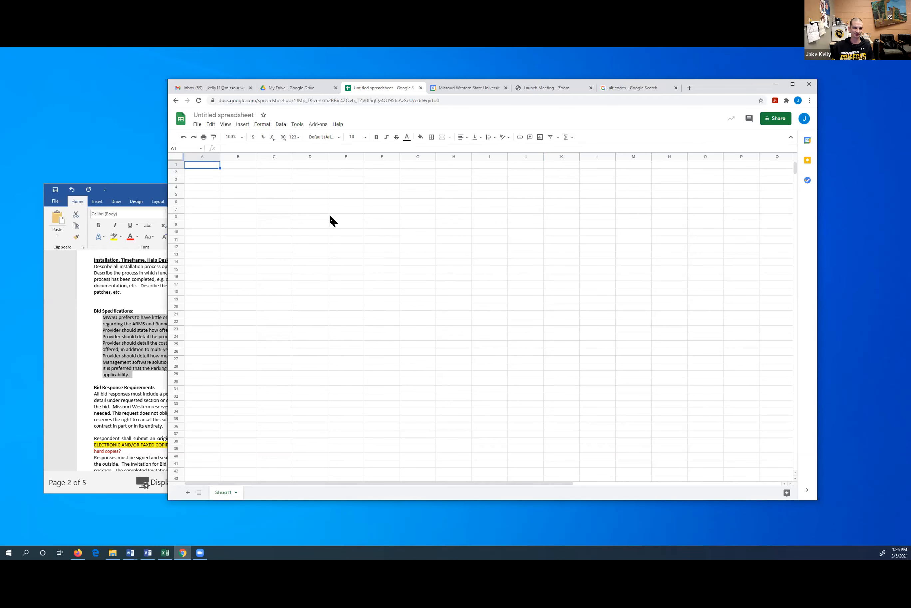
click(261, 125)
mouse_move(295, 126)
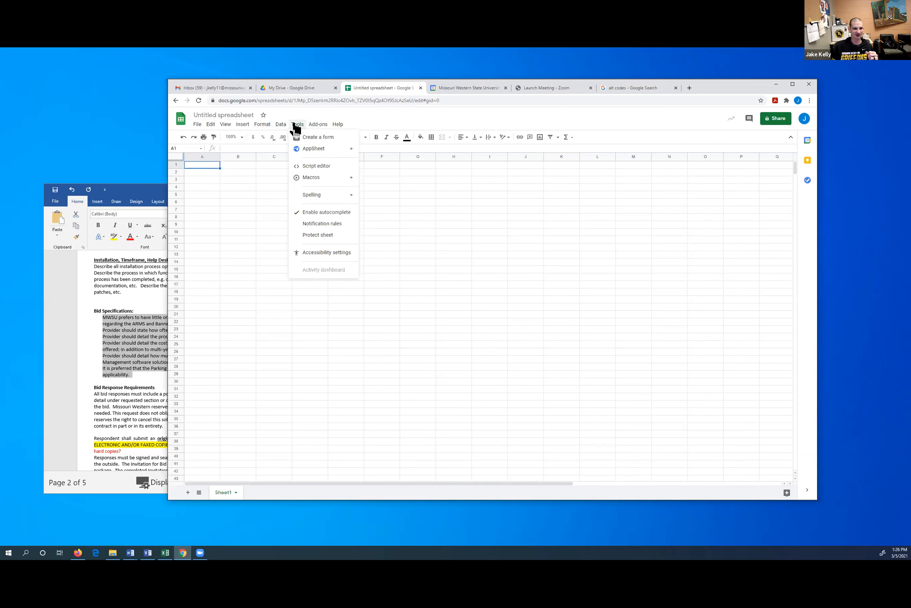
mouse_move(320, 183)
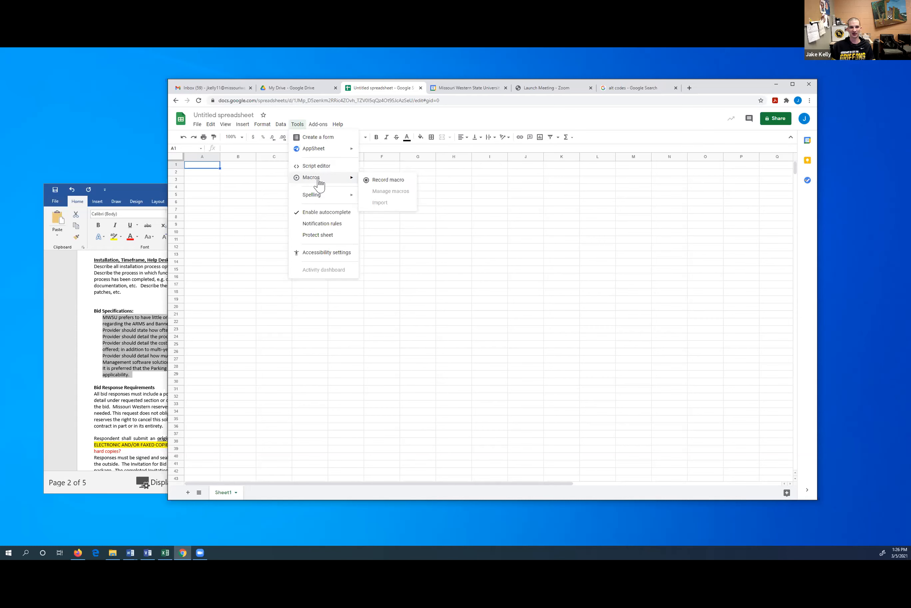
Start a macro recording and enter 1 in A1 and A2, and 2 in B1 and B2
click(388, 181)
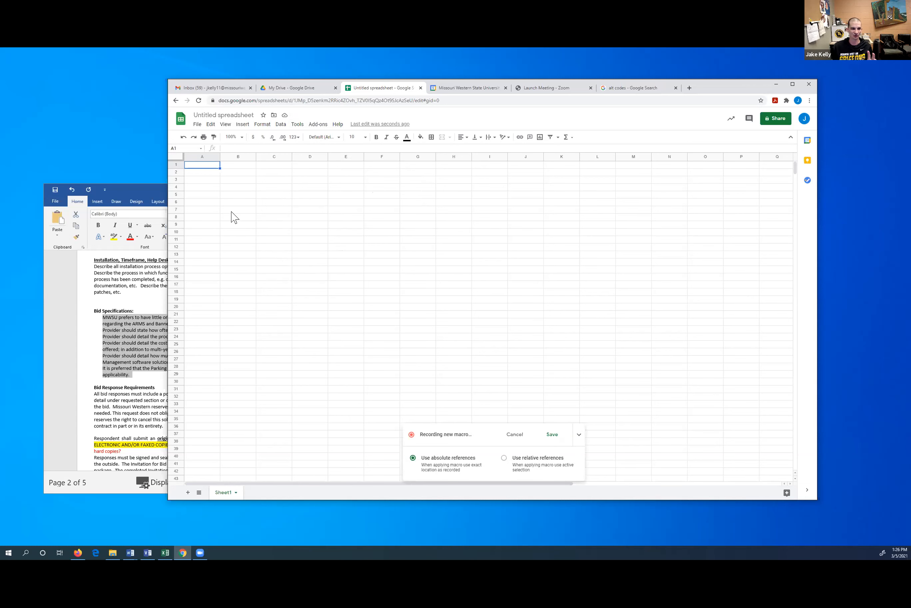
click(213, 171)
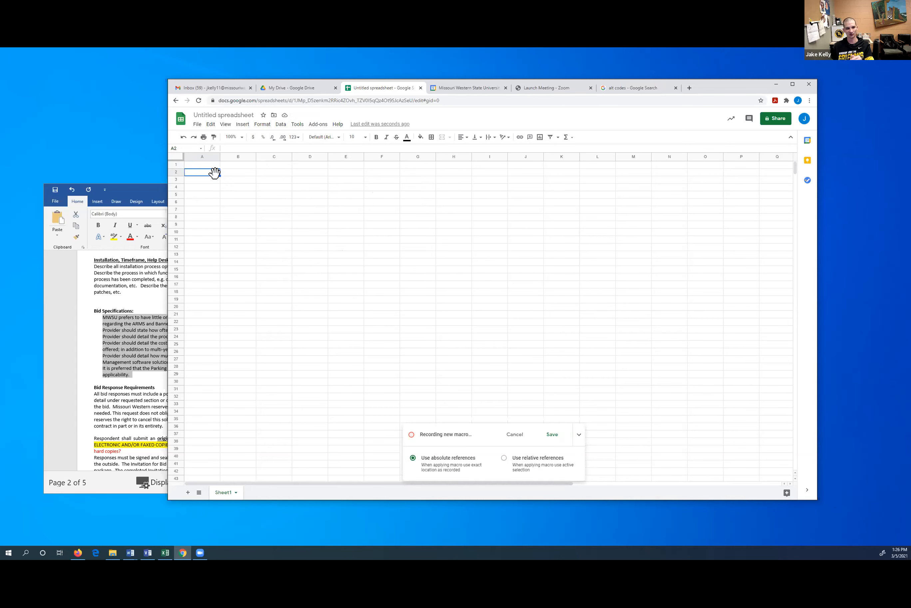
click(212, 166)
text(1)
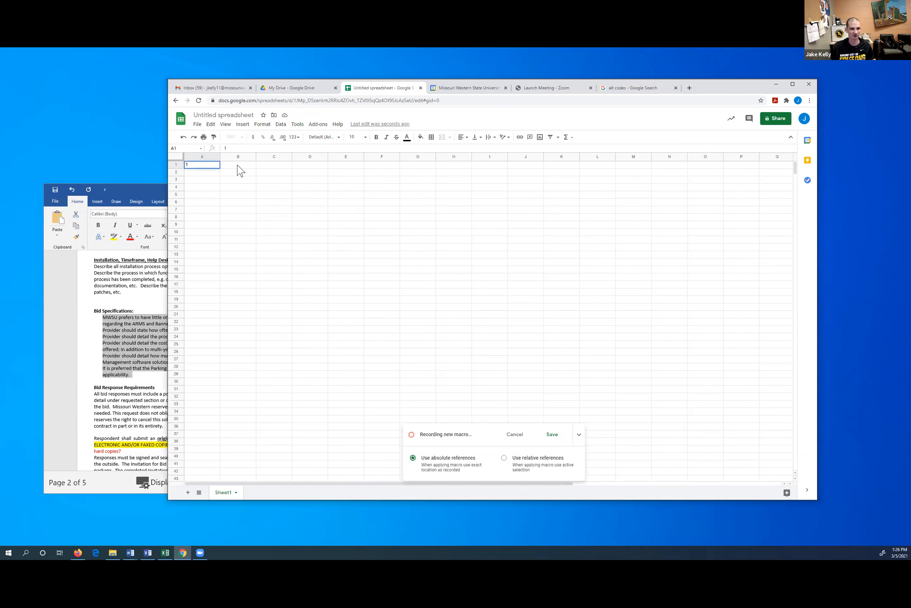
click(238, 166)
text(2)
click(218, 173)
text(1)
click(240, 172)
text(2)
key(Return)
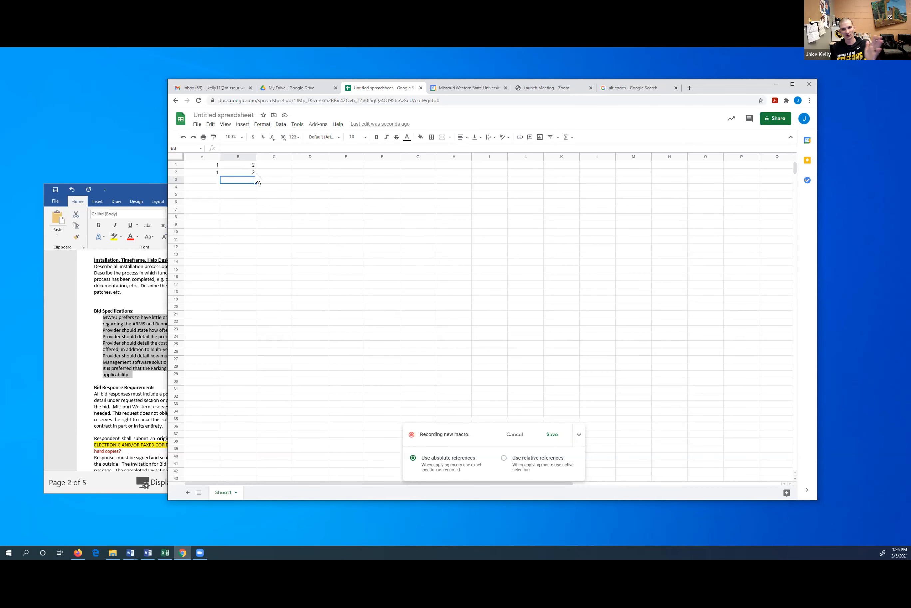
Copy B1, enter 2 in D1, and cancel the macro recording
click(246, 164)
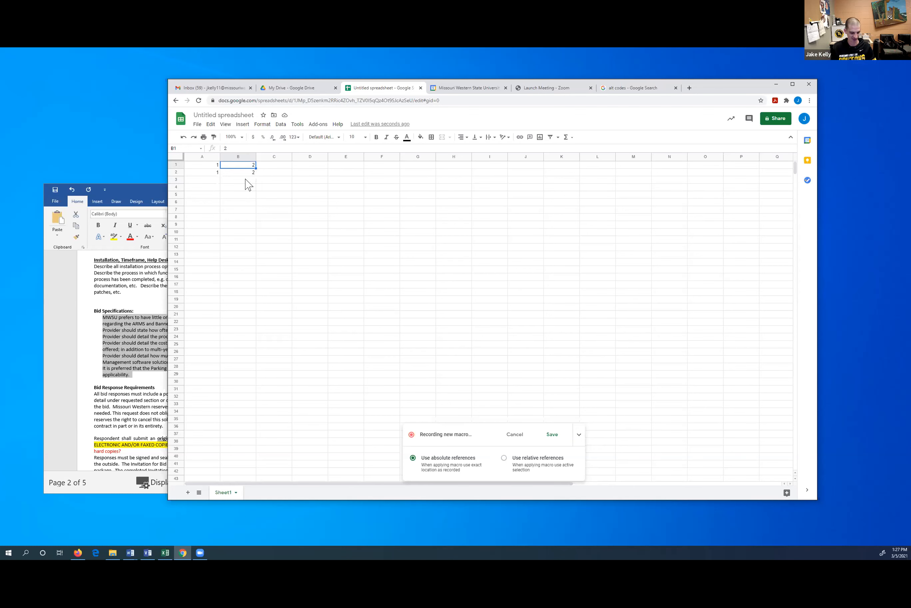
key(ctrl+c)
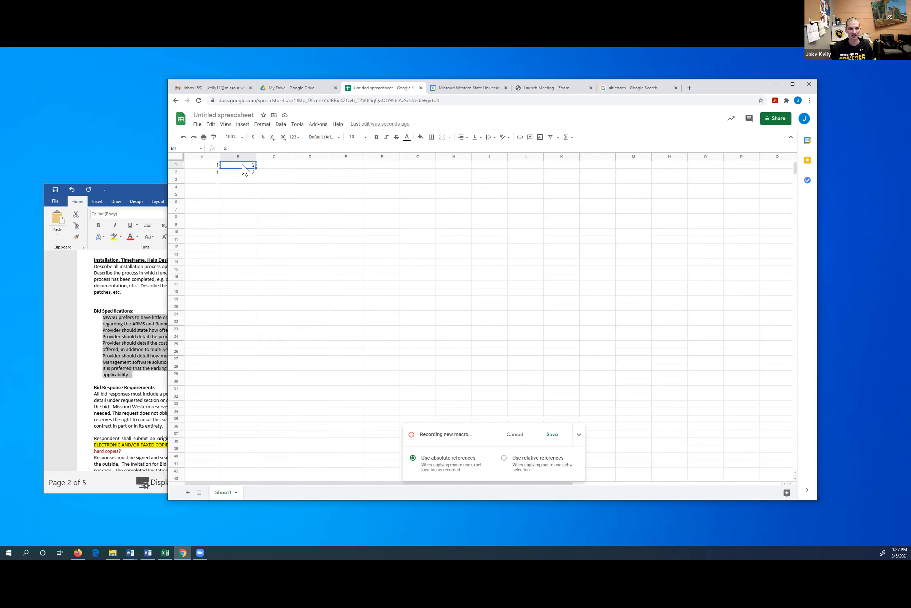
click(313, 165)
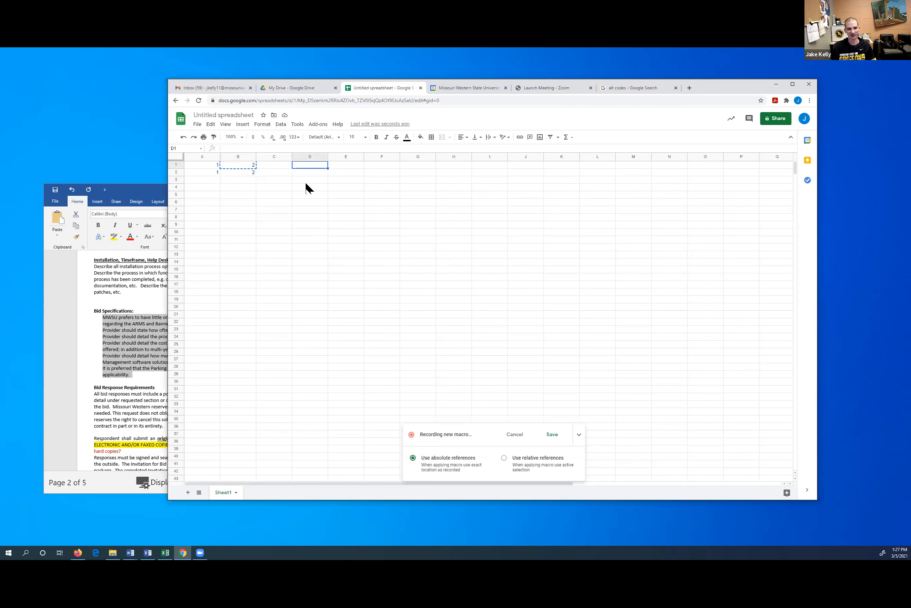
key(Return)
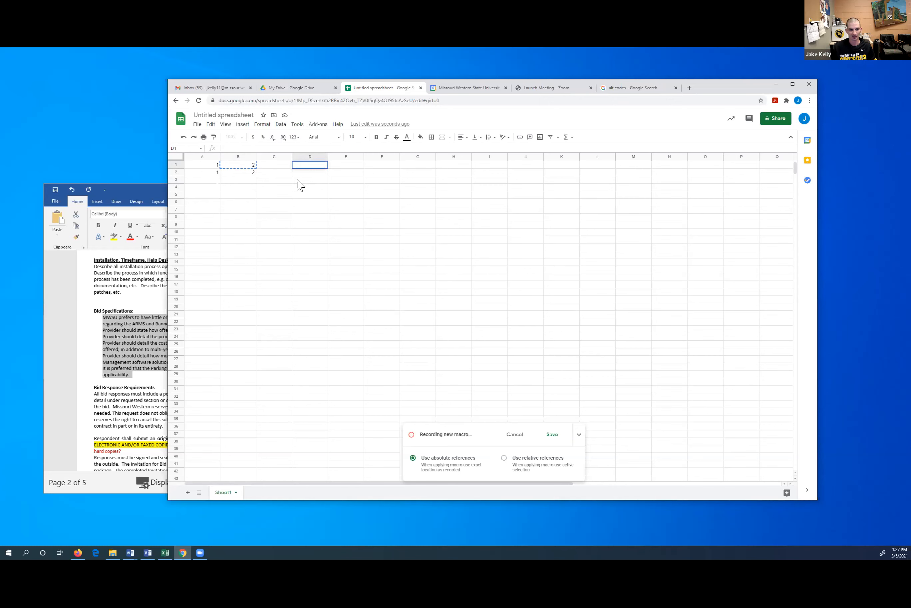
text(2)
click(303, 187)
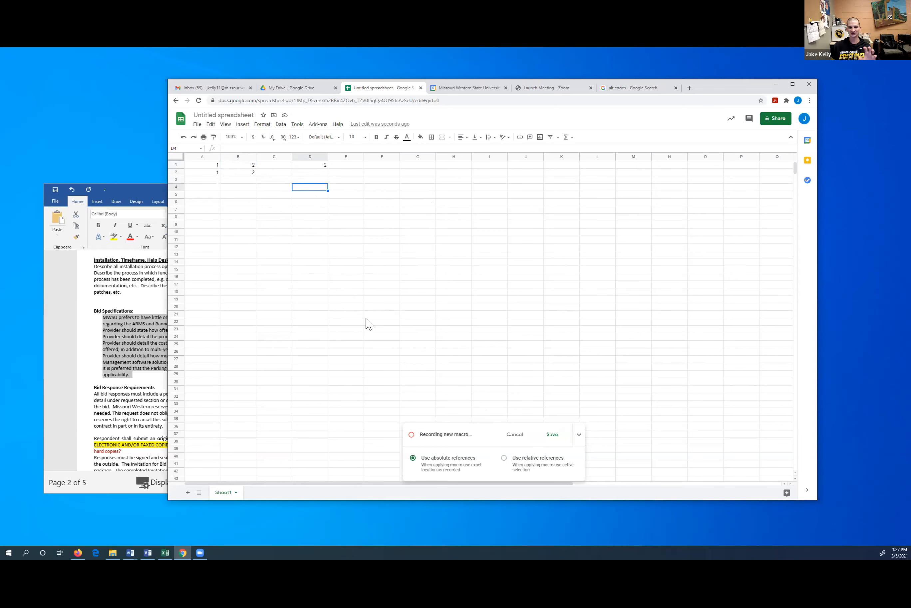
click(514, 434)
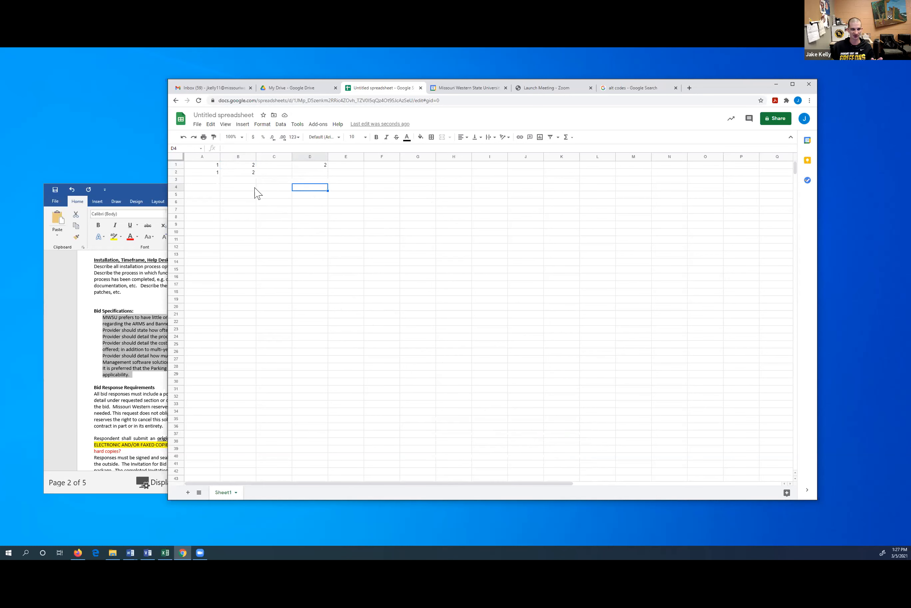
drag(204, 164, 323, 177)
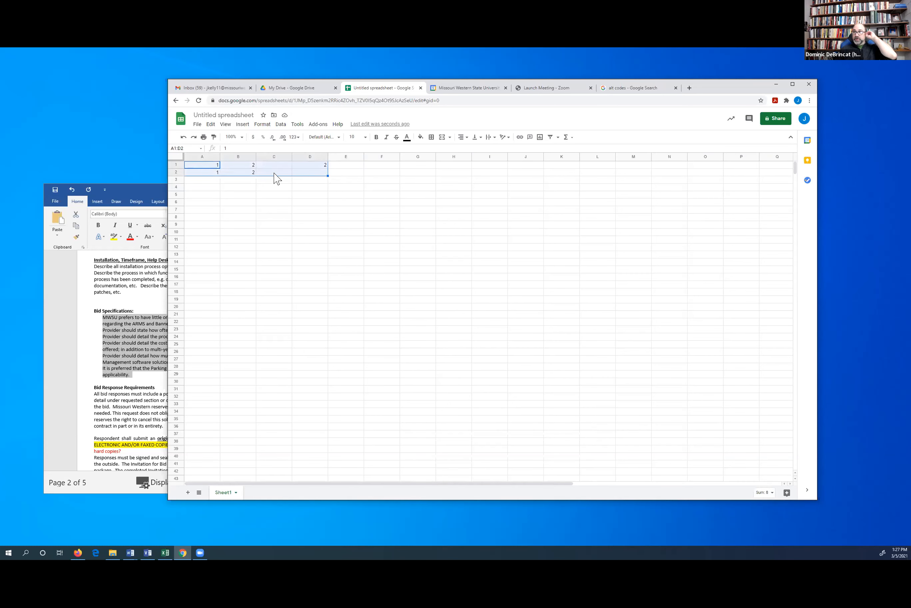
click(252, 166)
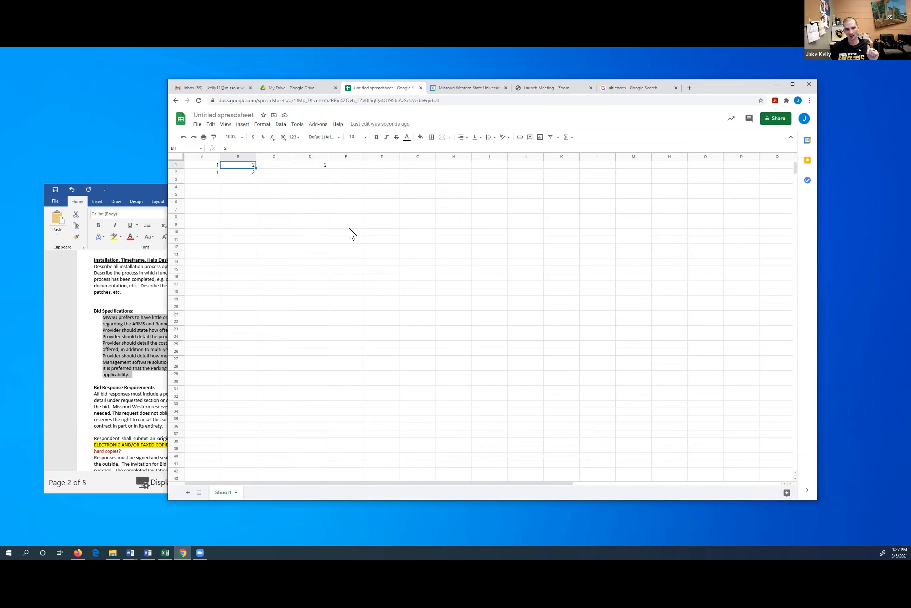
double_click(254, 167)
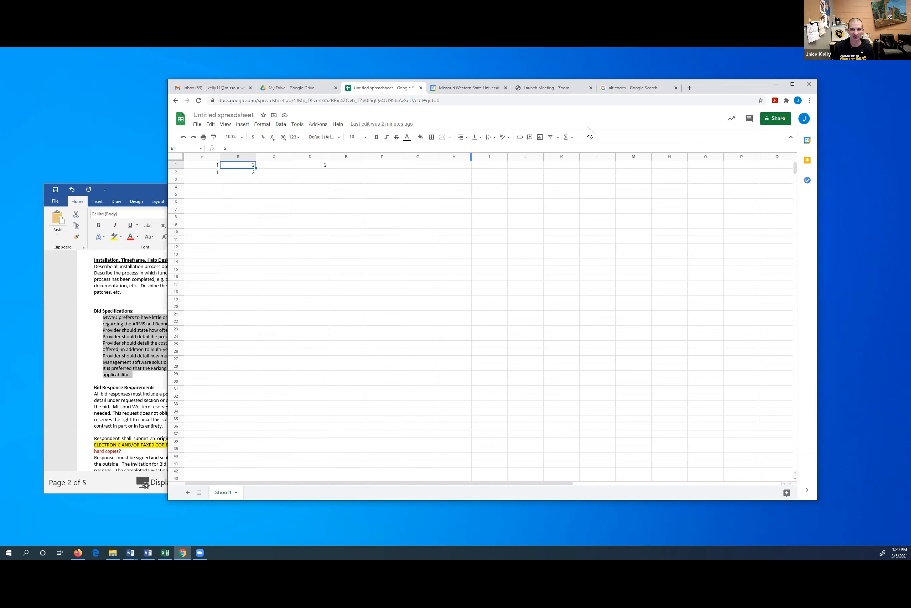
click(571, 139)
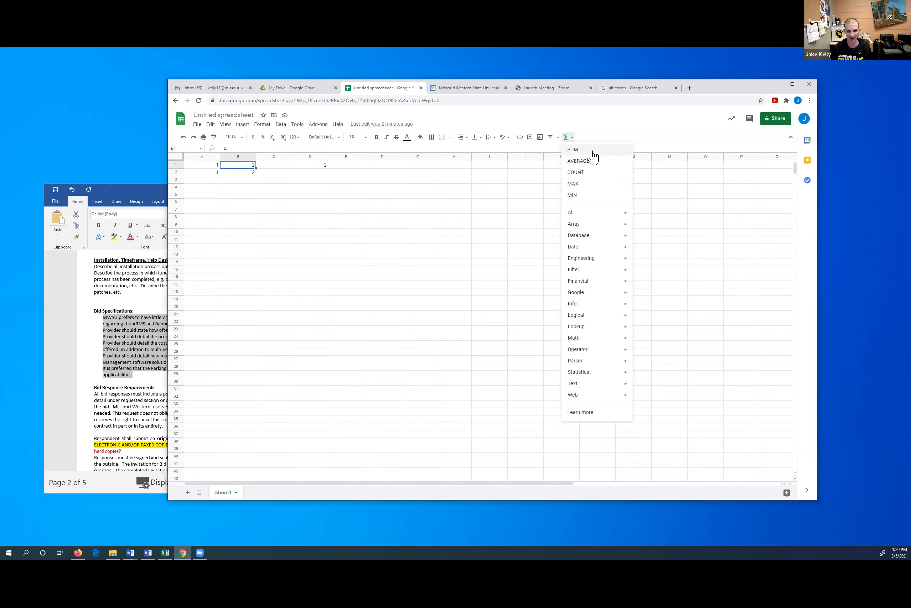
mouse_move(591, 226)
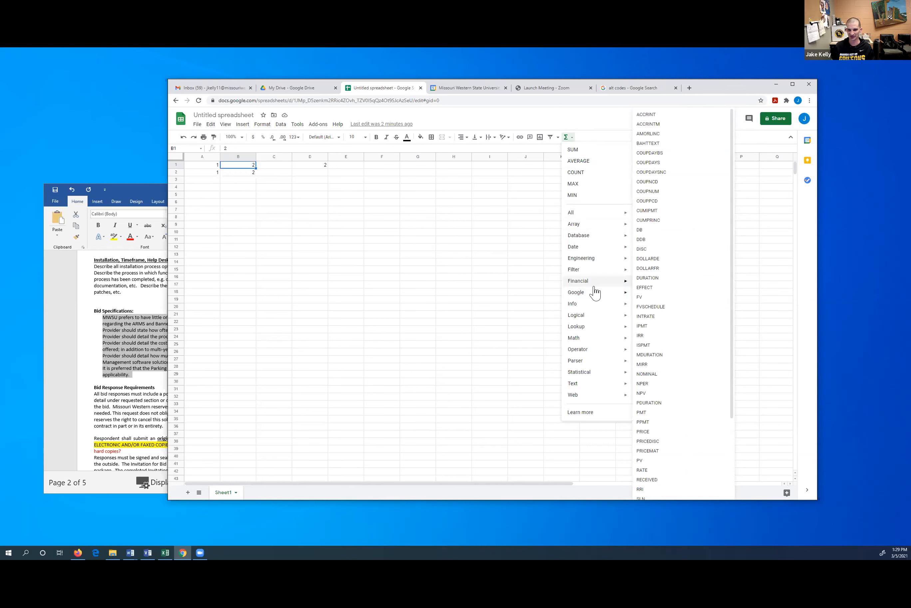
mouse_move(593, 293)
mouse_move(590, 328)
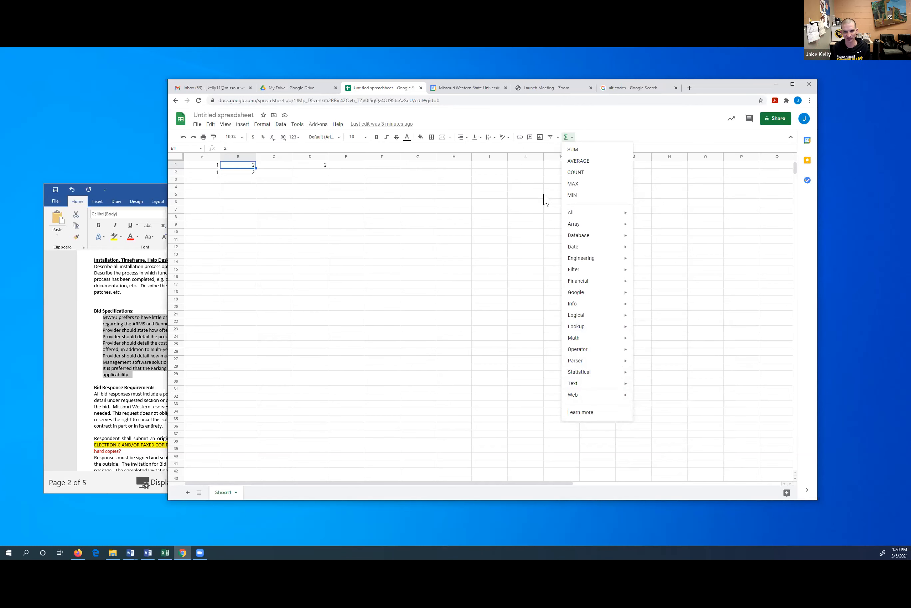
click(569, 137)
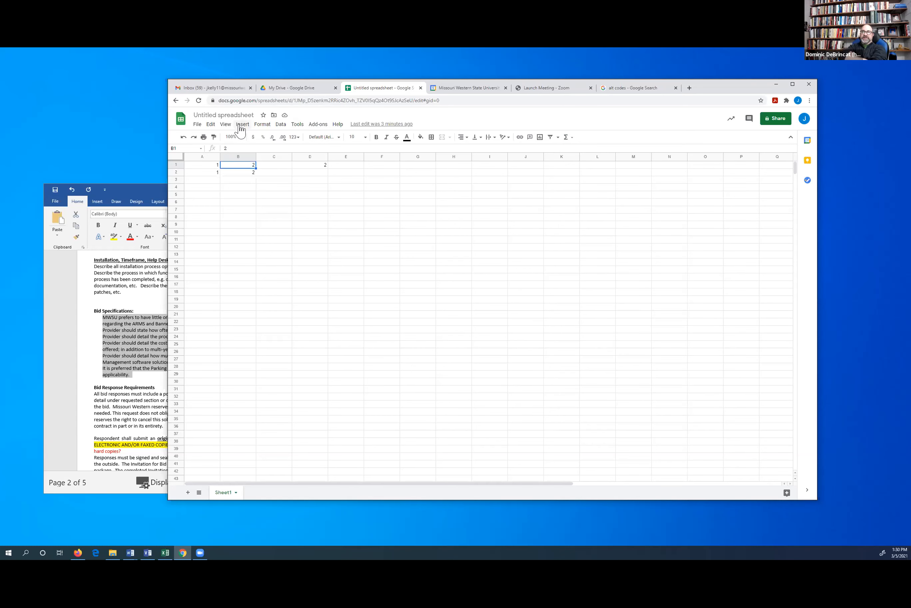
Drag-fill 1 from A2 down to row 36, then autofill 2 down column B
click(215, 175)
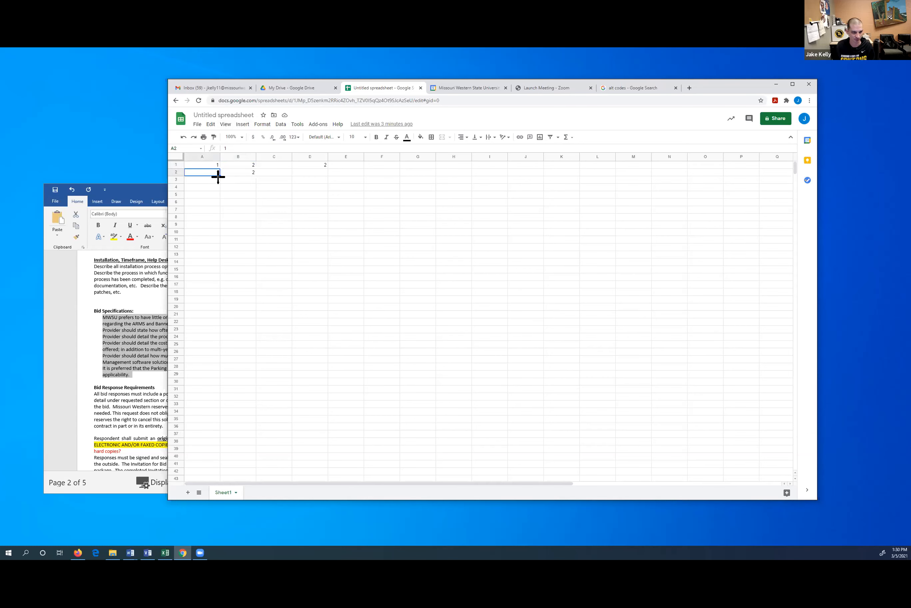
drag(219, 176, 215, 431)
click(253, 173)
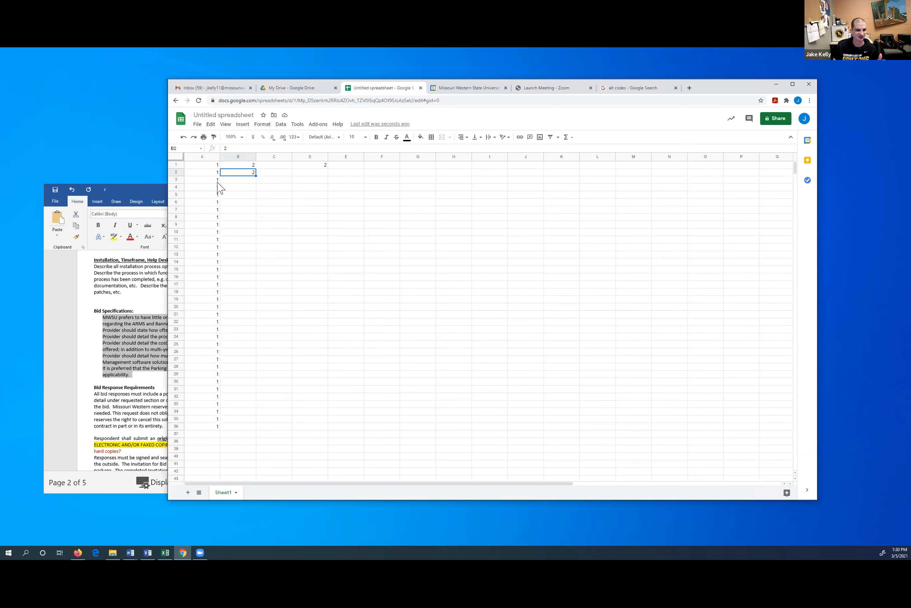
double_click(255, 176)
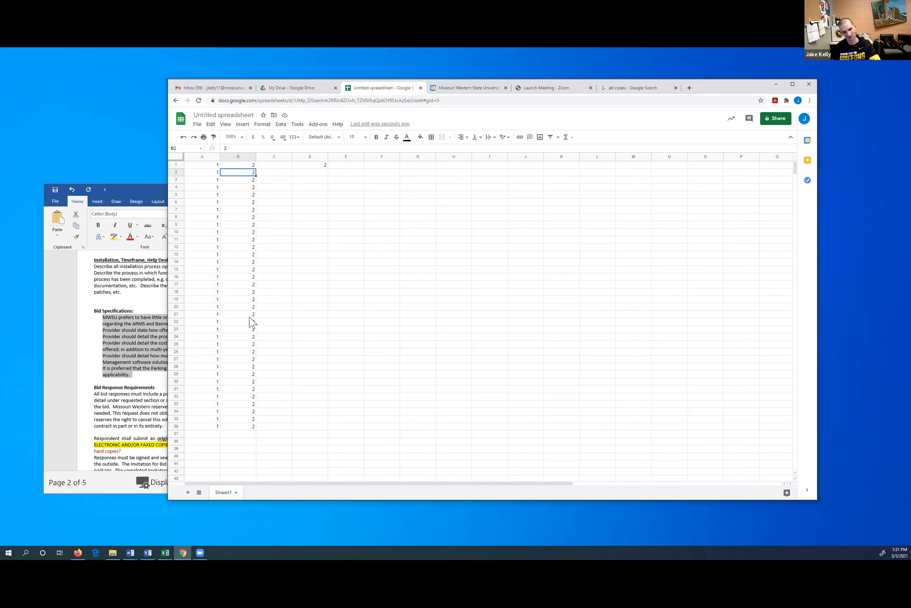
Enter 2 in C1 and autofill it down column C to row 36
click(252, 165)
key(ctrl+c)
click(283, 168)
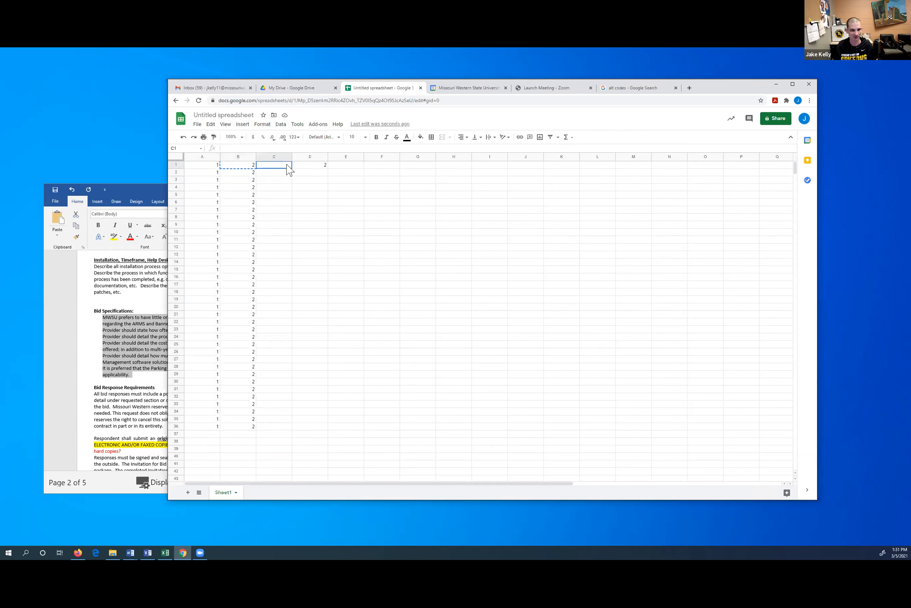
text(2)
key(Return)
click(288, 166)
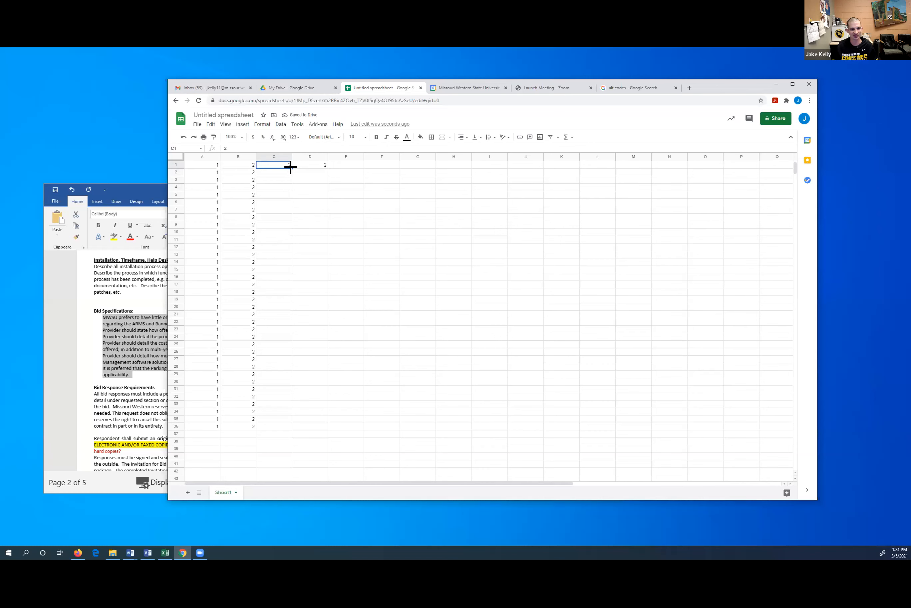
double_click(291, 168)
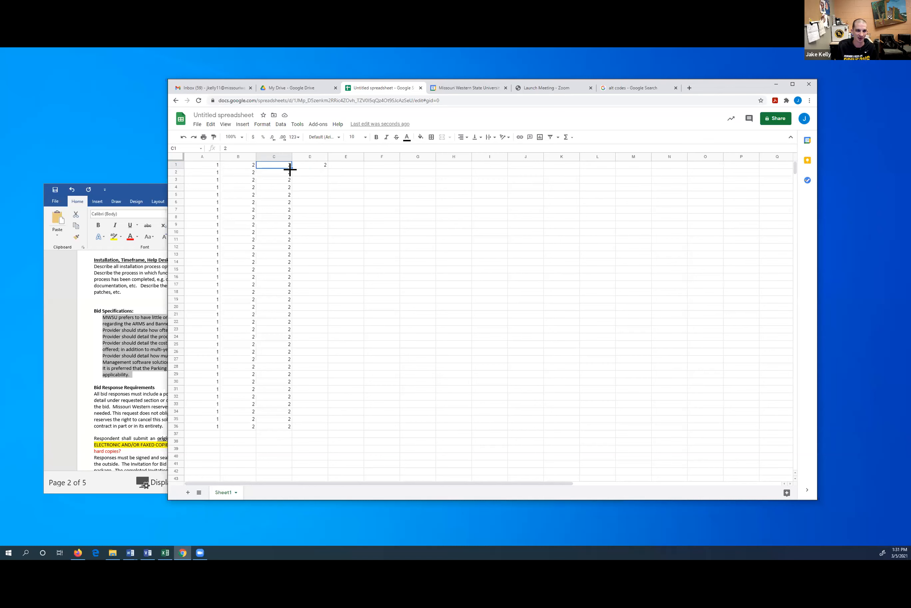
click(206, 180)
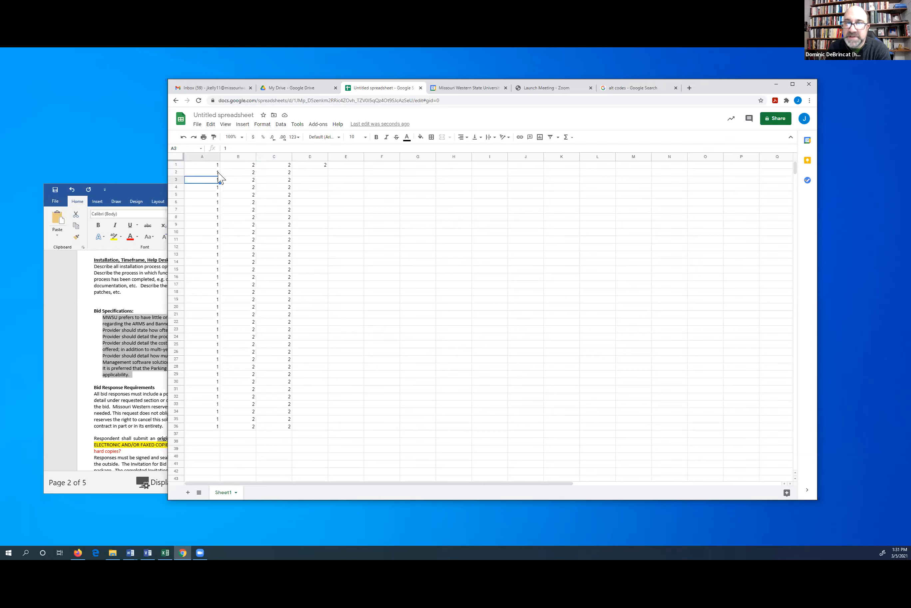
Enter 1 in D1 and 2 in D2, then fill the sequence down to D36
click(321, 166)
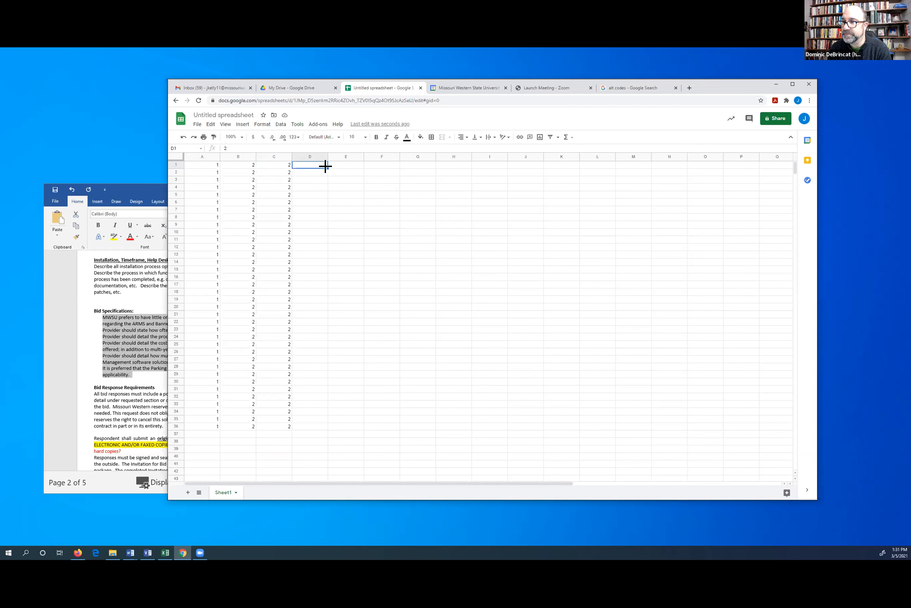
text(1)
key(Return)
text(2)
click(330, 195)
drag(318, 164, 326, 430)
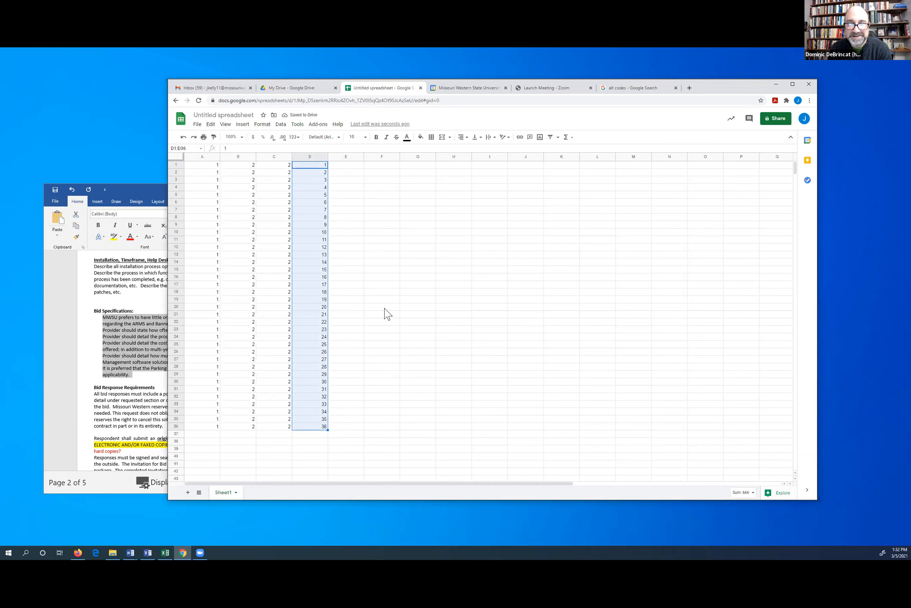
click(349, 166)
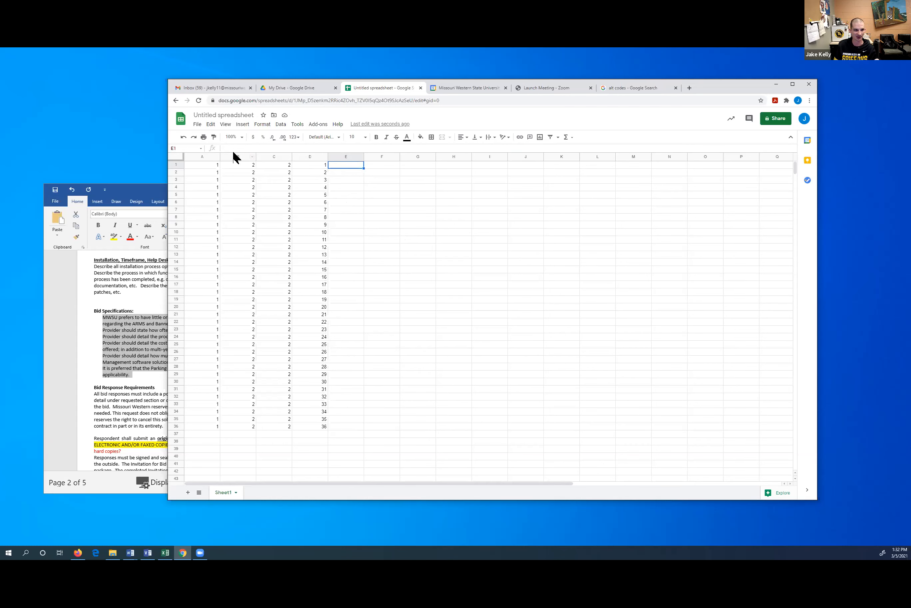
click(224, 124)
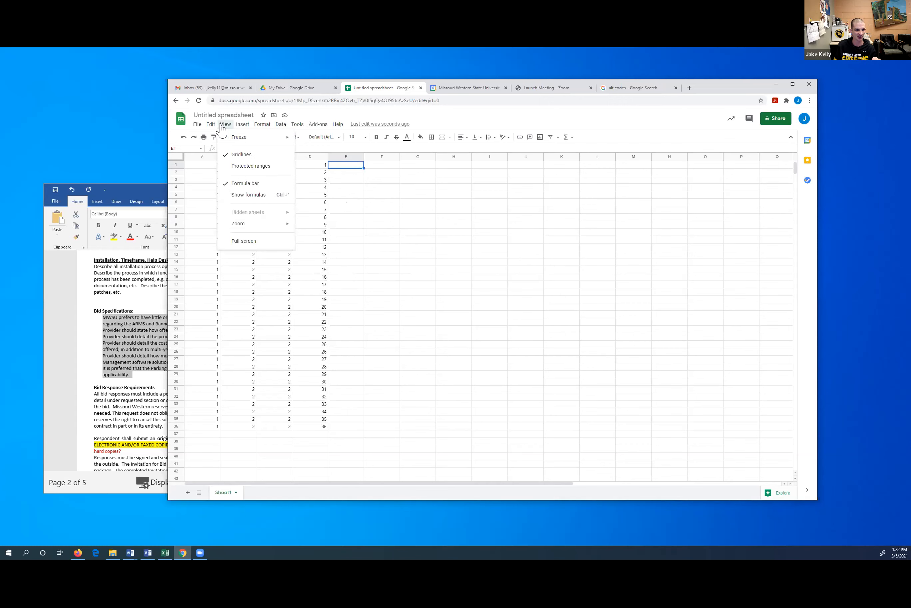
mouse_move(210, 126)
mouse_move(242, 128)
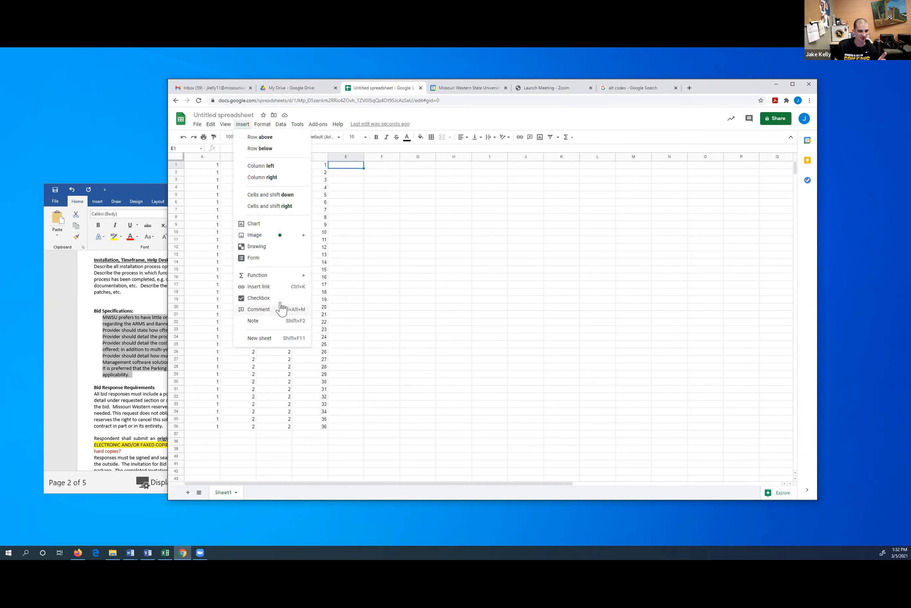
mouse_move(288, 235)
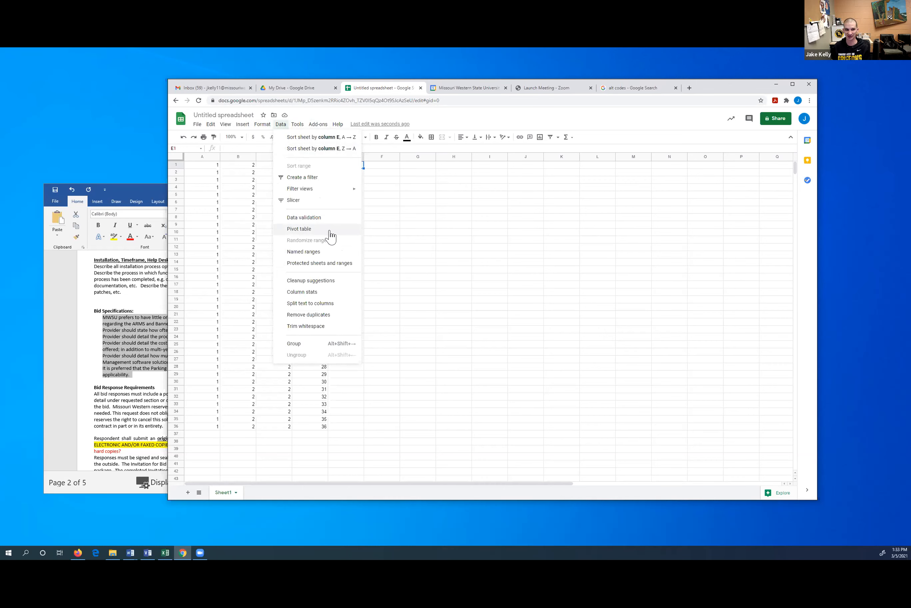
click(379, 233)
click(176, 157)
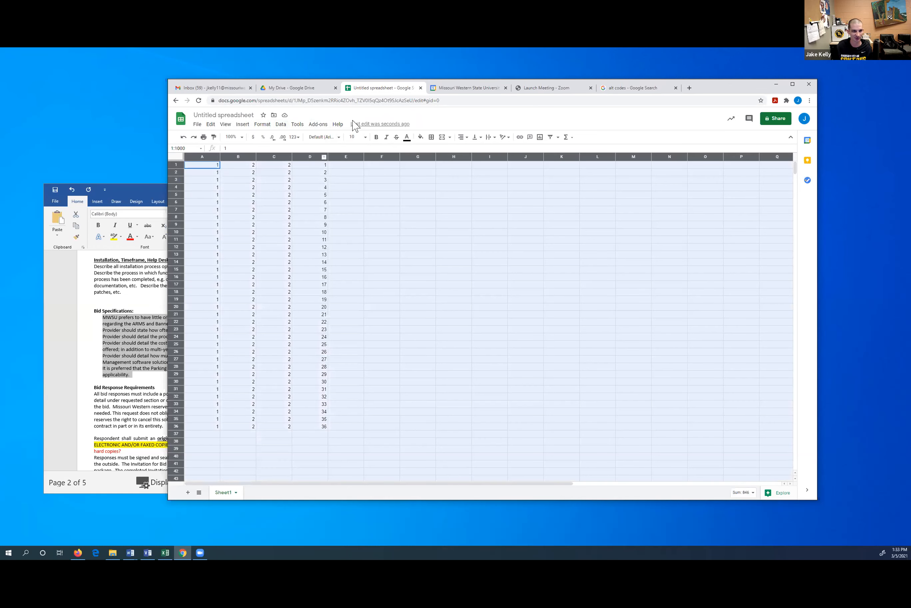
click(301, 126)
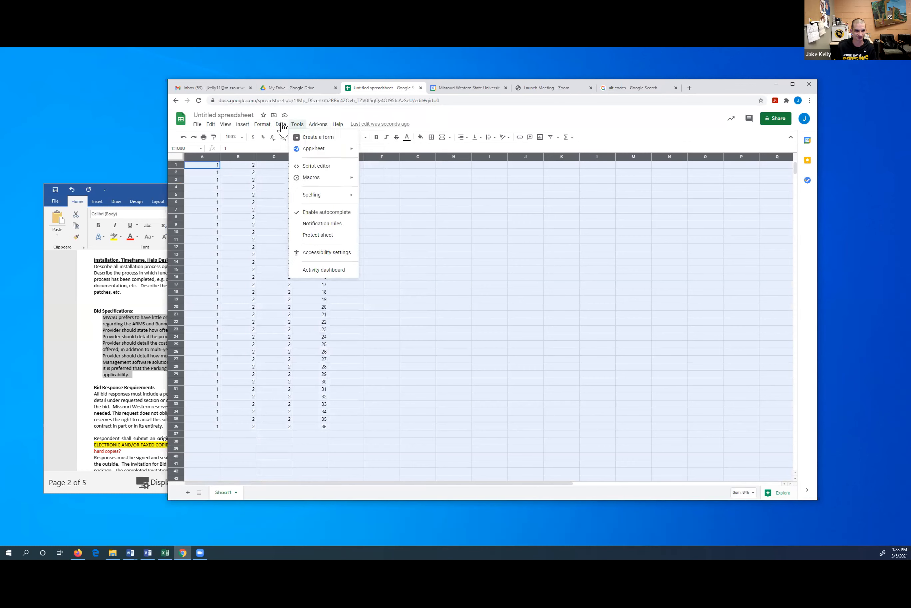
mouse_move(269, 129)
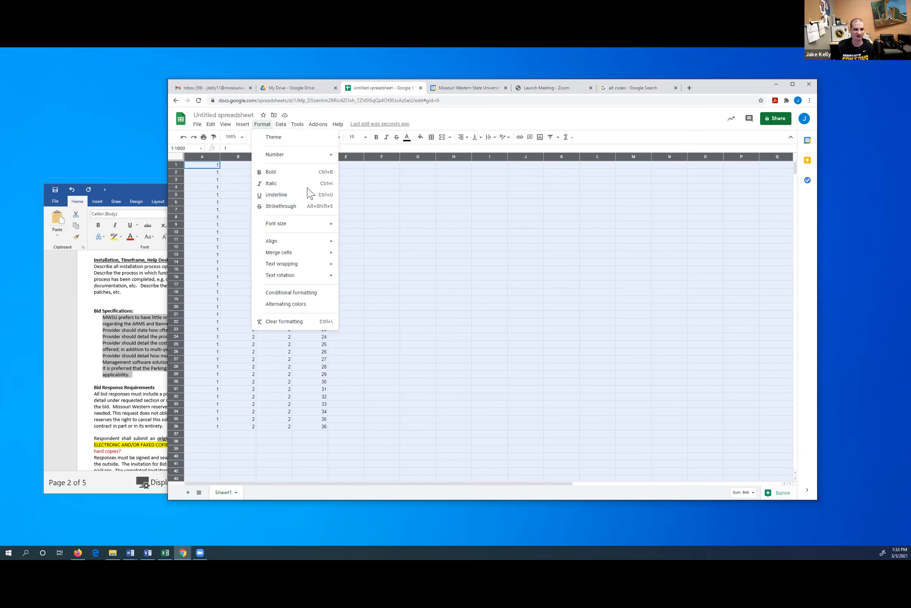
click(202, 246)
click(213, 284)
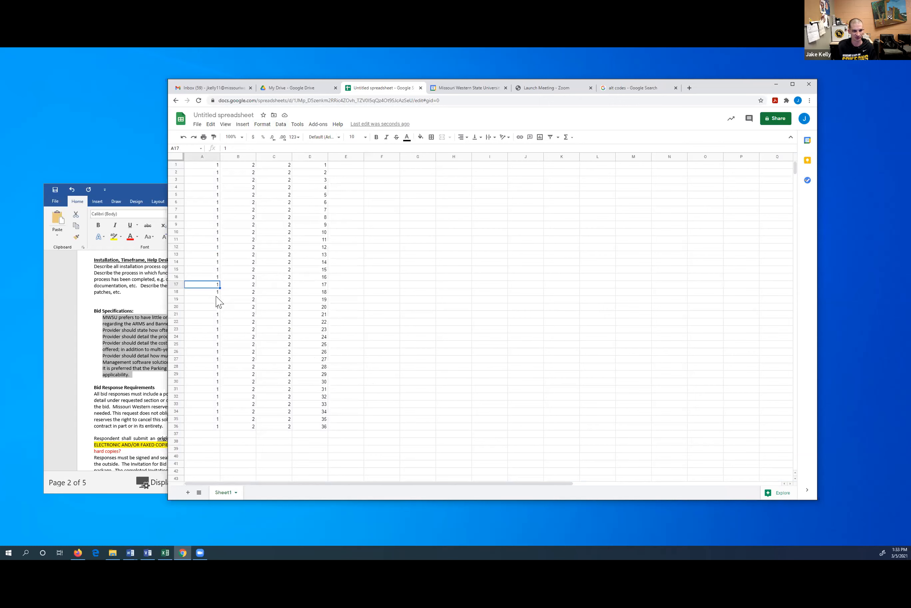
Enter 2 in A17 and fill it down through A36
text(2)
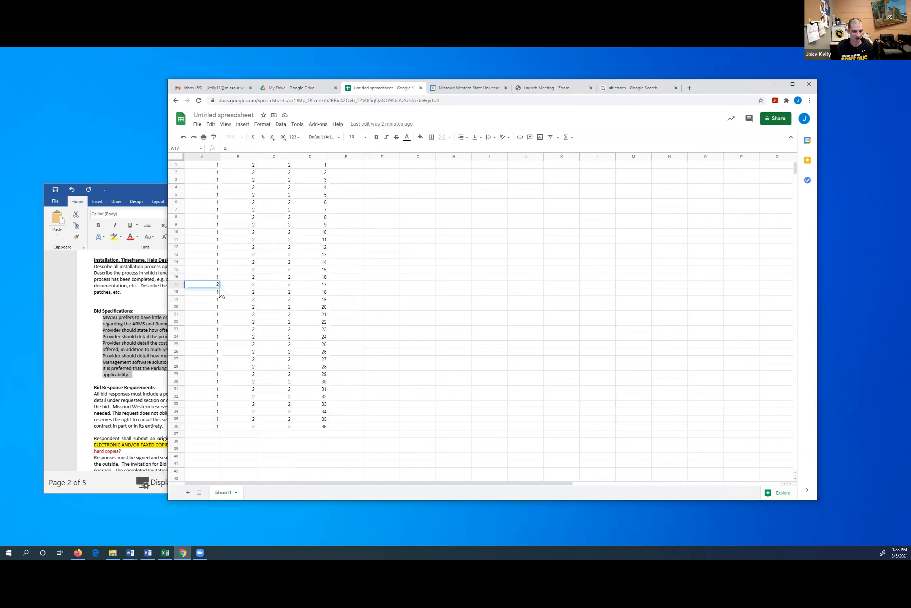
key(Return)
click(216, 286)
drag(218, 310, 215, 427)
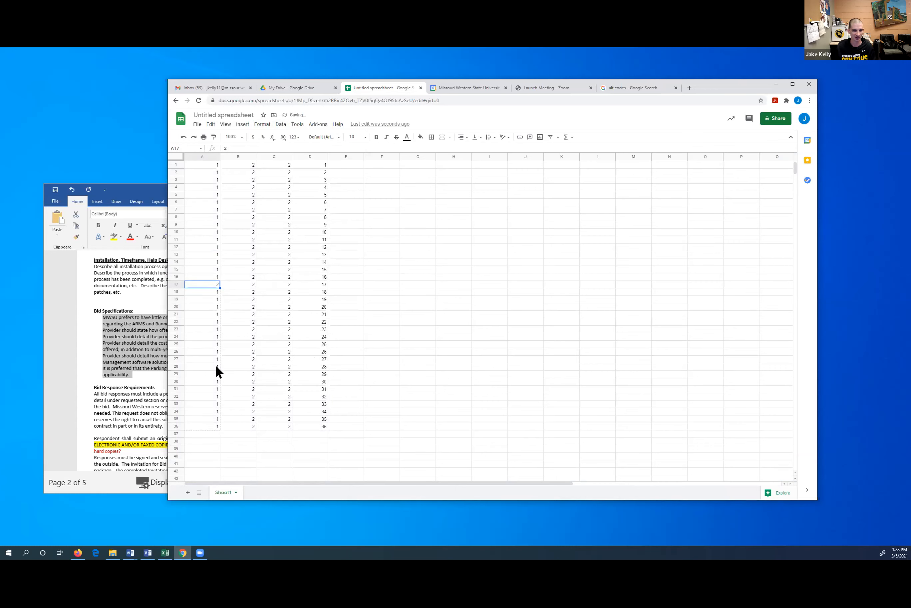
drag(217, 367, 216, 368)
click(389, 247)
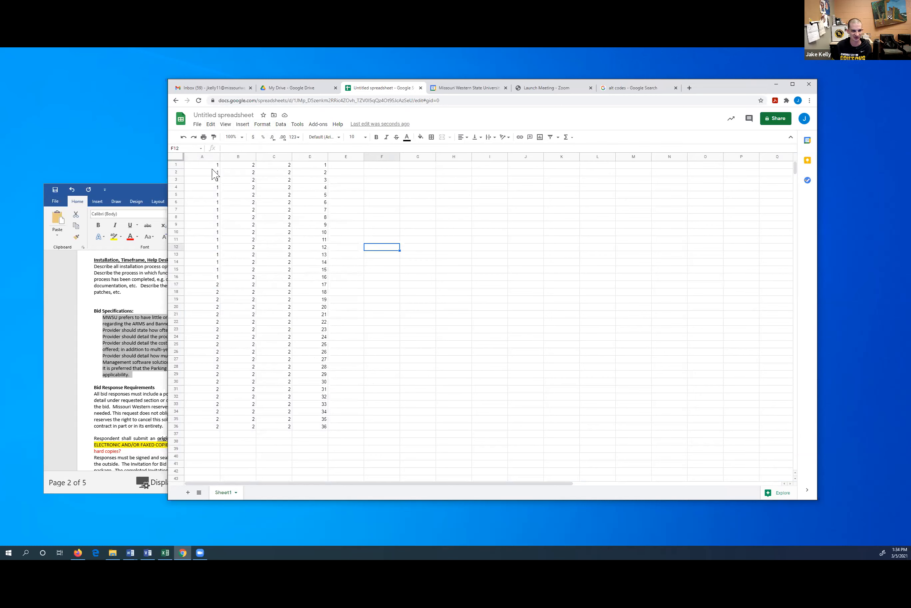
Enter 'a' in E1 and fill it down to E21
click(344, 164)
text(a)
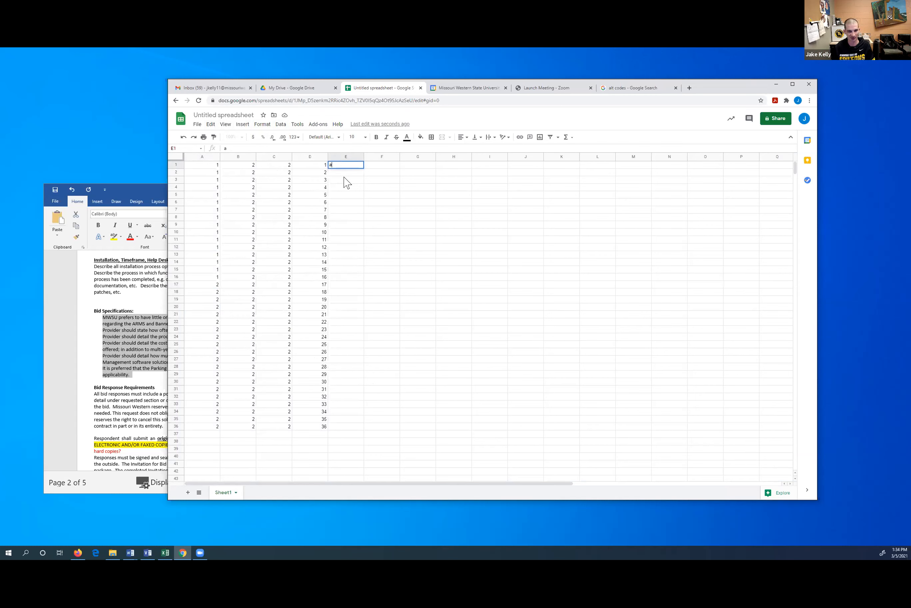
key(Return)
click(355, 167)
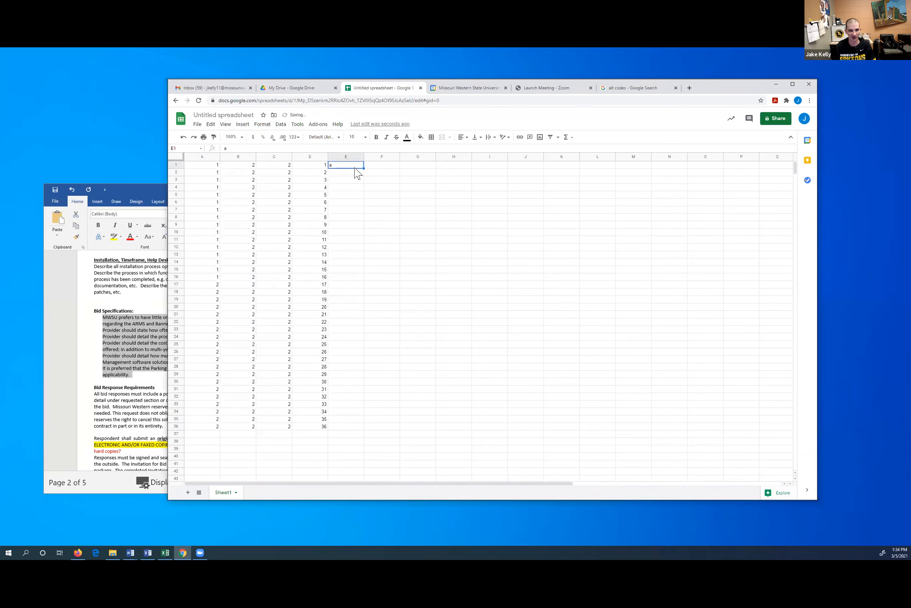
drag(362, 169, 354, 315)
Enter 'b' in E22 and fill it down to E36
click(354, 324)
text(b)
click(358, 342)
click(354, 323)
drag(363, 325, 364, 426)
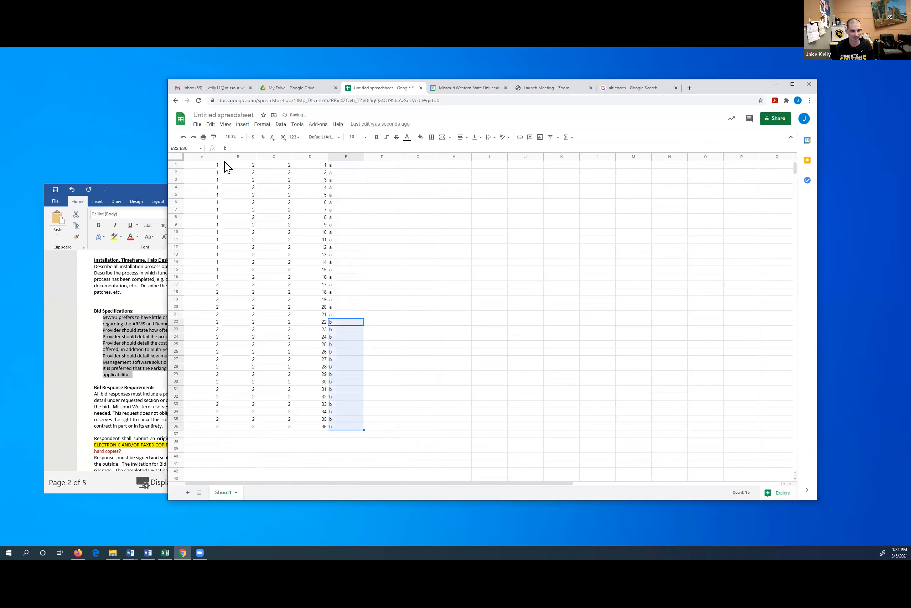
click(199, 167)
Insert a blank row above row 1 of the data
click(176, 164)
right_click(176, 164)
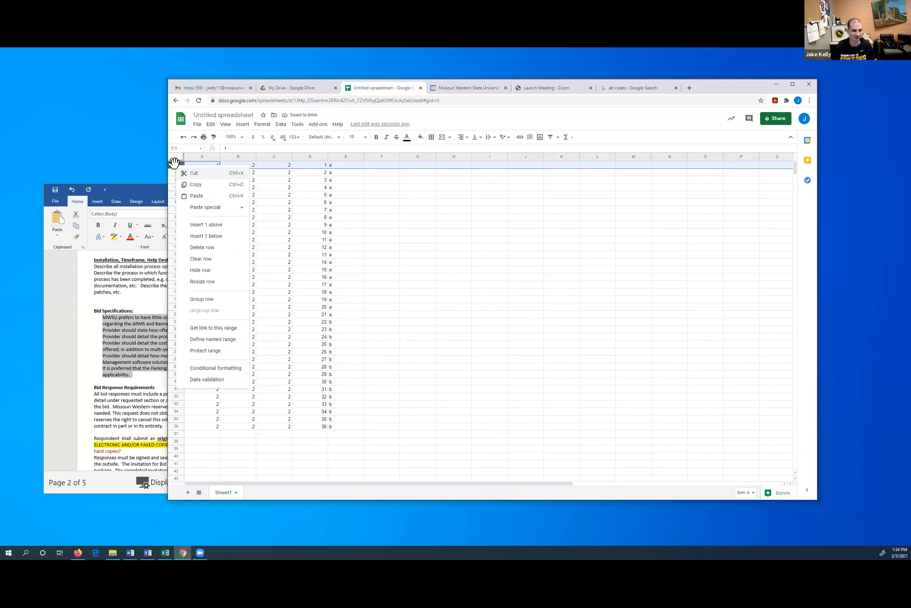
click(216, 226)
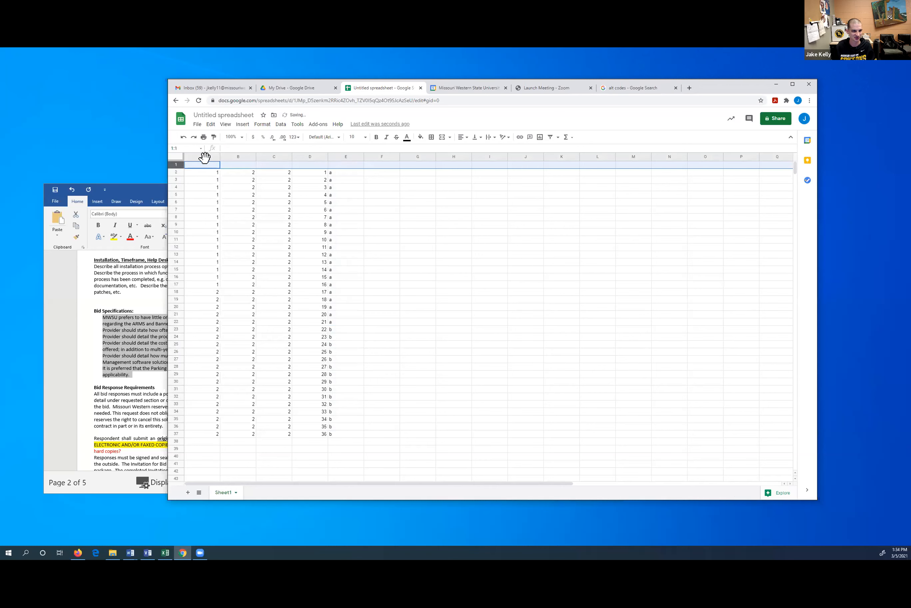
click(208, 166)
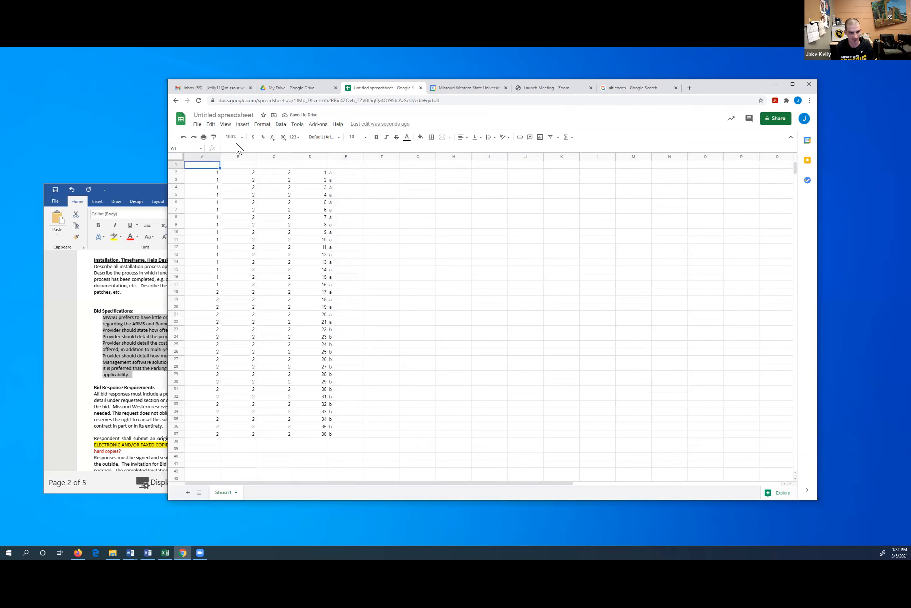
Type headers t, e, s, t, z into A1:E1, then select the whole sheet
text(t)
key(Tab)
text(e)
key(Tab)
text(s)
key(Tab)
text(t)
key(Return)
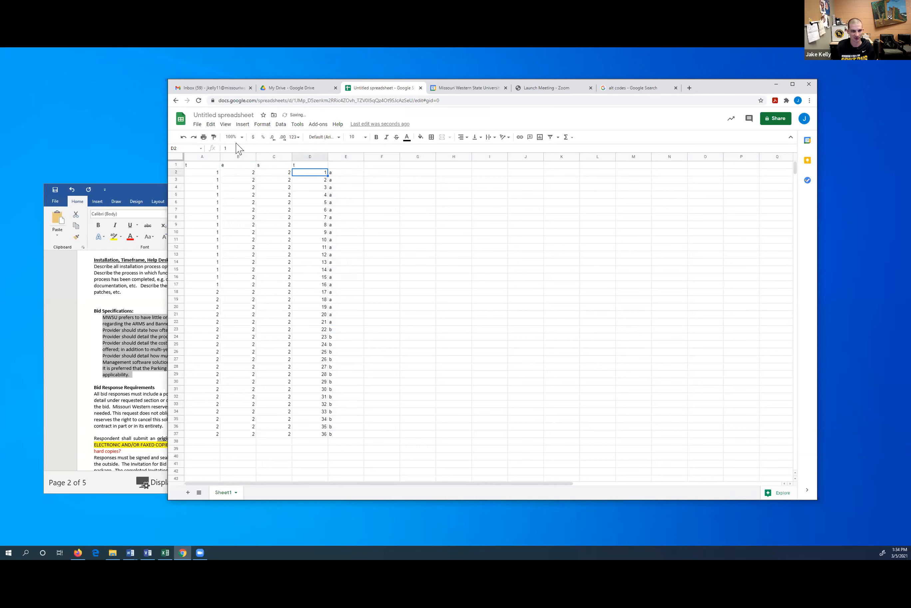
click(346, 165)
text(z)
click(353, 202)
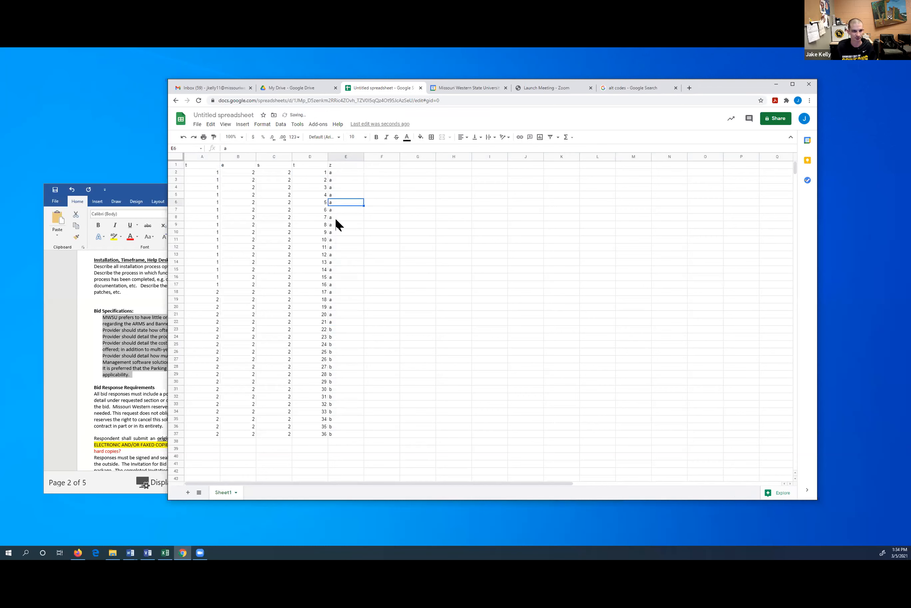
click(176, 156)
click(262, 124)
Create a pivot table on a new sheet, grouping rows by column A and summing column D
mouse_move(280, 124)
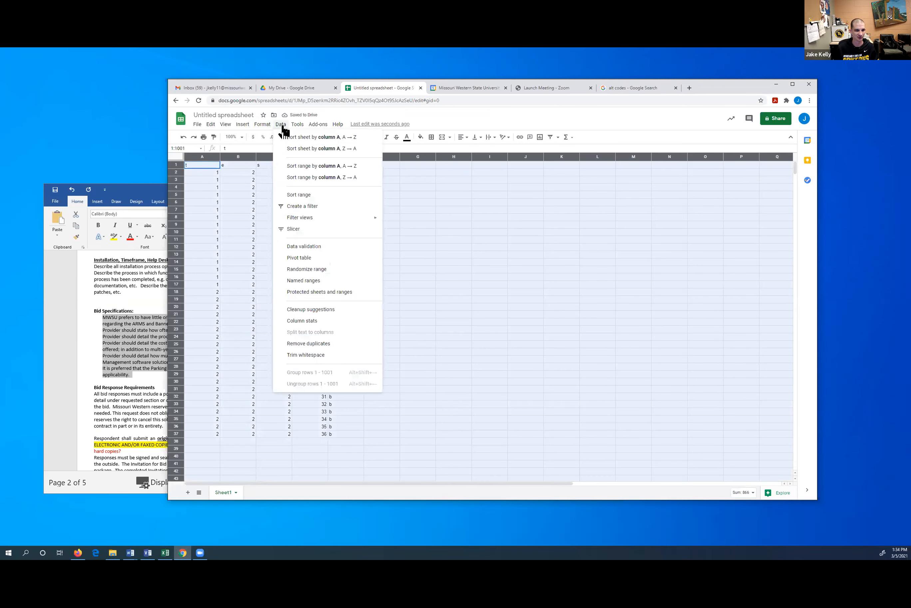
click(319, 258)
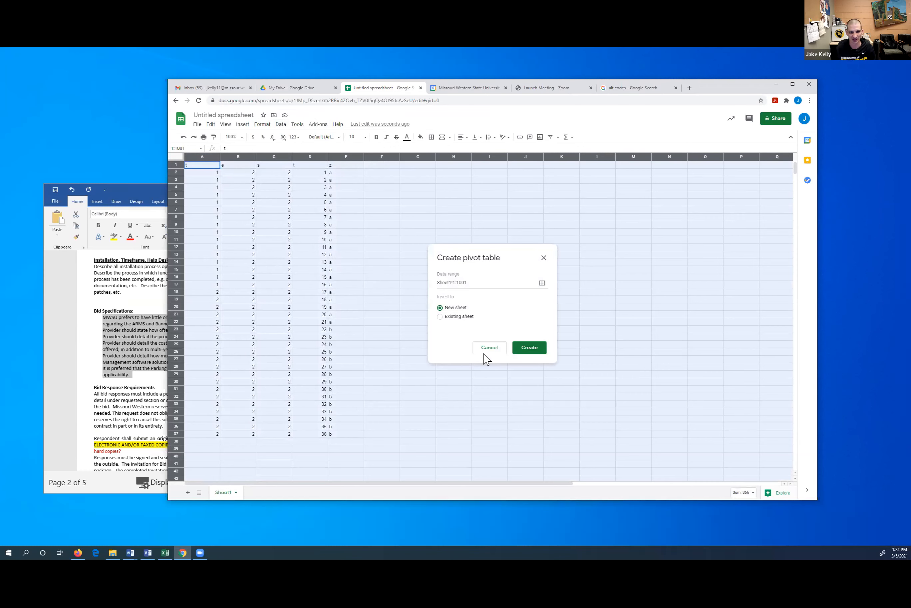
click(532, 350)
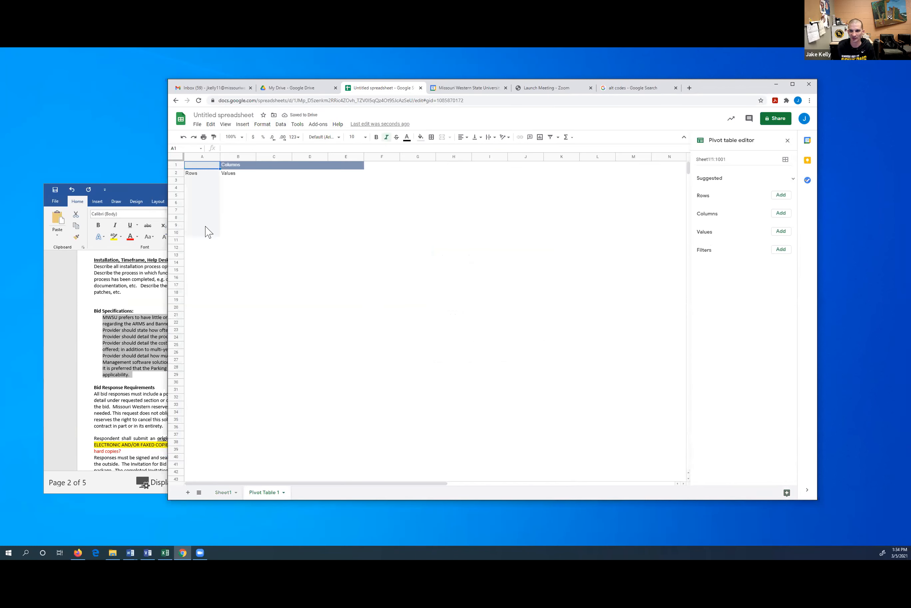
click(780, 198)
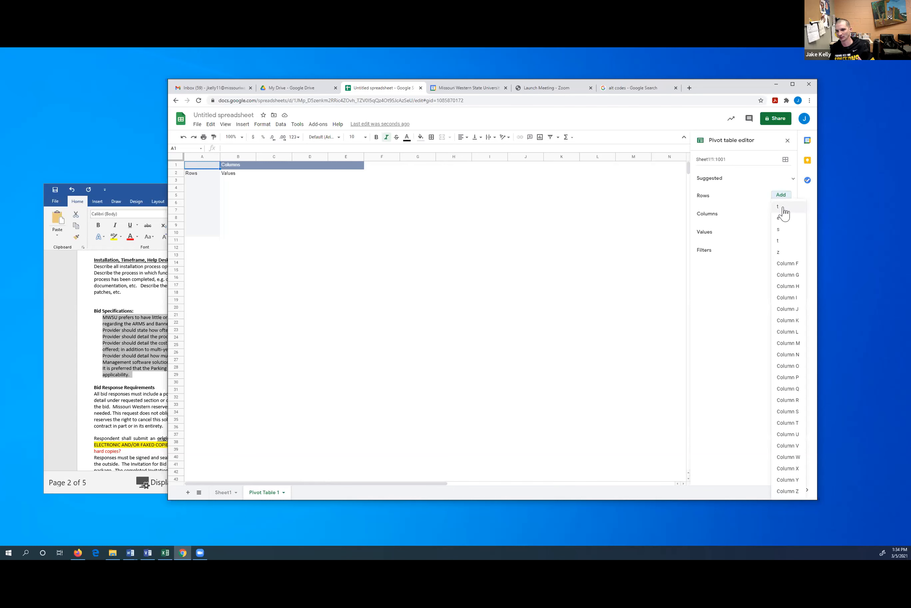
click(783, 207)
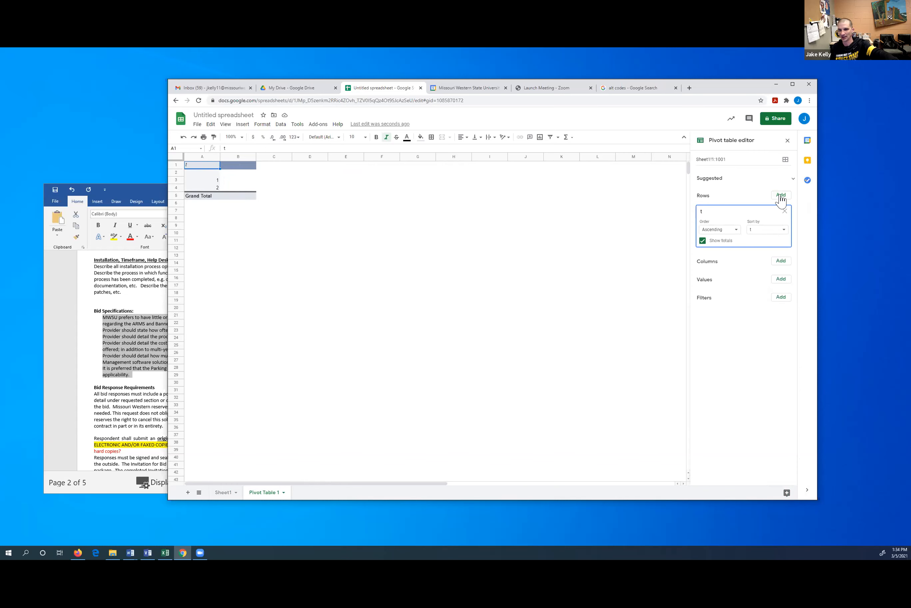
click(781, 280)
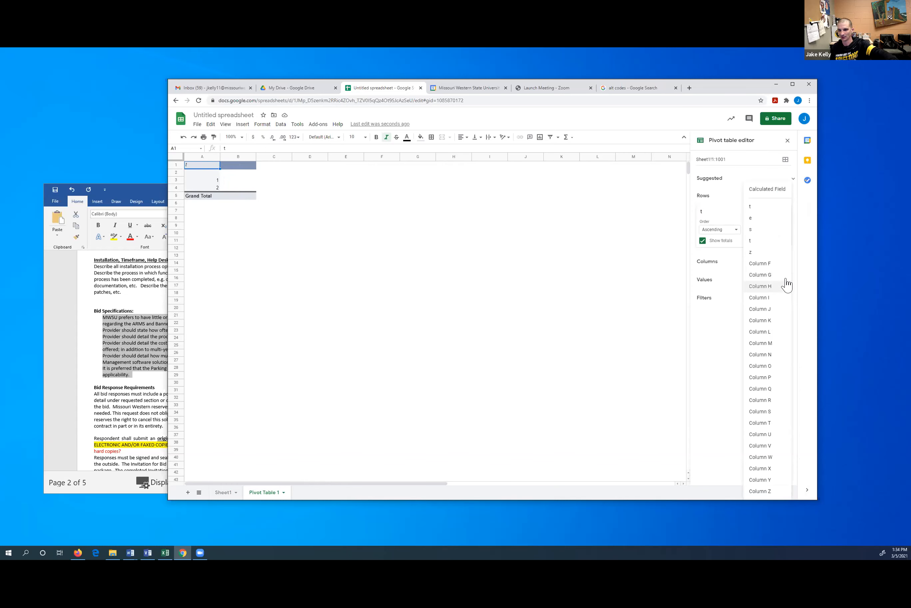
click(768, 242)
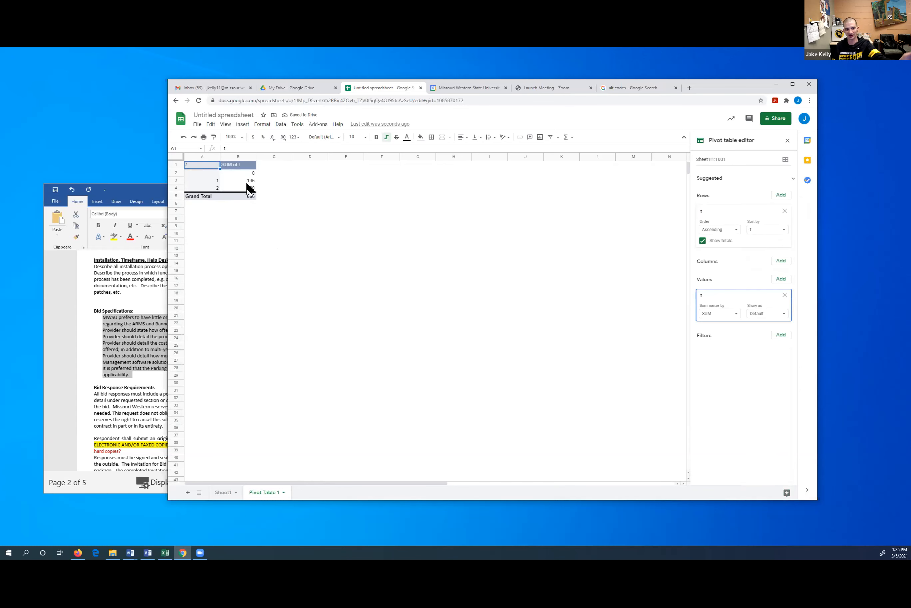
double_click(227, 493)
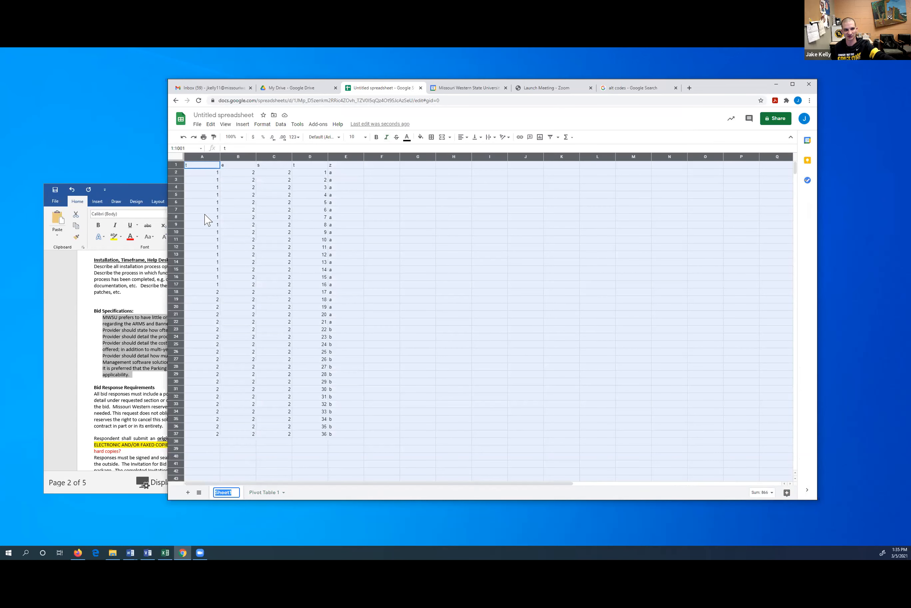
drag(202, 173, 217, 436)
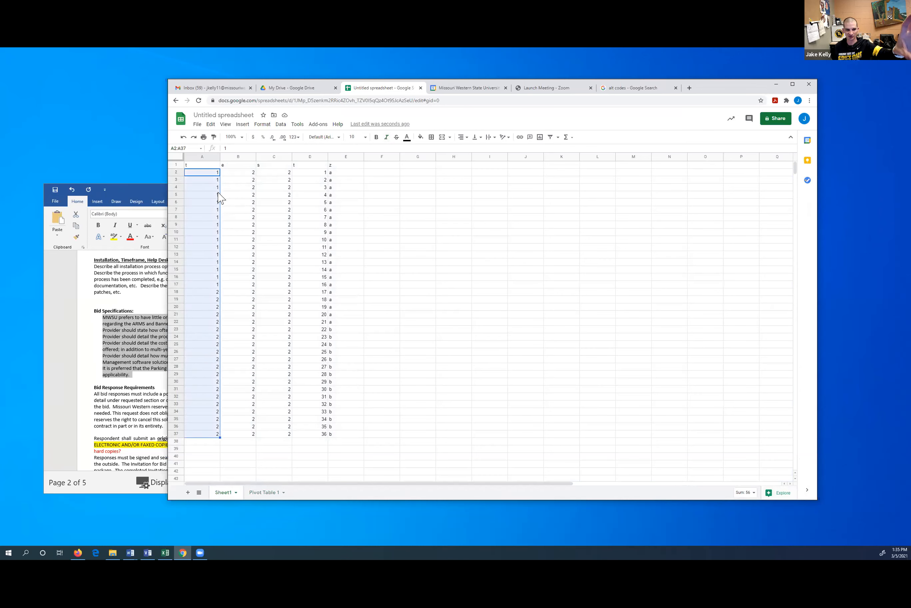
drag(200, 176, 205, 435)
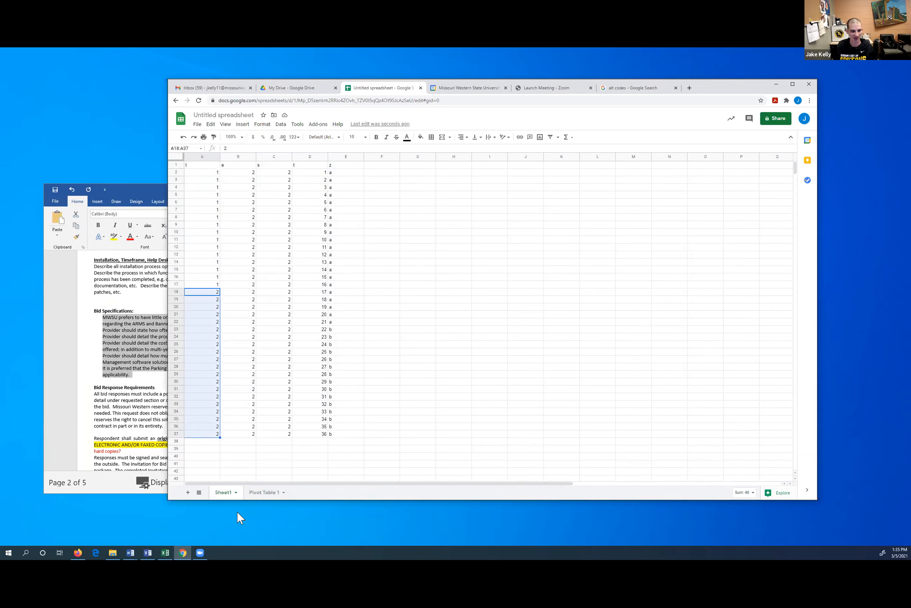
click(265, 492)
click(214, 181)
click(209, 188)
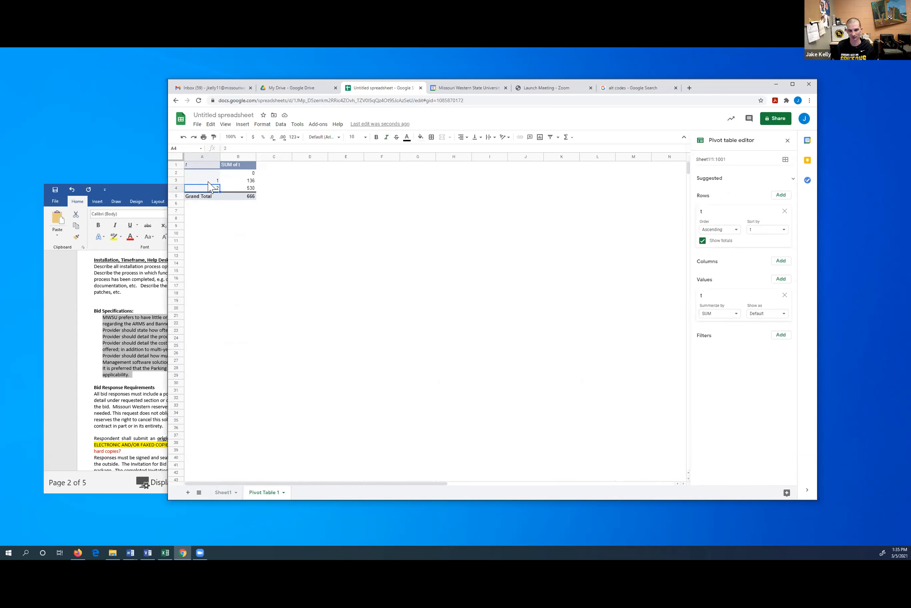
click(239, 180)
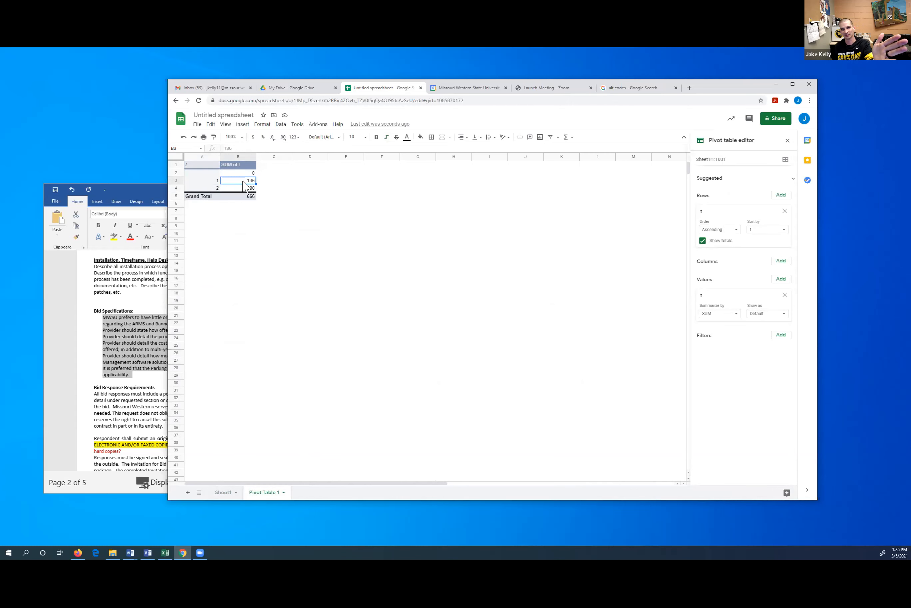
click(206, 181)
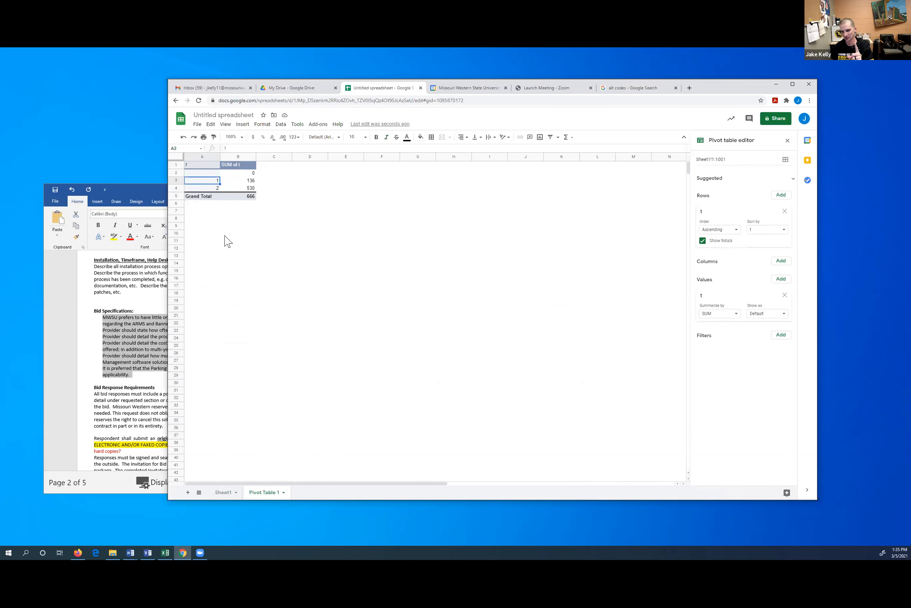
click(241, 188)
click(210, 190)
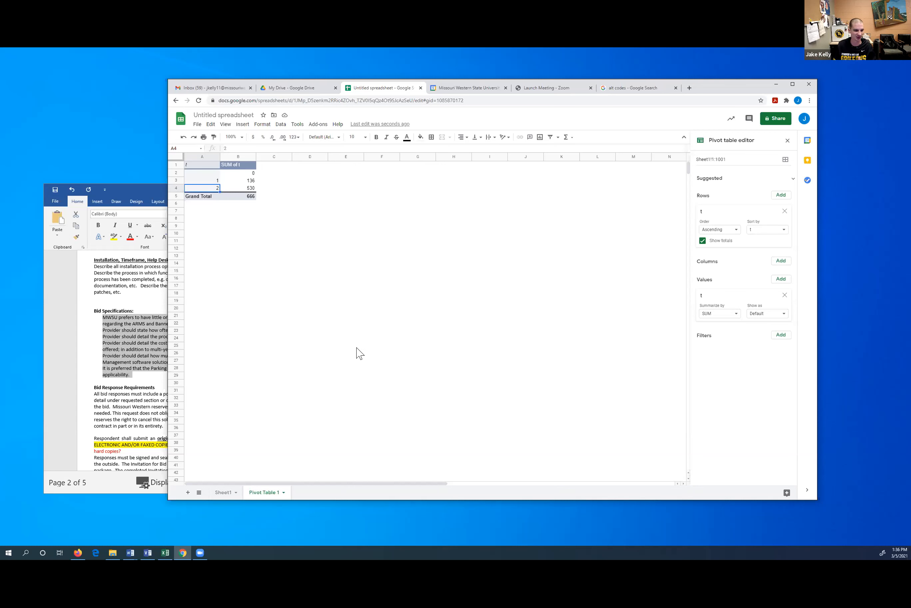
Compare Sheet1 with the pivot's 666 grand total, finishing on Sheet1
click(223, 492)
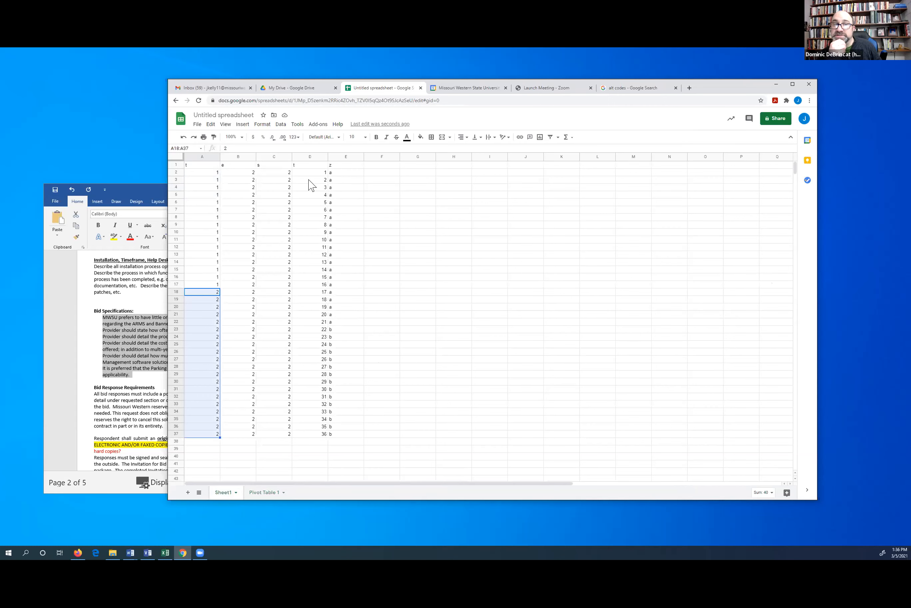
click(391, 257)
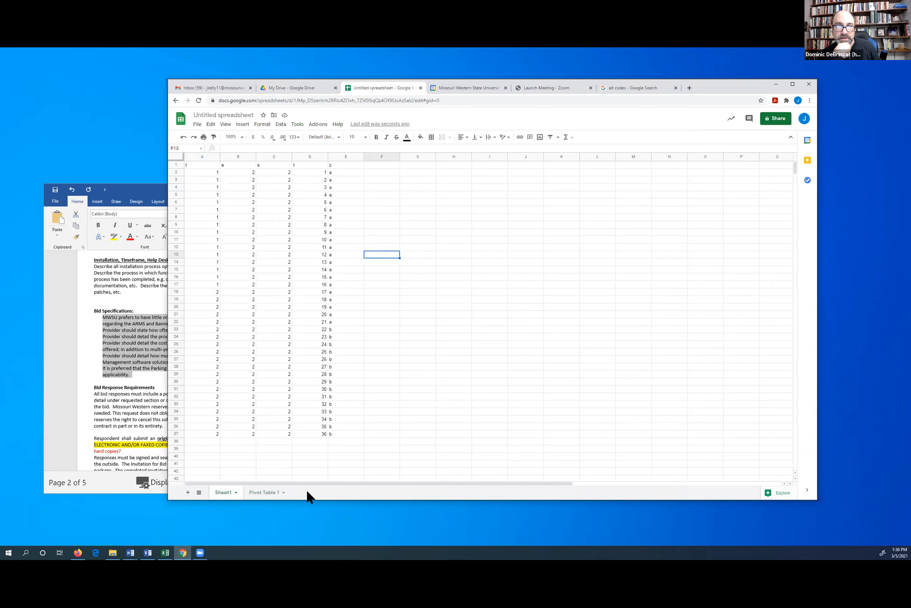
click(268, 493)
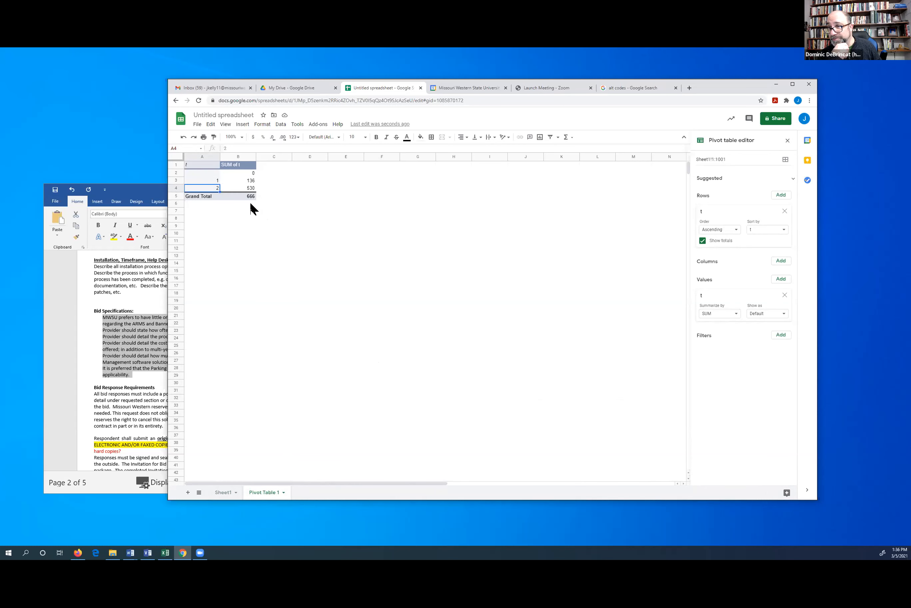
click(243, 195)
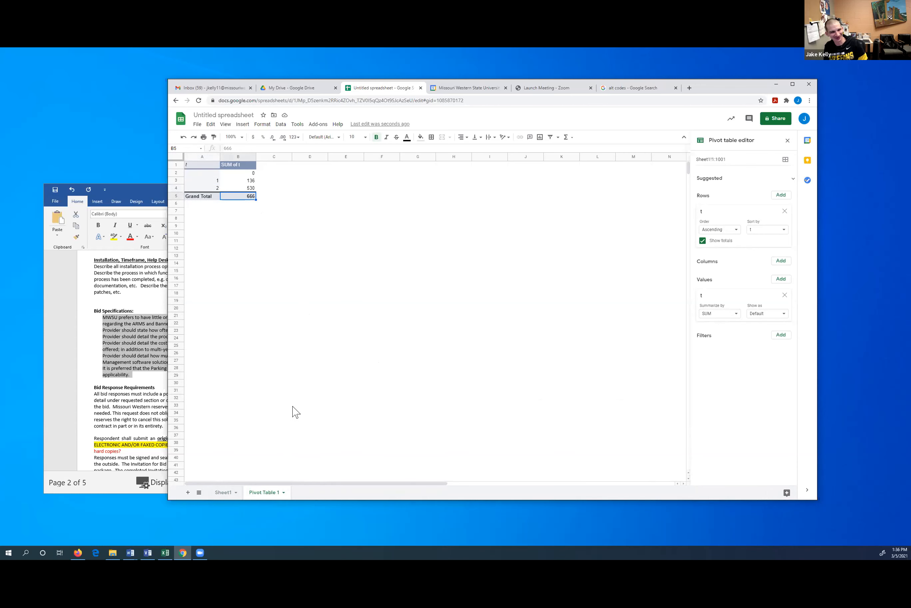
click(225, 492)
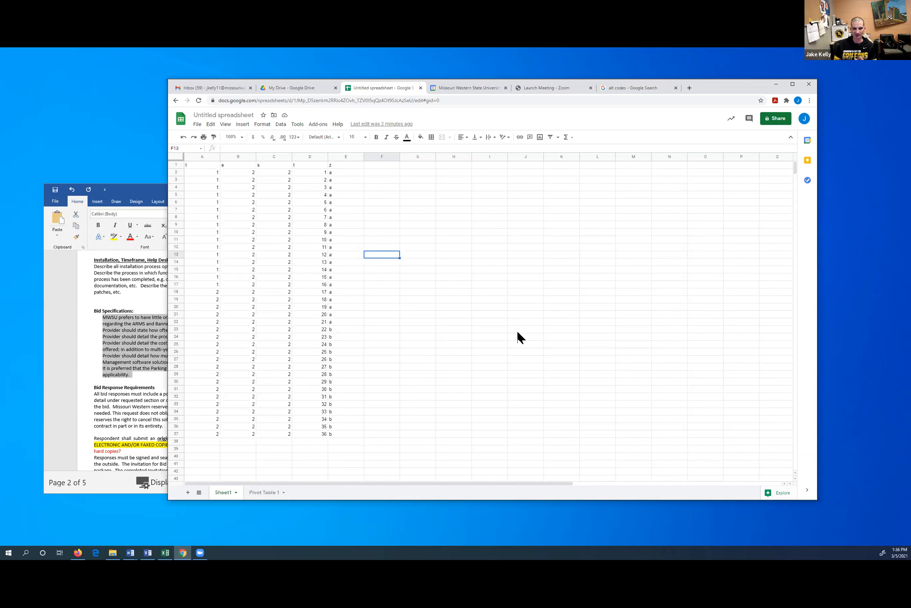
click(299, 241)
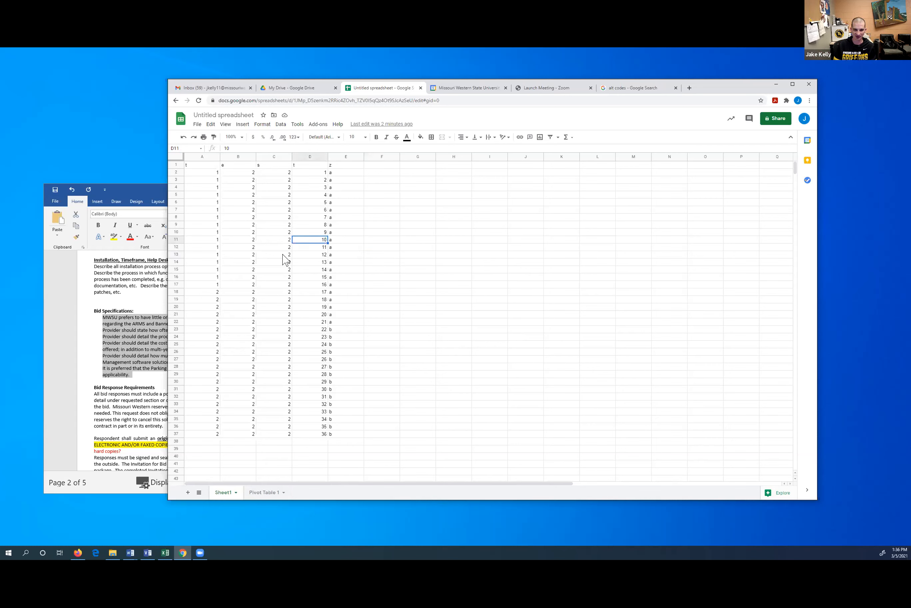
drag(199, 226, 225, 239)
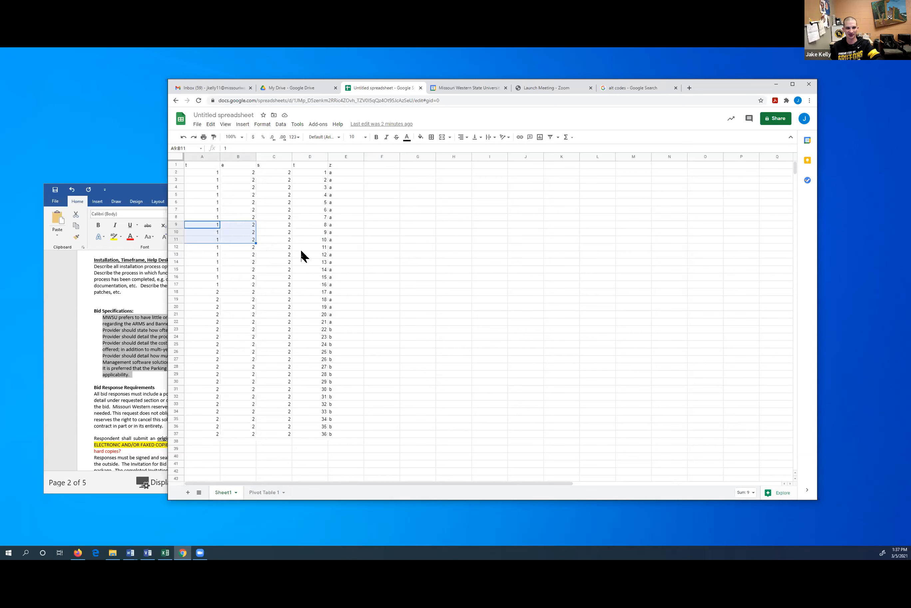
drag(238, 233, 305, 254)
drag(273, 284, 274, 299)
drag(241, 341, 241, 342)
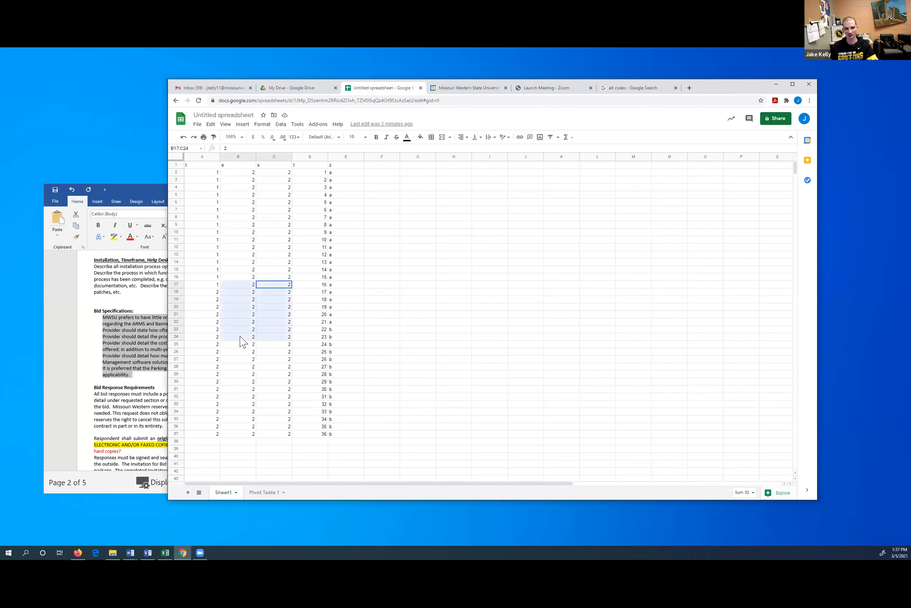
click(363, 307)
click(406, 306)
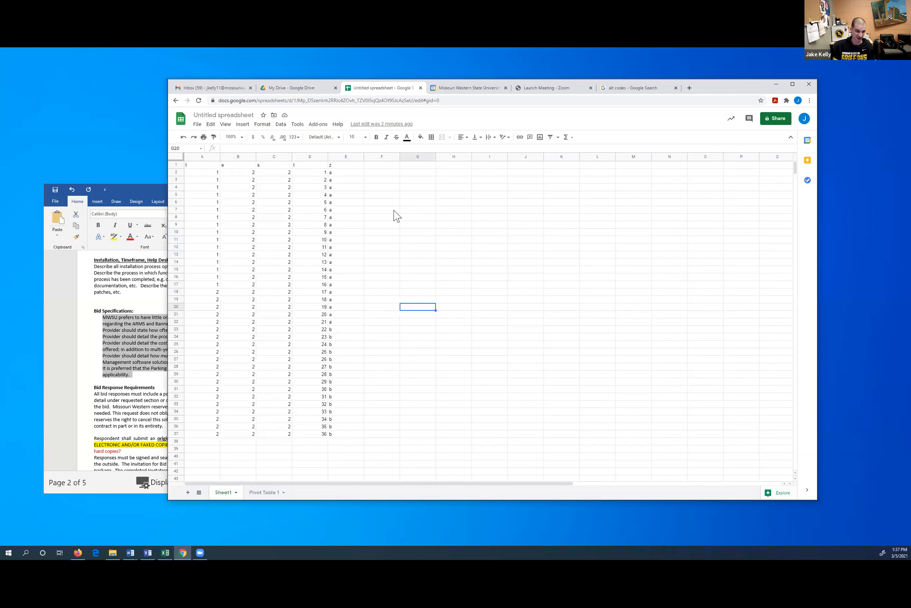
Browse the File > Download formats without downloading, then switch to My Drive
click(197, 124)
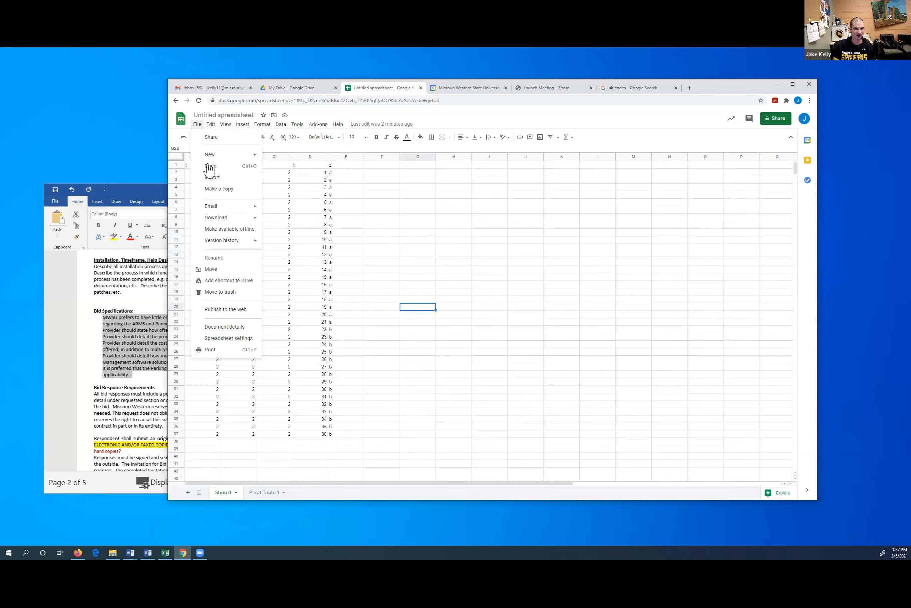
mouse_move(221, 221)
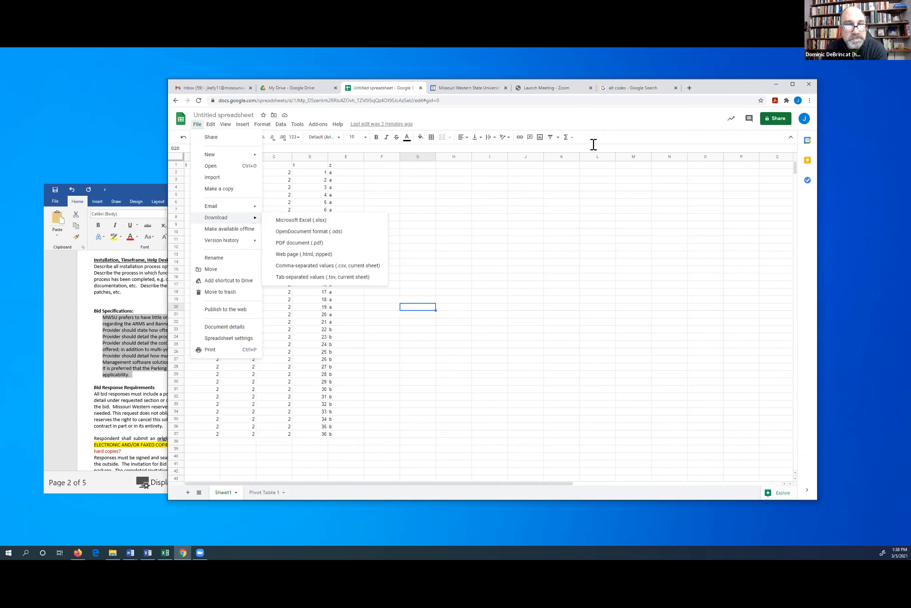
click(606, 120)
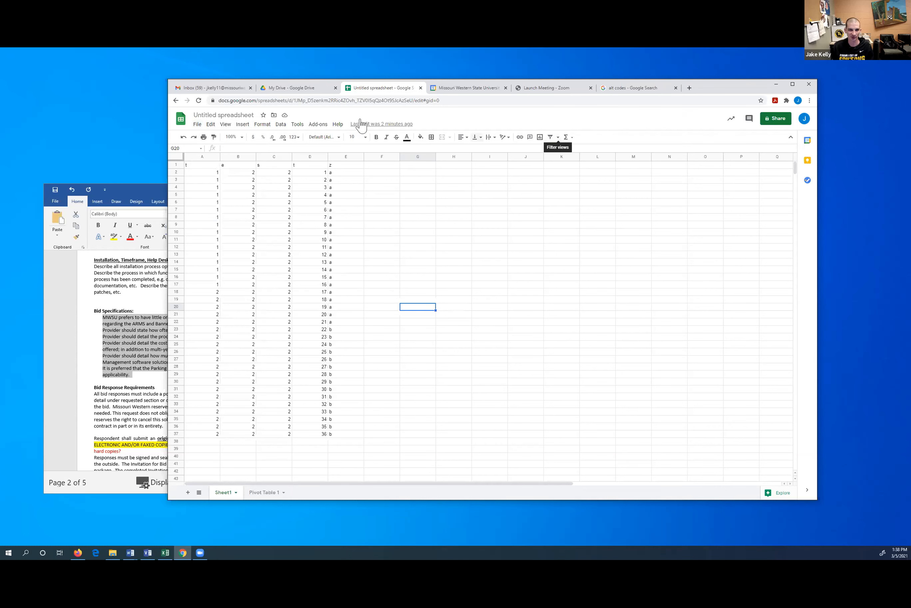
click(290, 89)
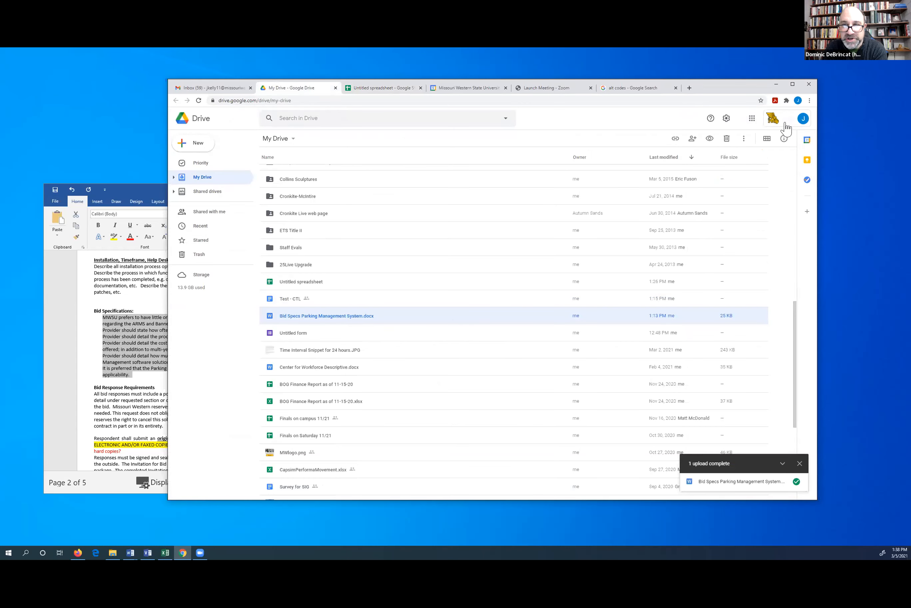
Launch Google Slides from the Google apps grid
click(752, 119)
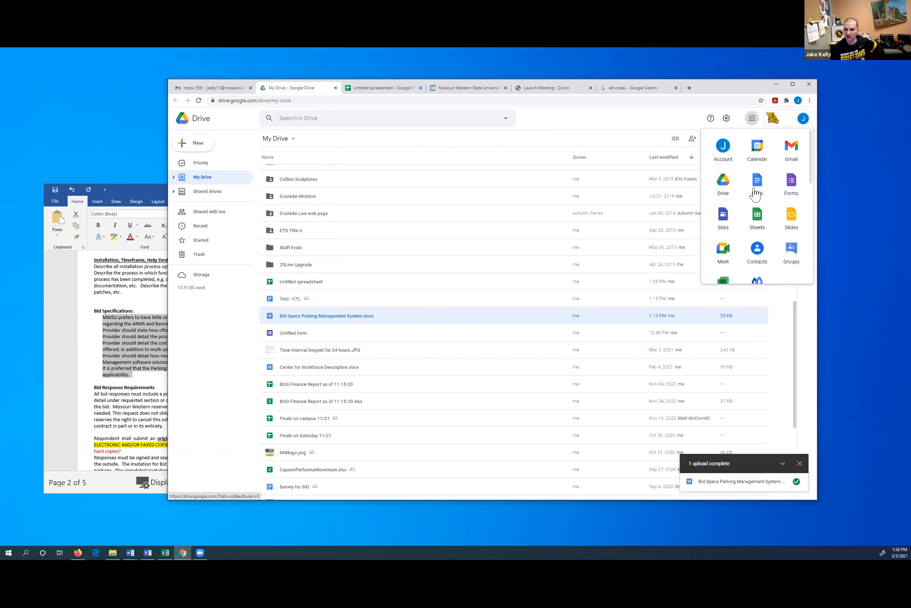
click(792, 218)
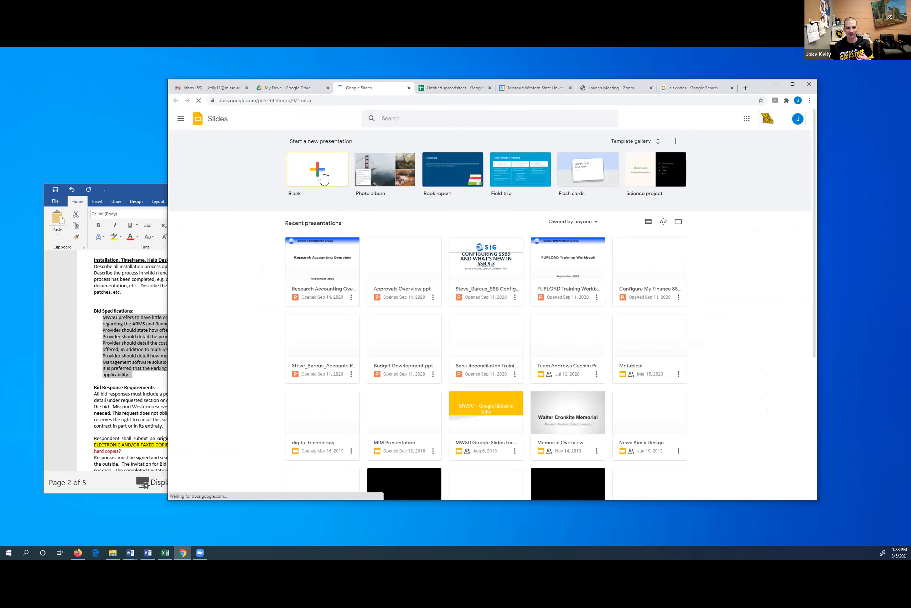
Create a Blank presentation and dismiss the Autofit tip
click(322, 172)
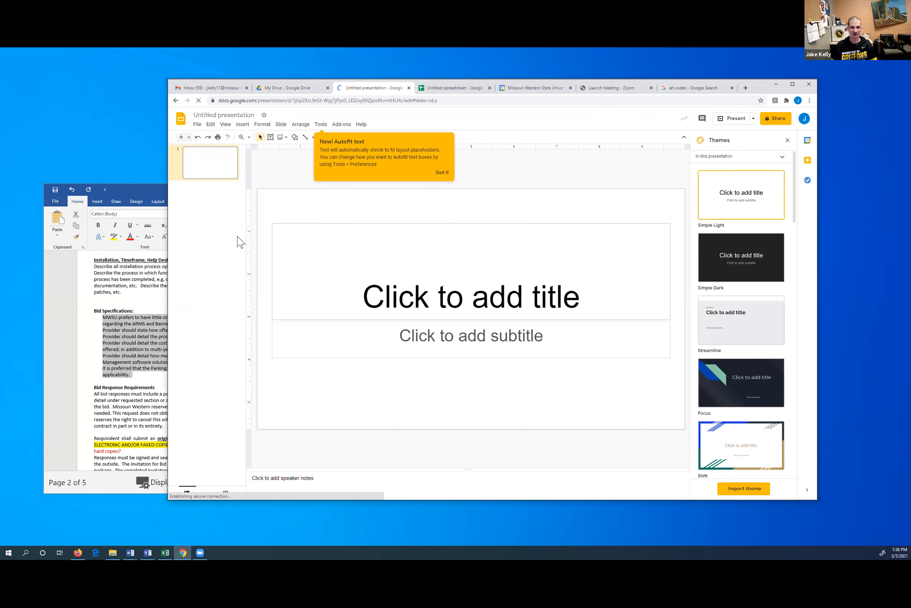
click(445, 173)
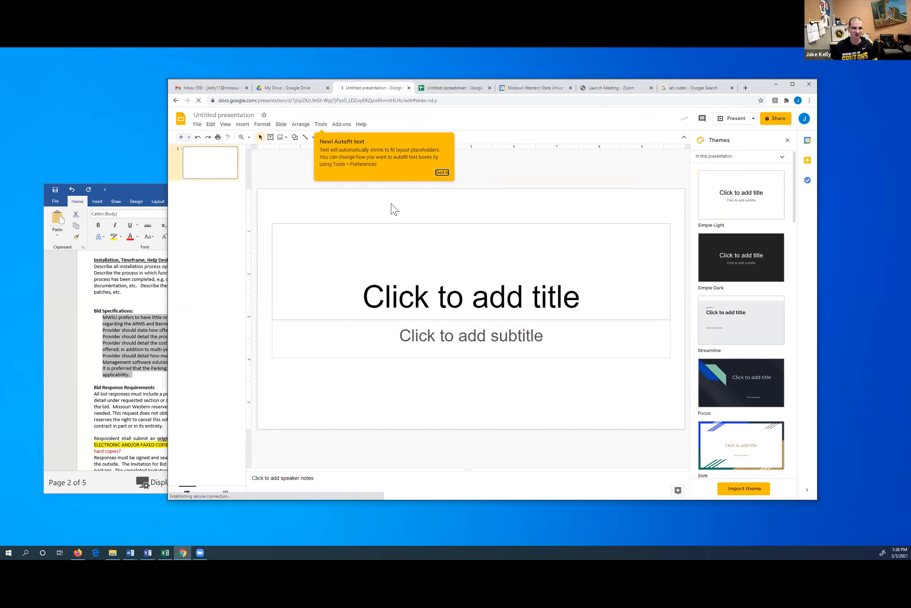
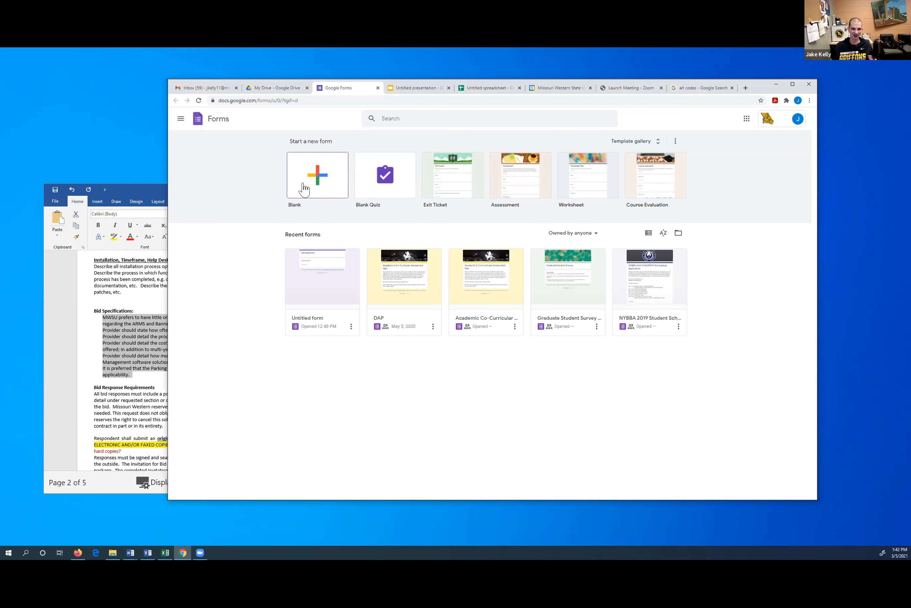
Create a Blank form, 'Untitled form', with its default multiple-choice question
click(305, 189)
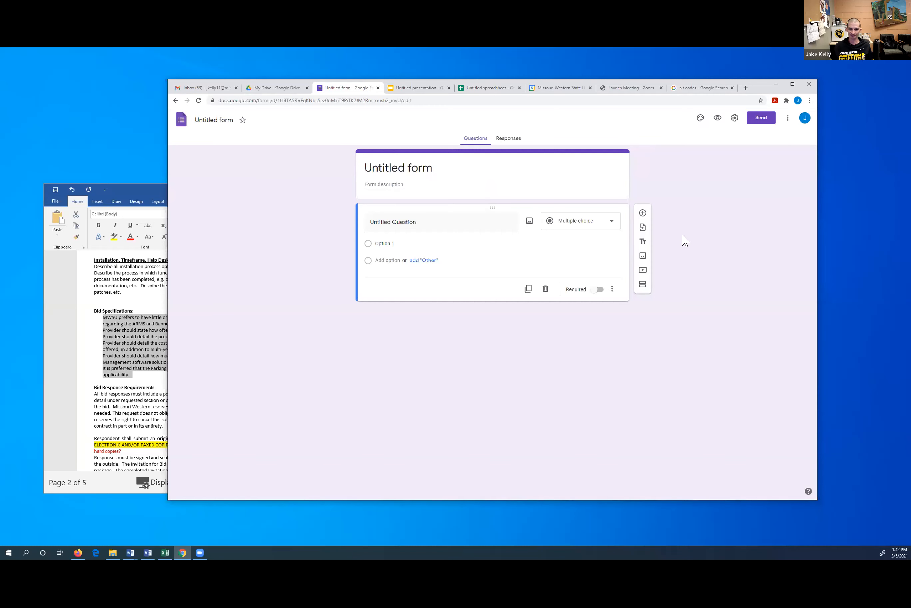
click(611, 227)
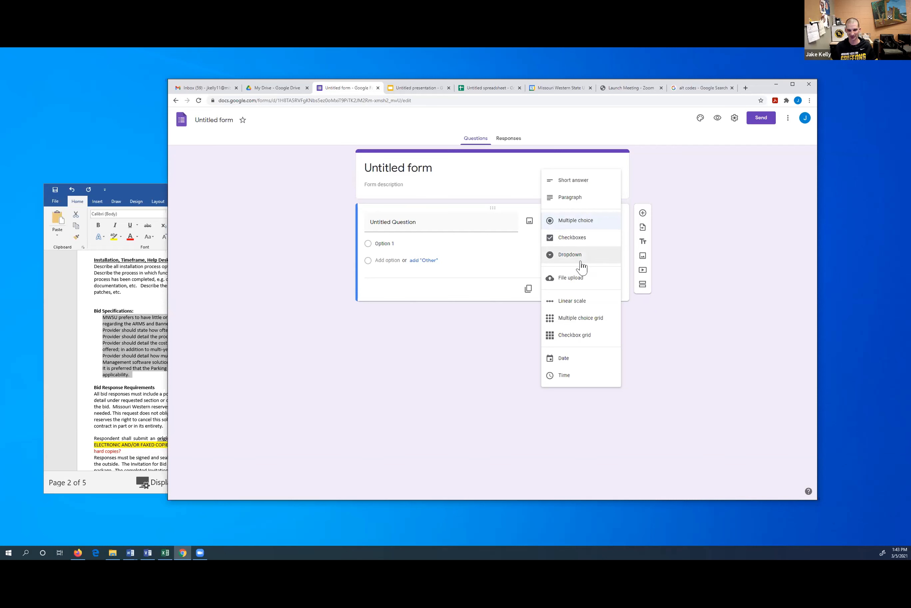
Change the question to a 1-to-5 Linear scale, then a Multiple choice grid
click(597, 306)
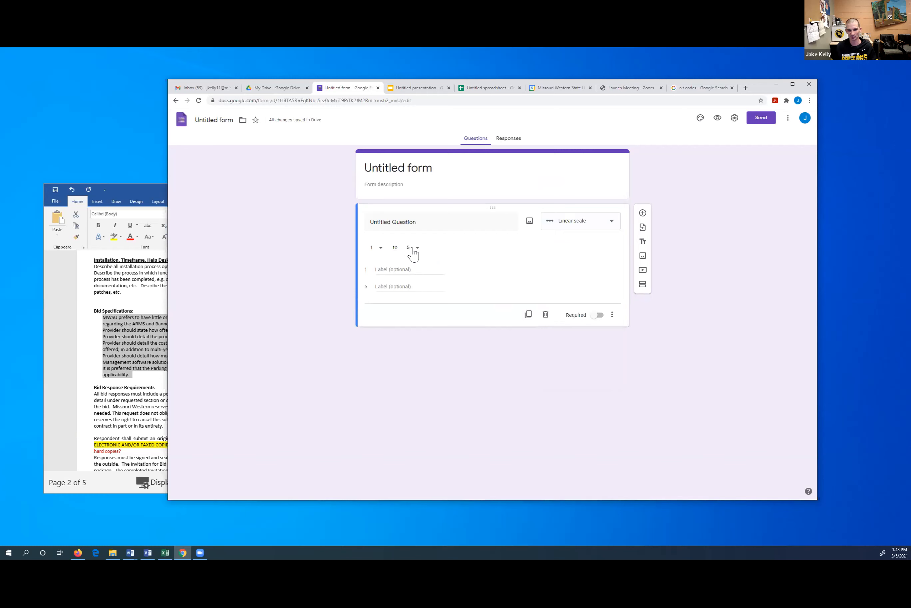
click(610, 225)
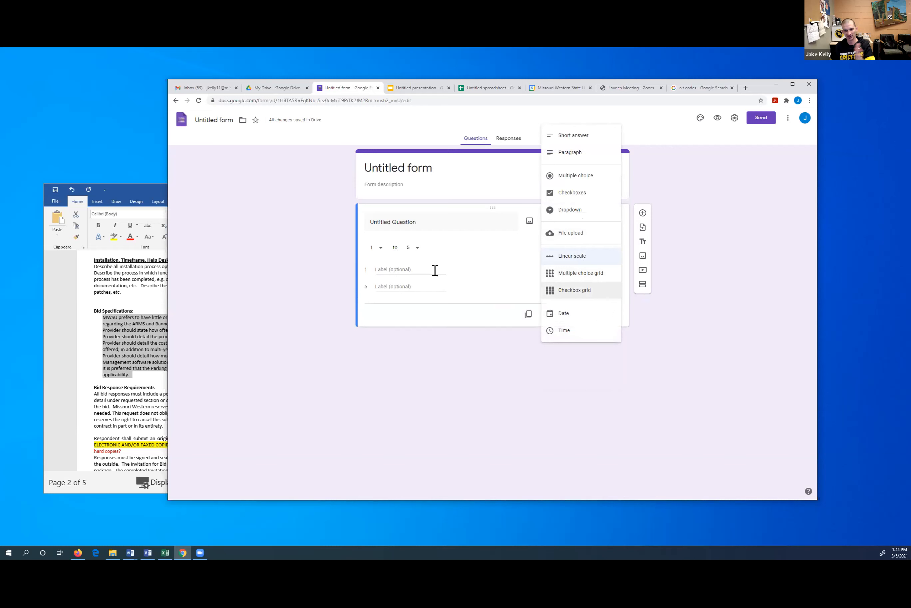
click(580, 275)
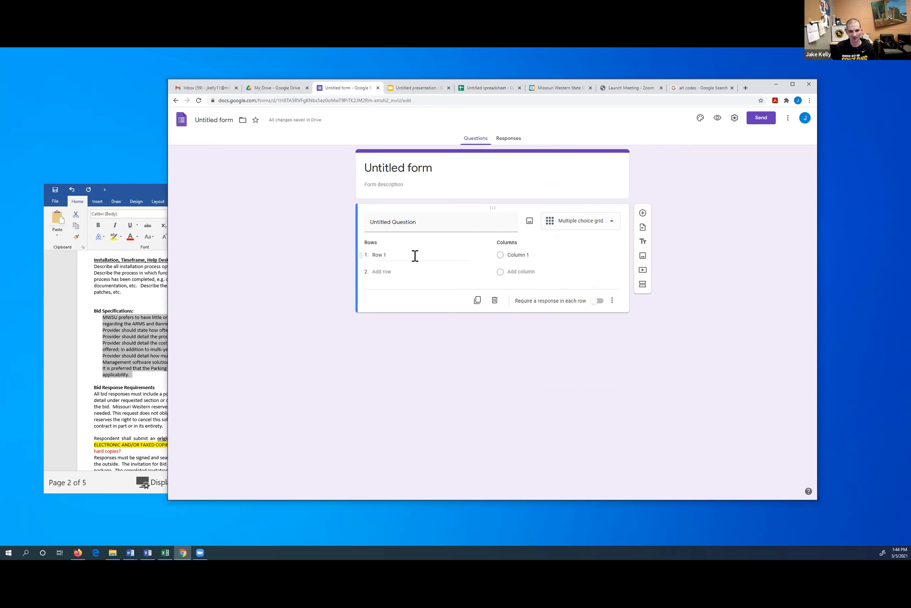
click(379, 255)
click(396, 255)
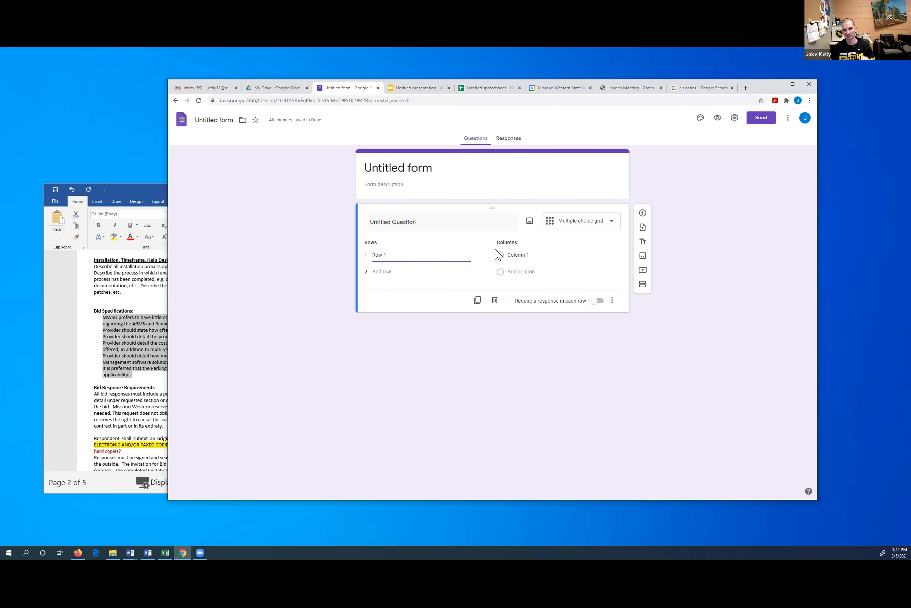
Cycle the question through Checkbox grid and Date, leaving it as Time
click(591, 228)
click(596, 295)
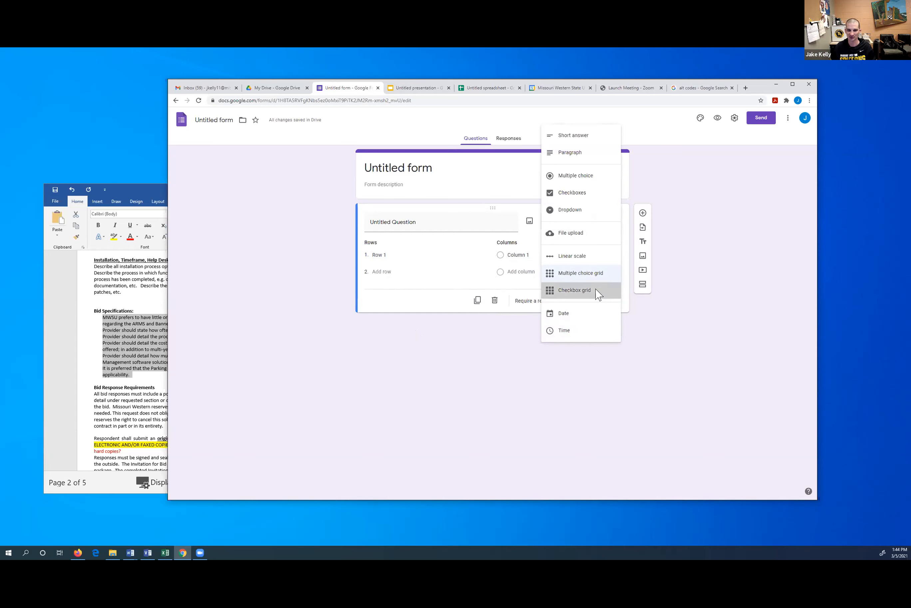
click(598, 229)
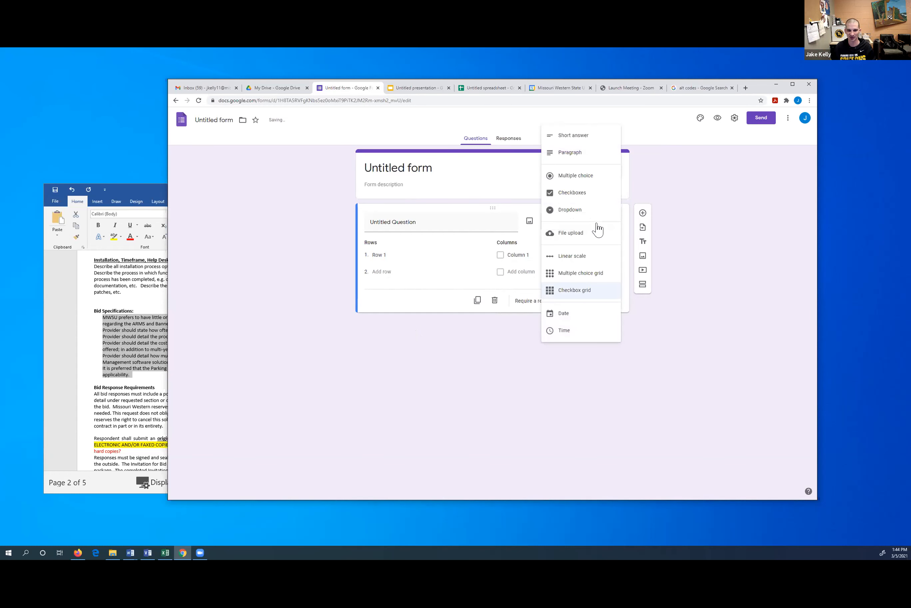
click(589, 323)
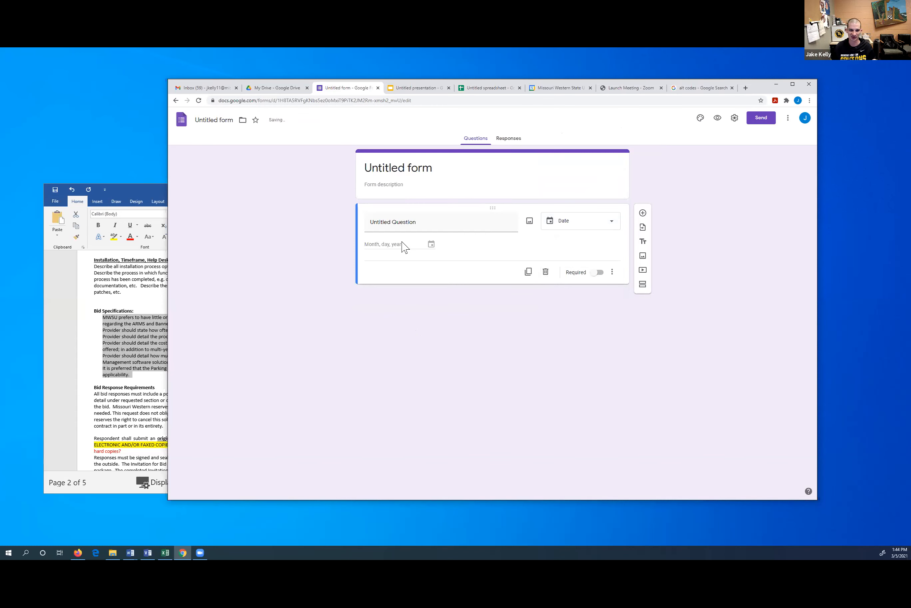
click(610, 225)
click(586, 330)
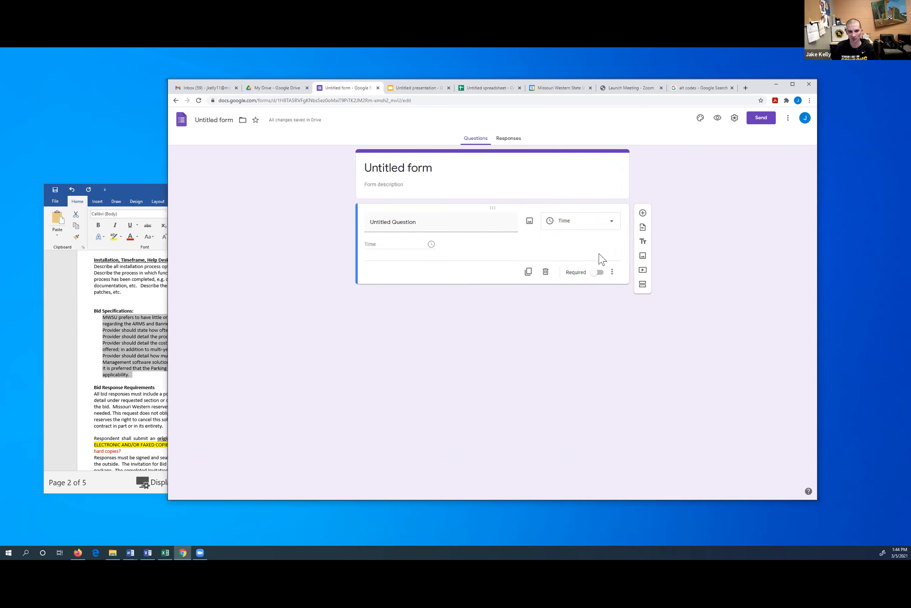
Change the question back to Multiple choice and retitle it 'Question 1?'
click(431, 221)
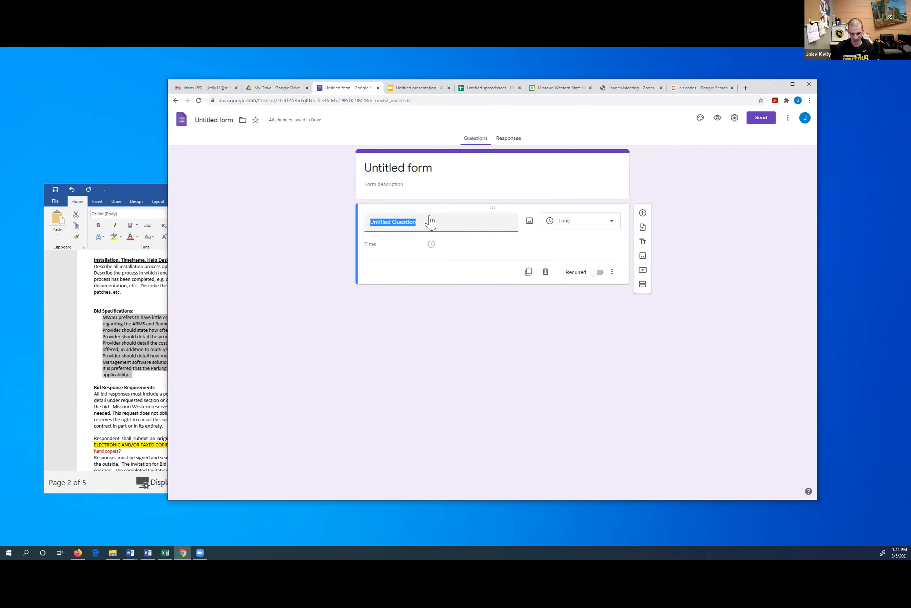
click(608, 224)
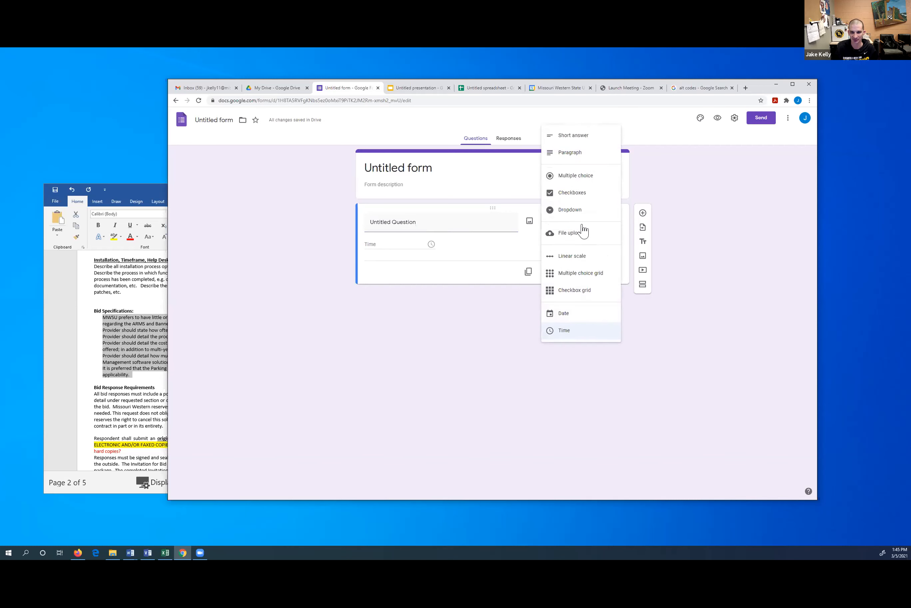
click(575, 175)
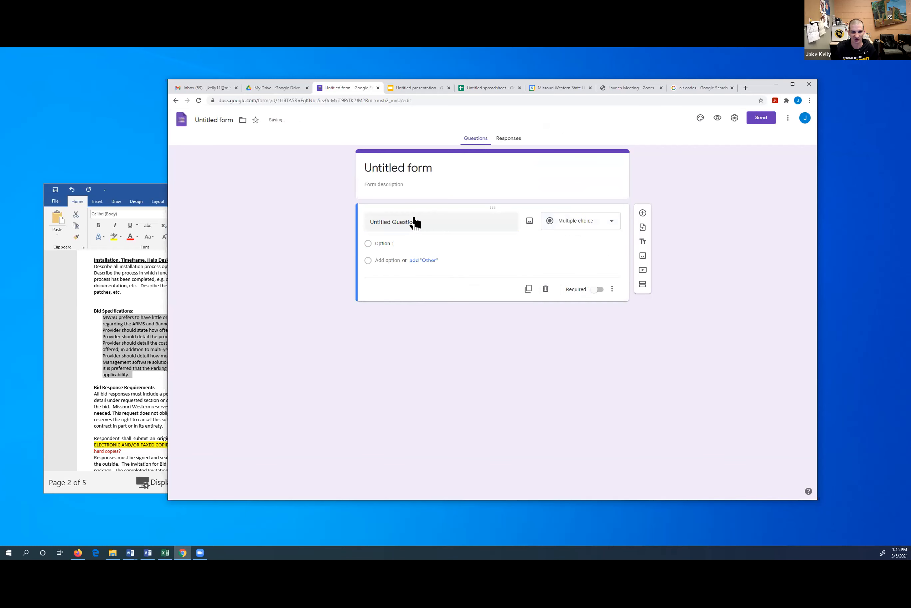
click(391, 220)
text(Q)
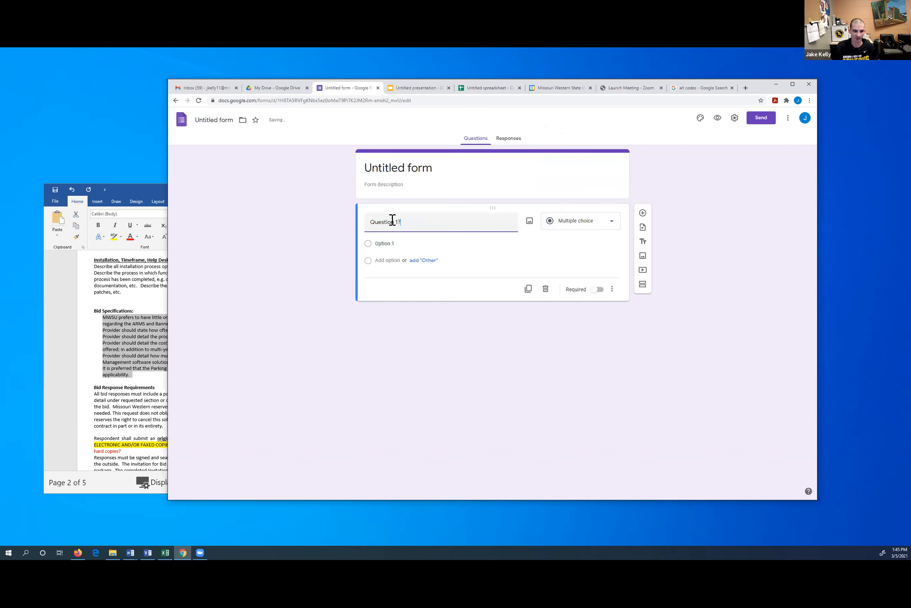
Give the question the answers Yes and No, removing a trial Other option
click(378, 242)
text(Yes)
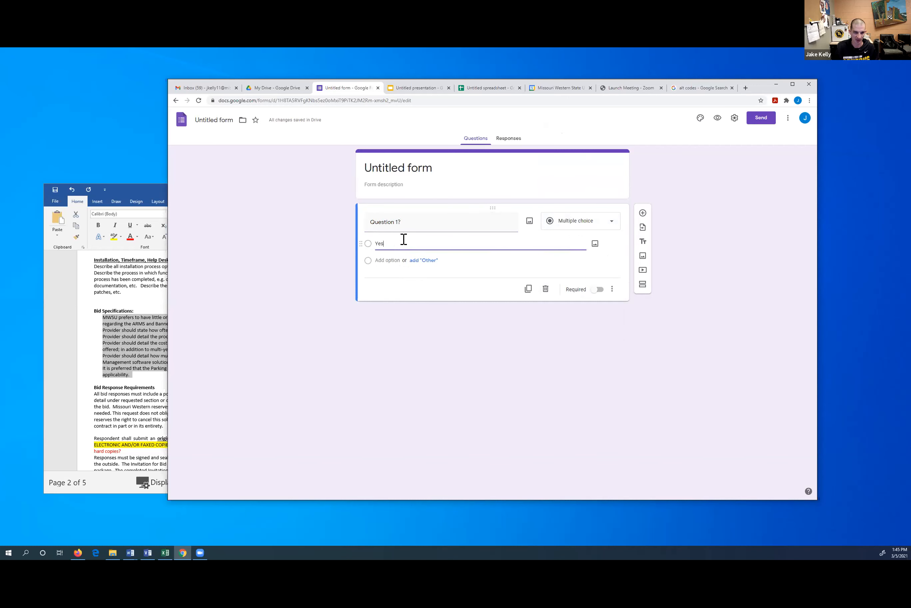
click(427, 269)
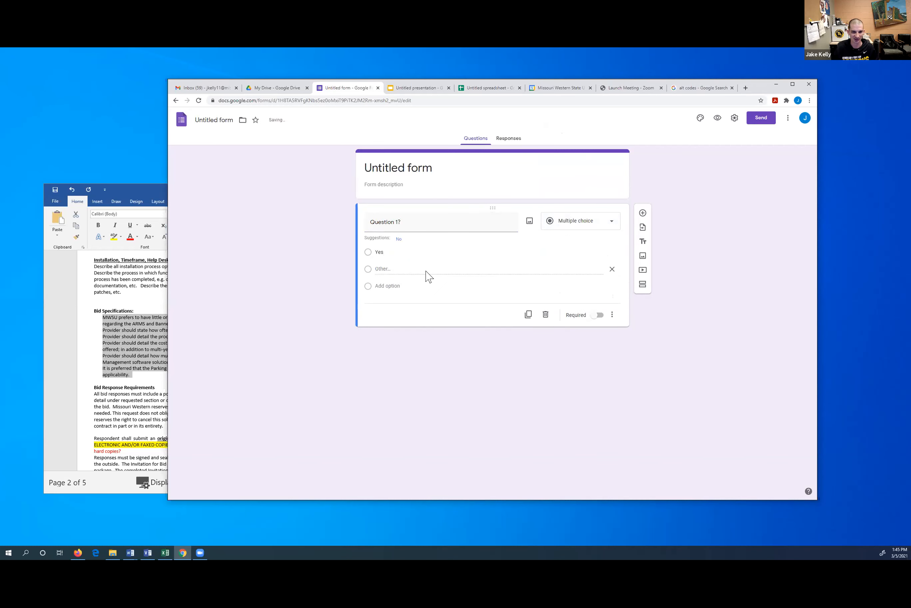
click(612, 269)
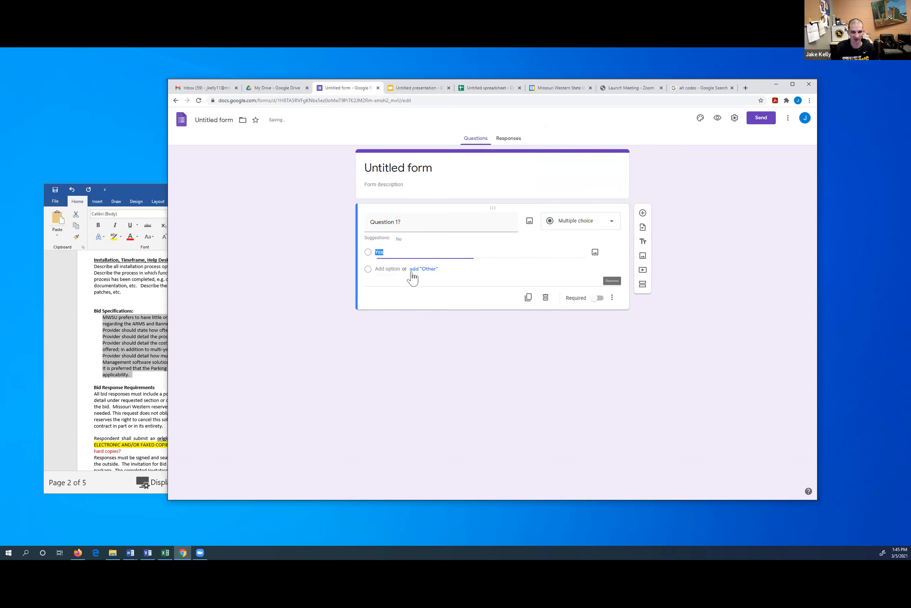
click(389, 268)
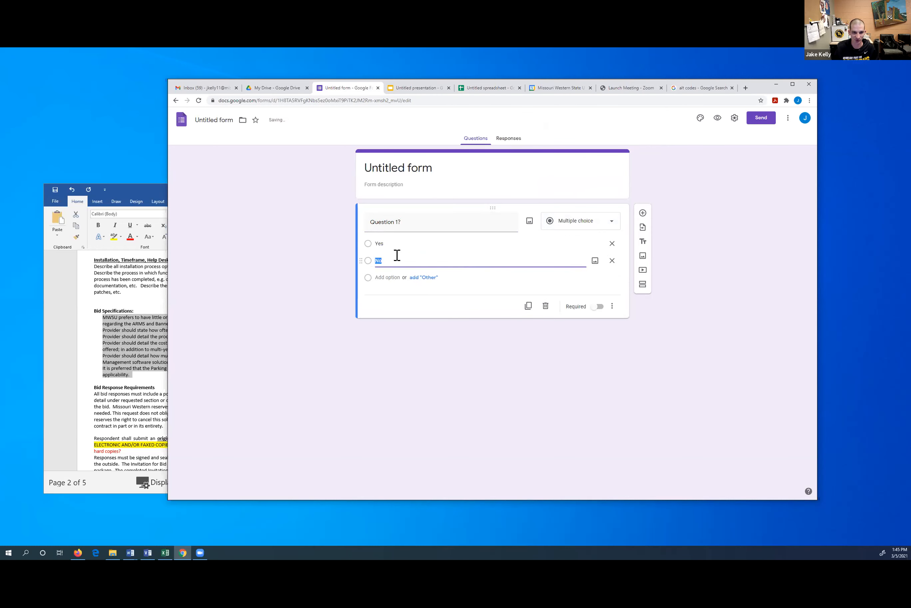
click(446, 329)
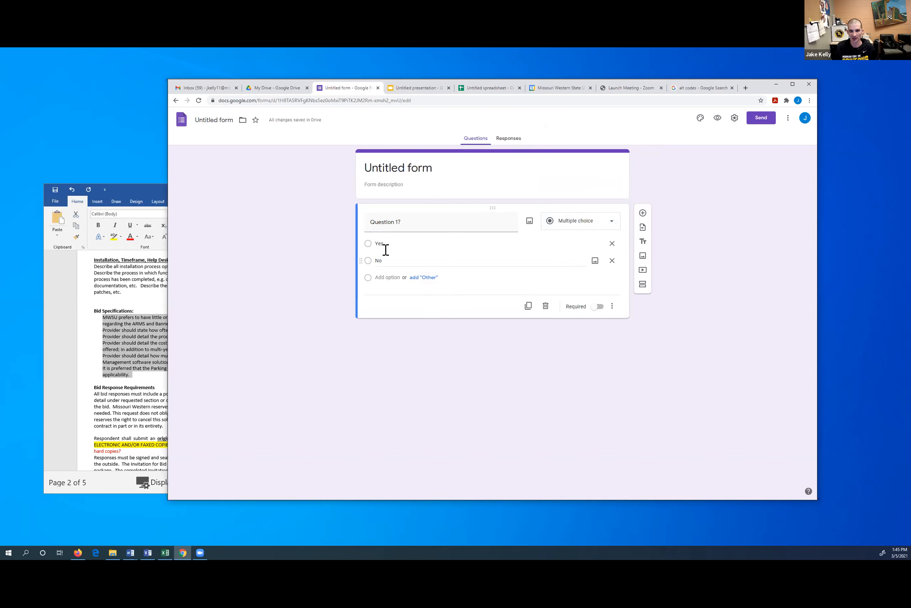
click(612, 306)
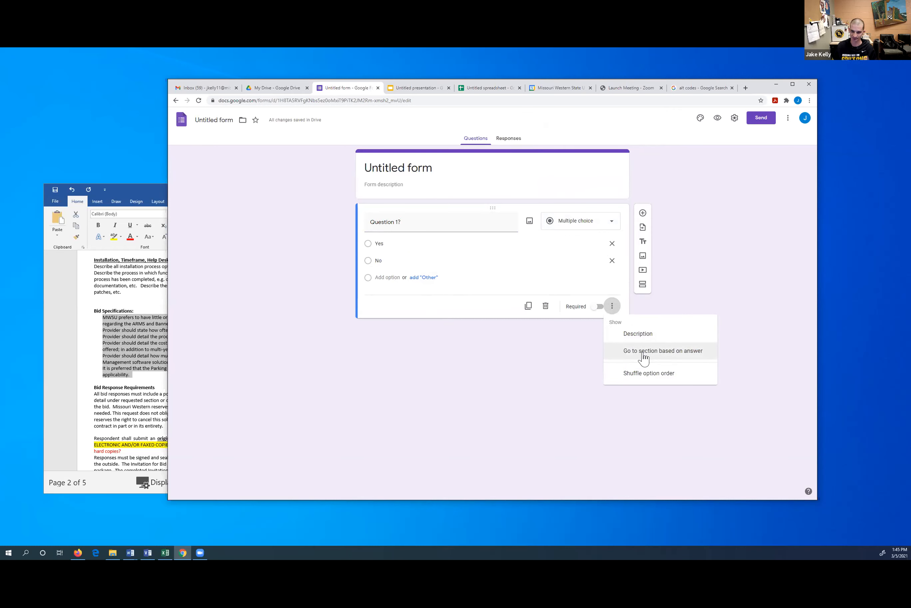
click(596, 360)
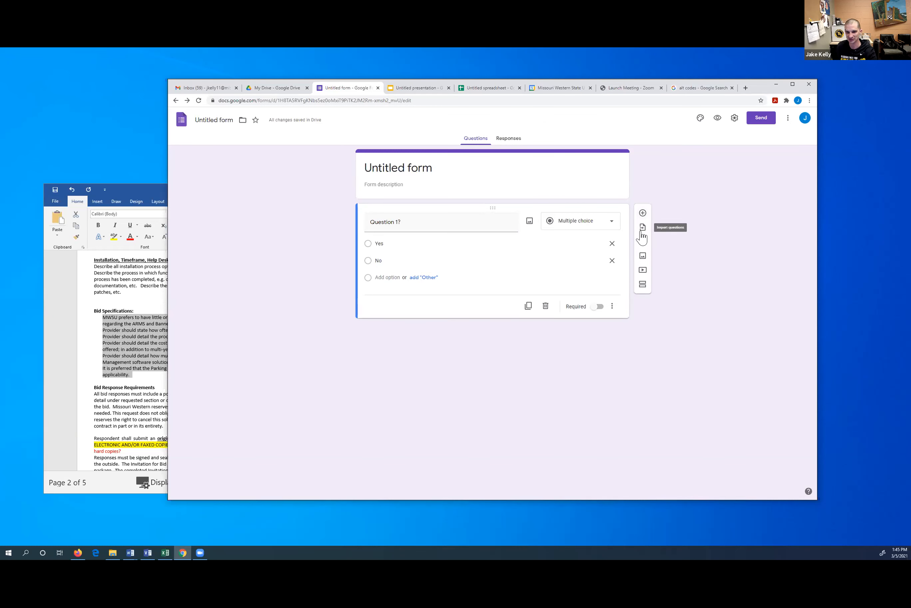
Add a question and two new sections, titling the sections Yes and No
click(643, 213)
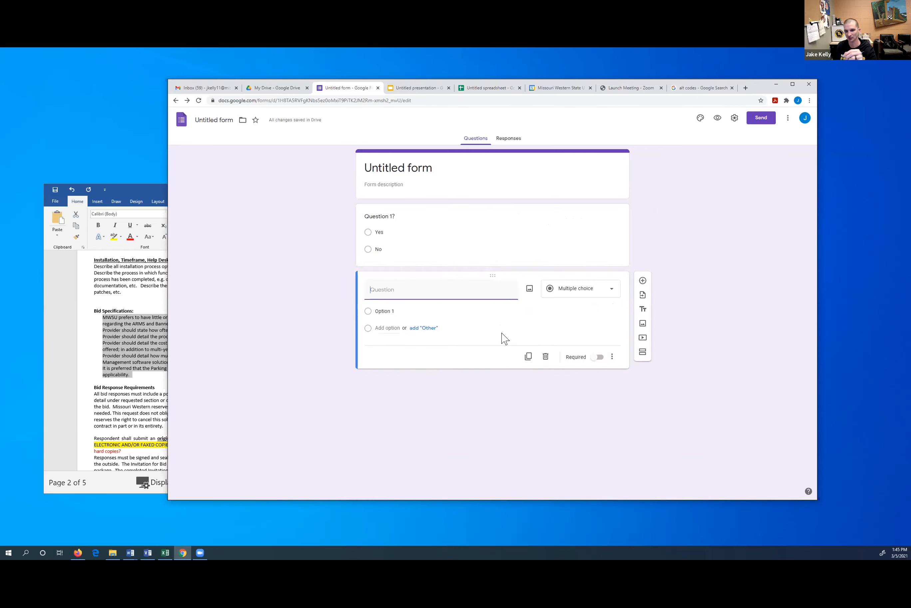
click(644, 352)
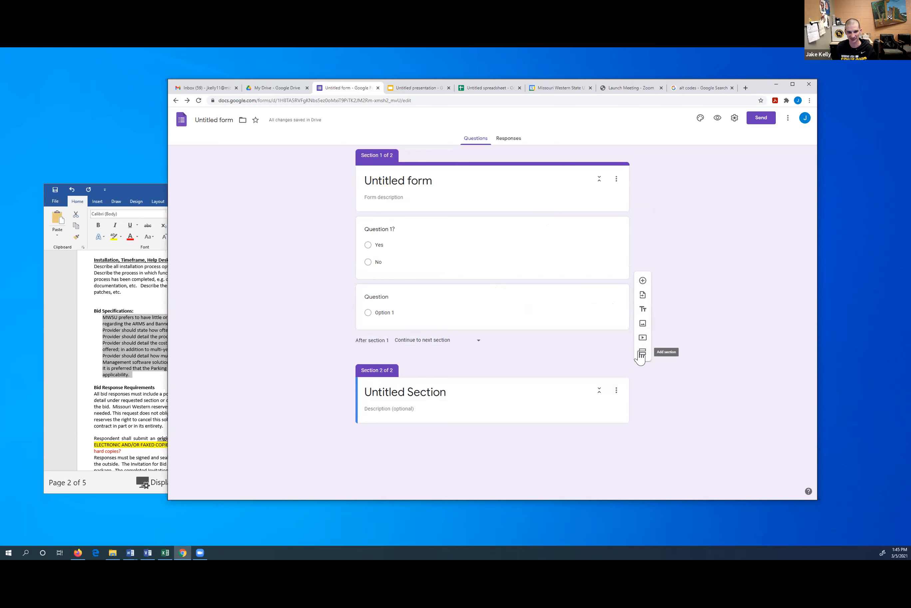
click(638, 352)
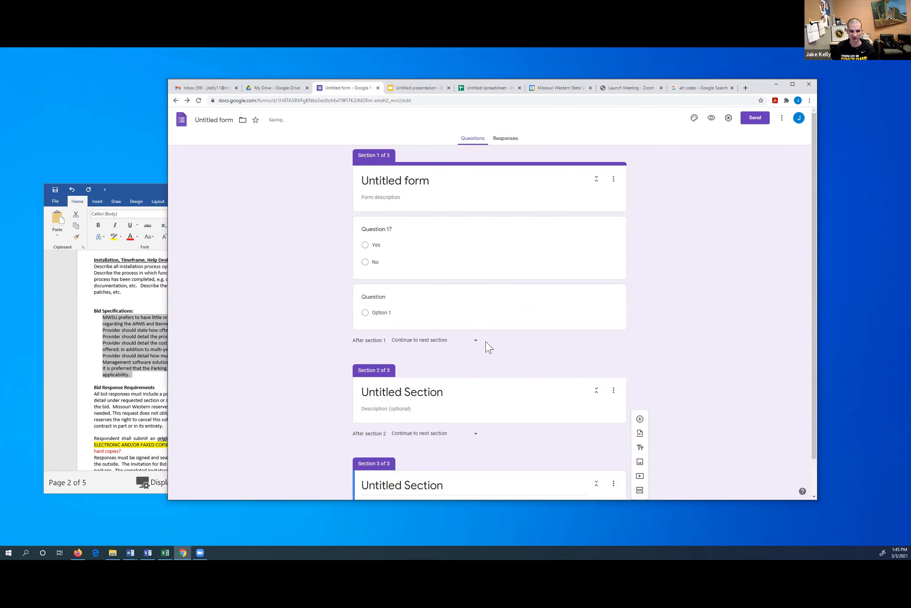
click(407, 353)
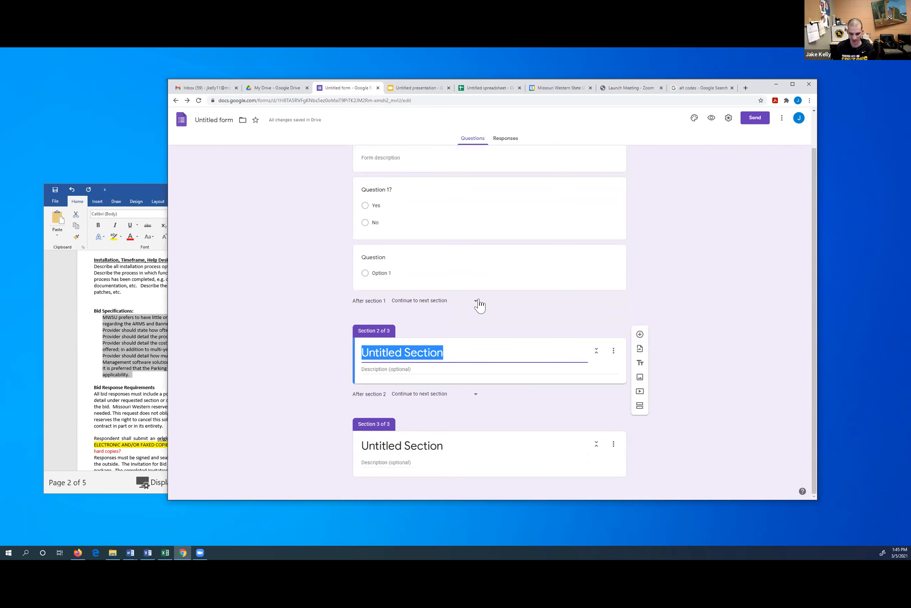
text(Yes)
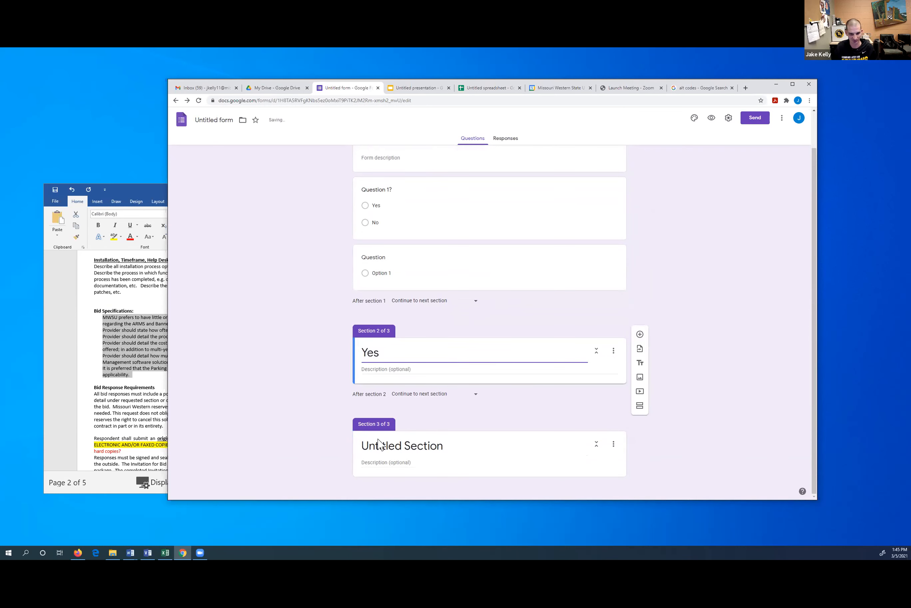
click(405, 443)
text(NO)
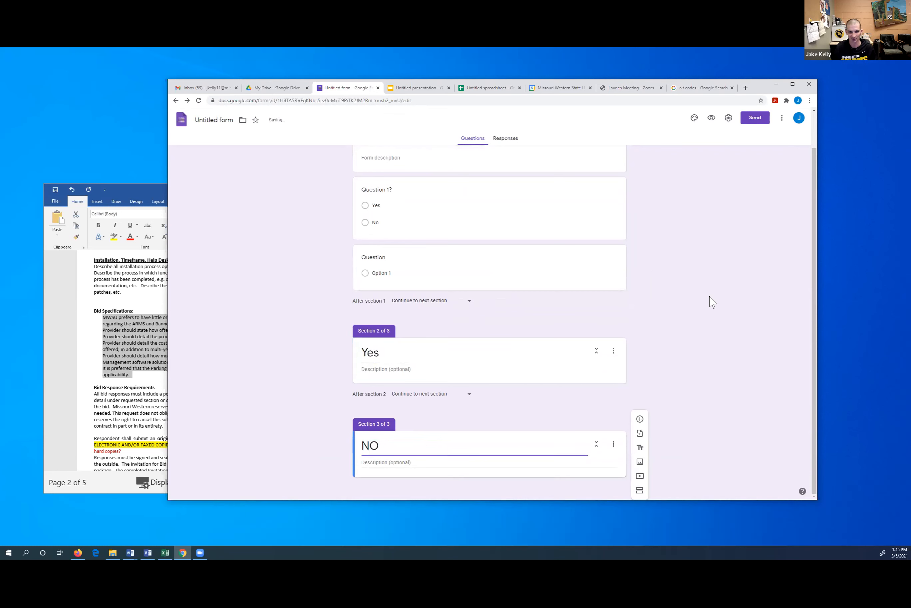
click(436, 443)
text(No)
click(689, 294)
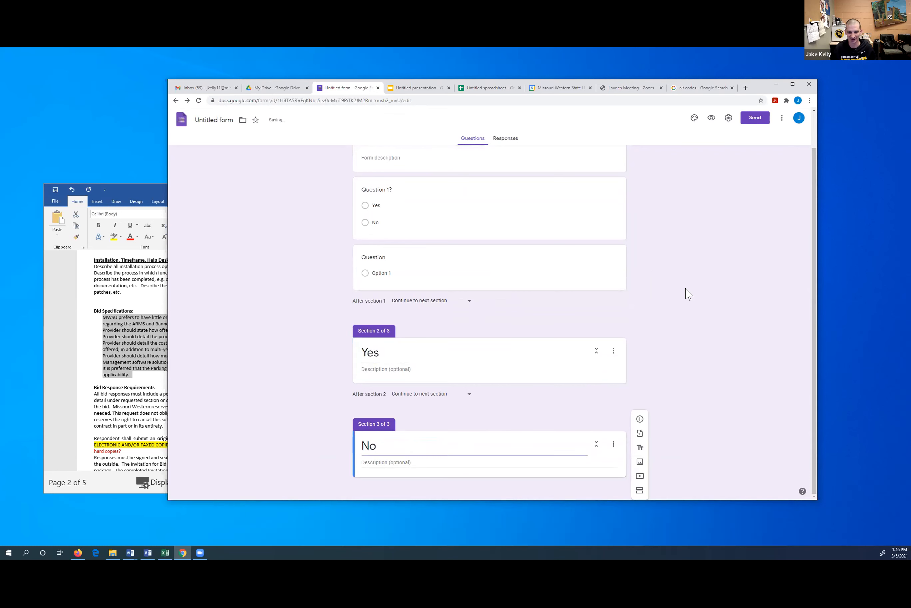
Turn on 'Go to section based on answer' for Question 1?
scroll(667, 297, up, 2)
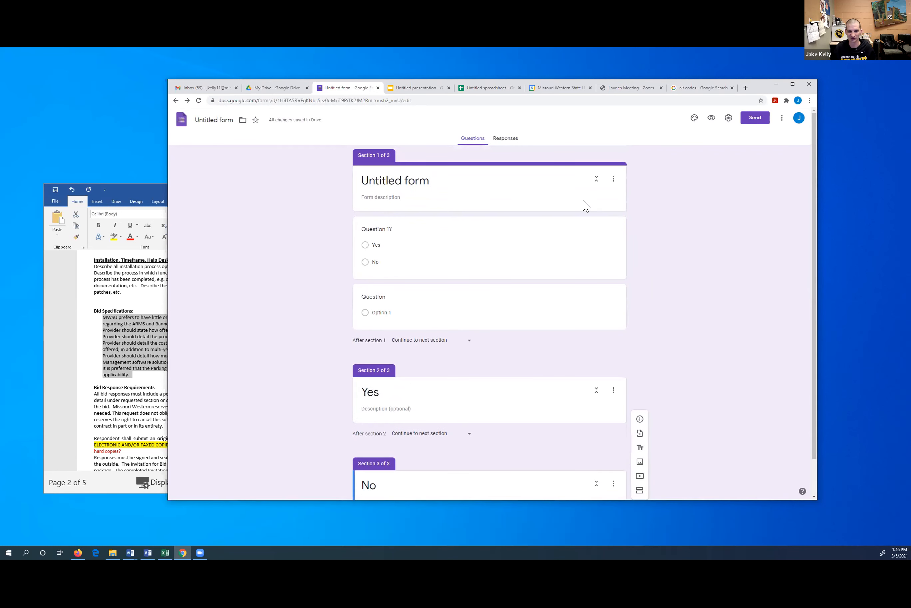
click(568, 247)
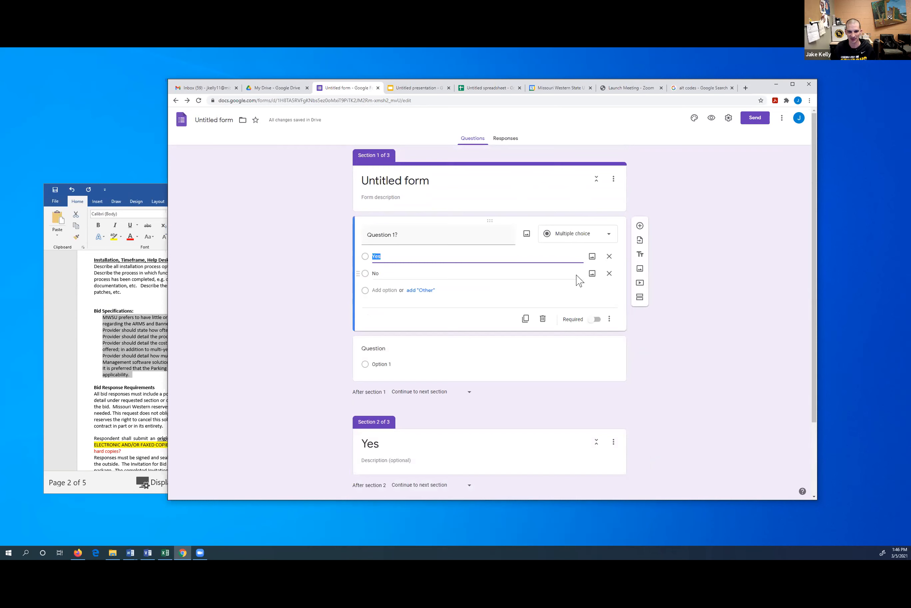
click(609, 319)
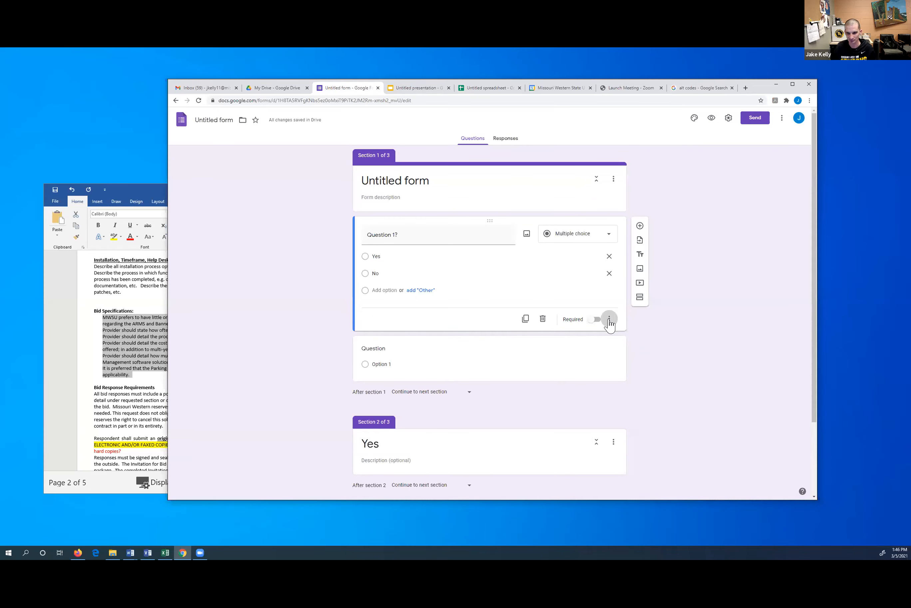
click(609, 319)
click(639, 371)
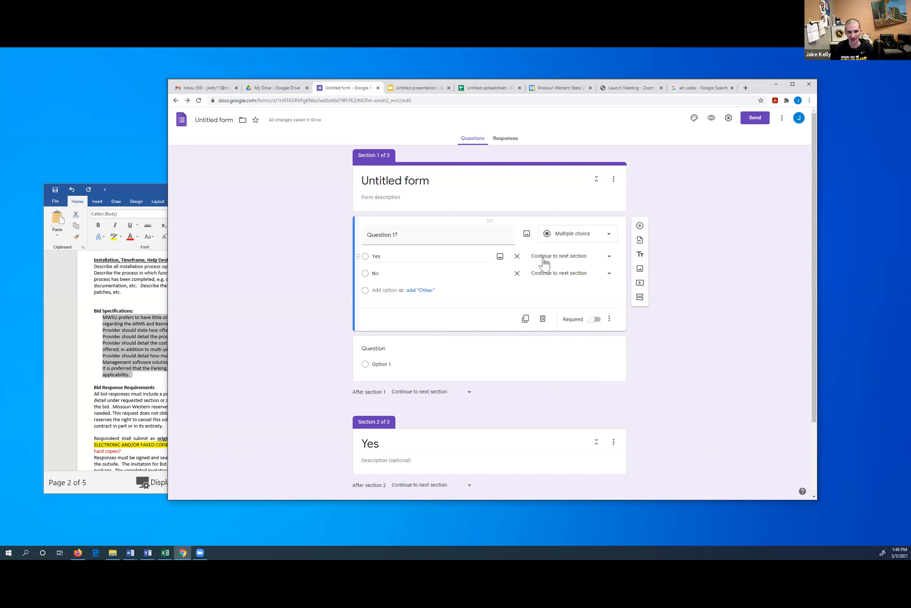
Route Yes to 'Go to section 2 (Yes)' and No to 'Go to section 3 (No)'
click(608, 259)
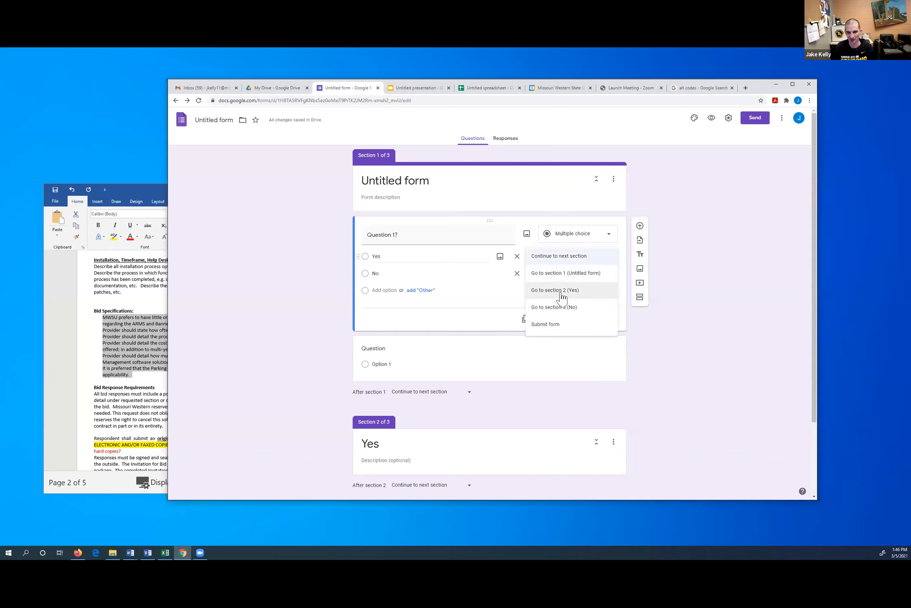
click(561, 292)
click(608, 274)
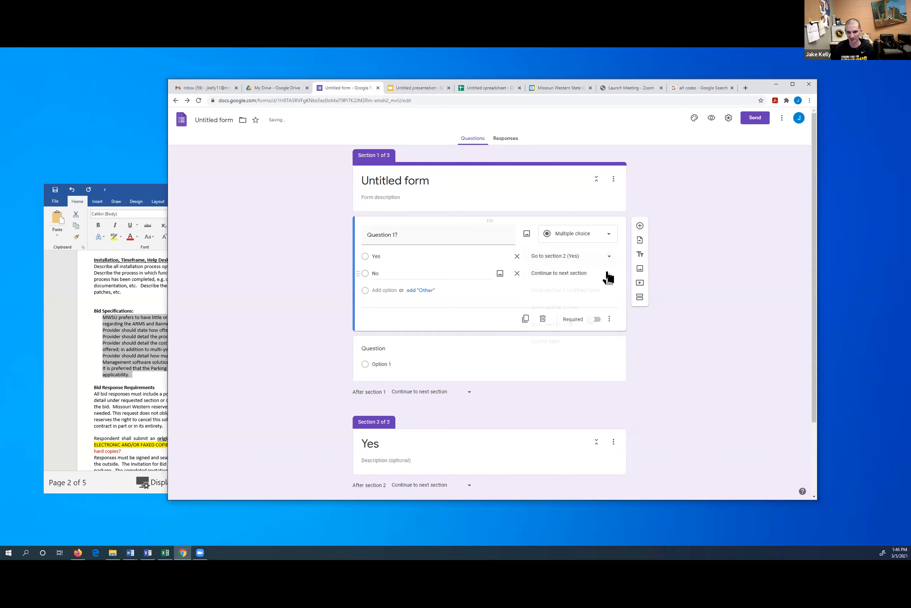
click(572, 326)
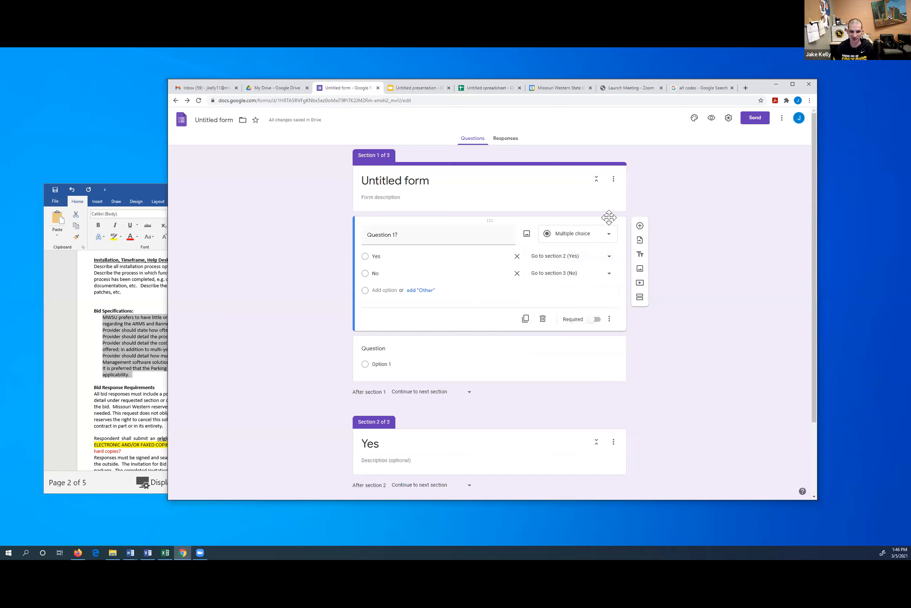
scroll(651, 282, down, 1)
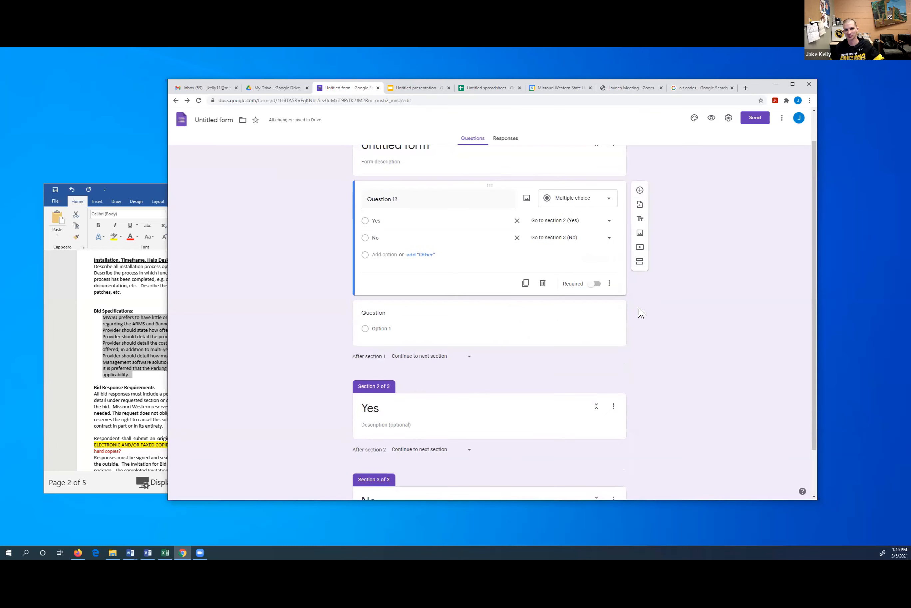
scroll(642, 313, down, 2)
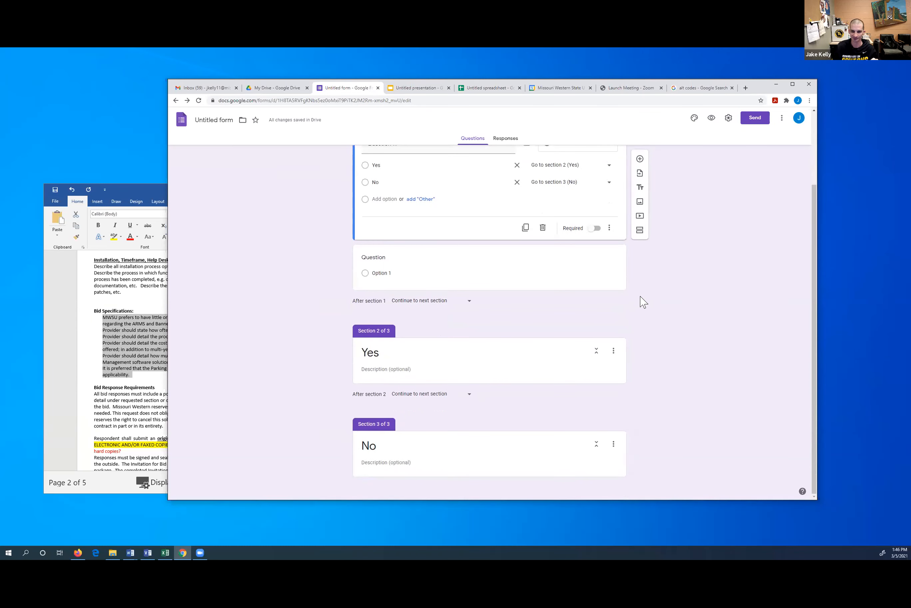
scroll(643, 301, up, 3)
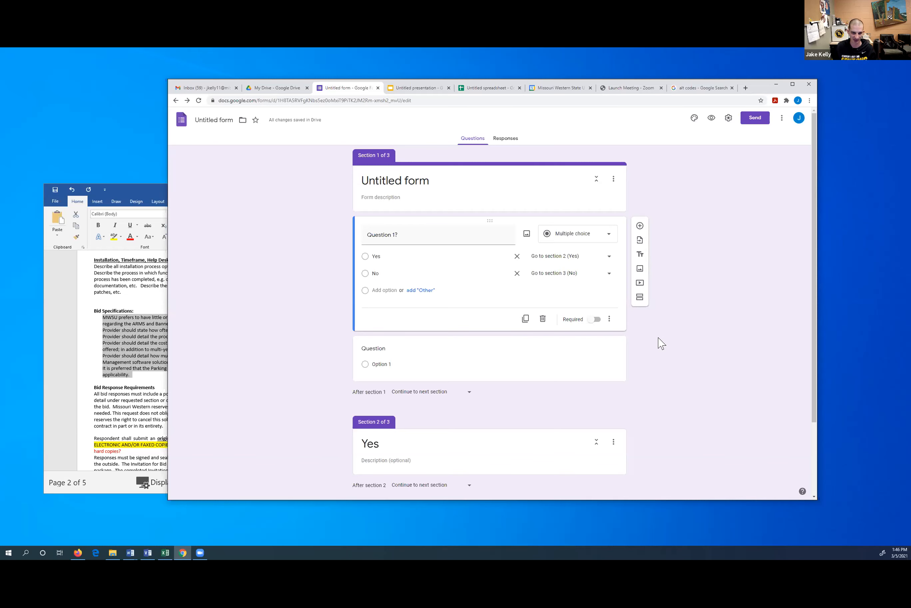
scroll(639, 348, down, 2)
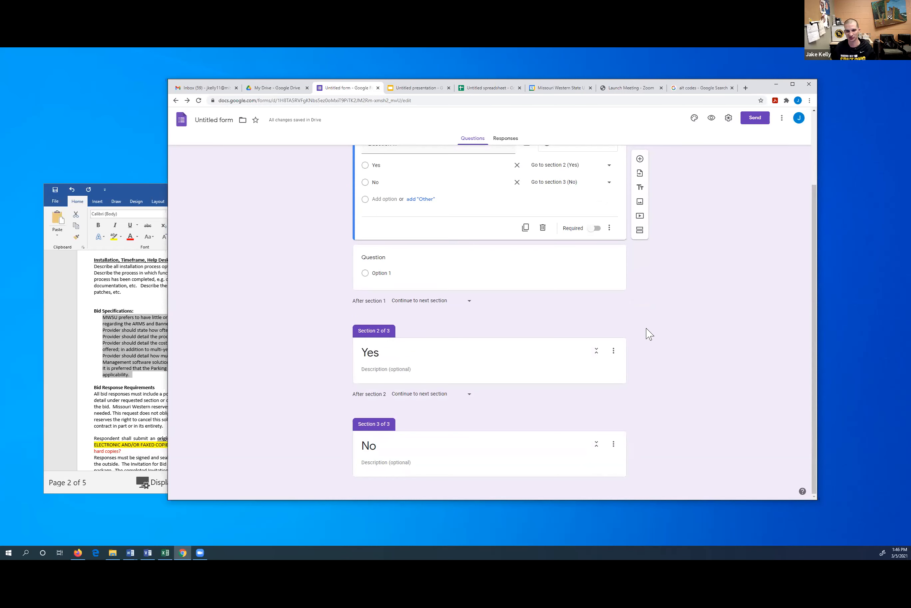
scroll(712, 305, up, 2)
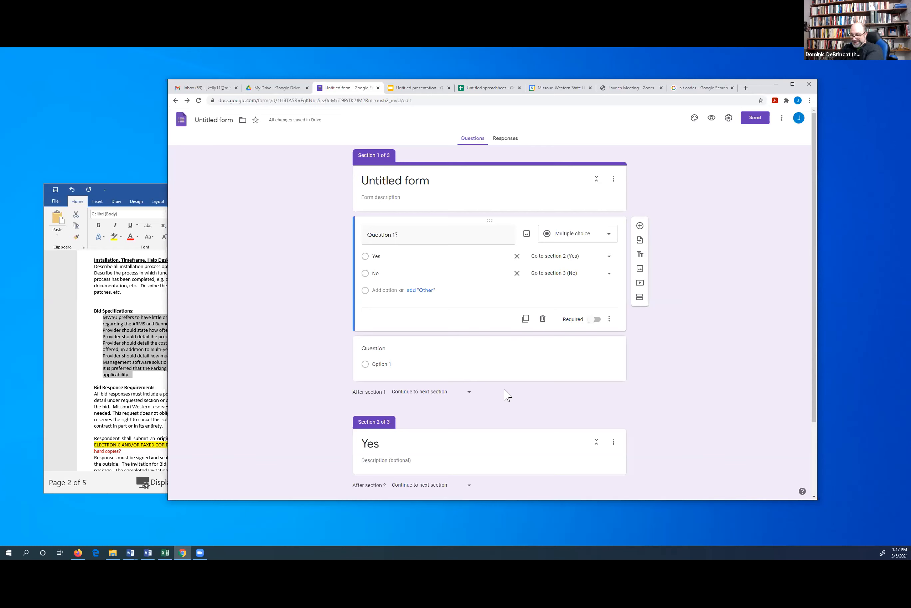
click(470, 397)
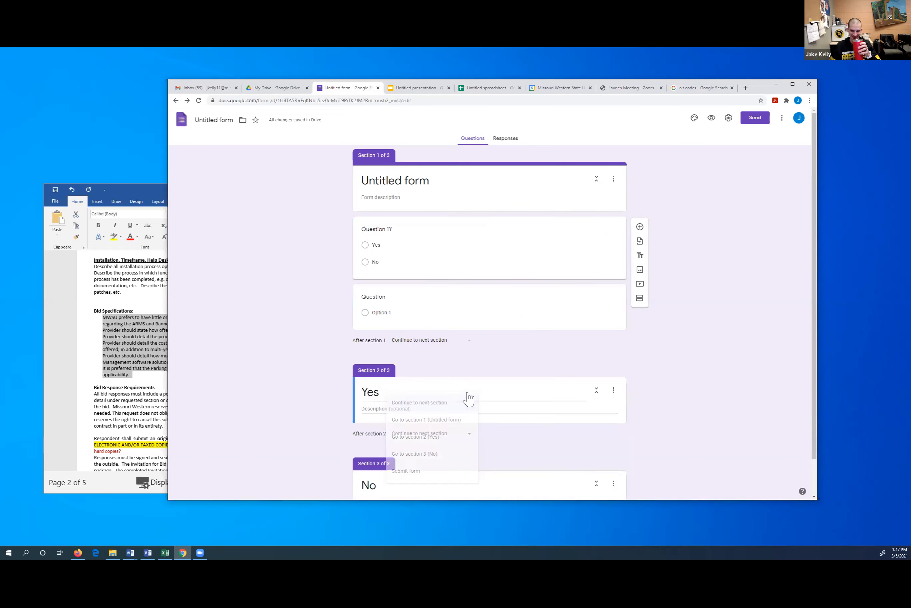
click(684, 319)
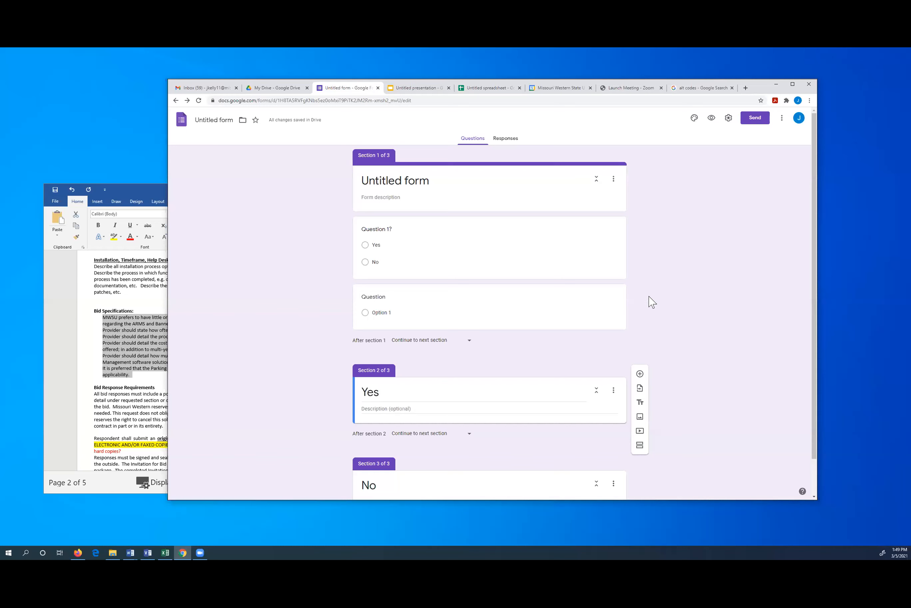
scroll(649, 304, down, 1)
scroll(654, 329, up, 1)
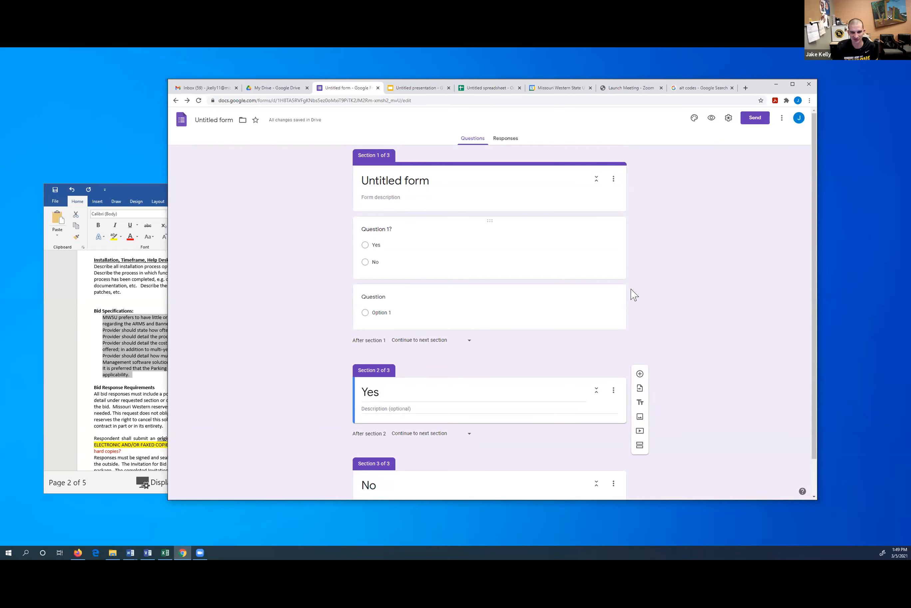
scroll(655, 303, down, 1)
scroll(661, 299, up, 1)
click(614, 180)
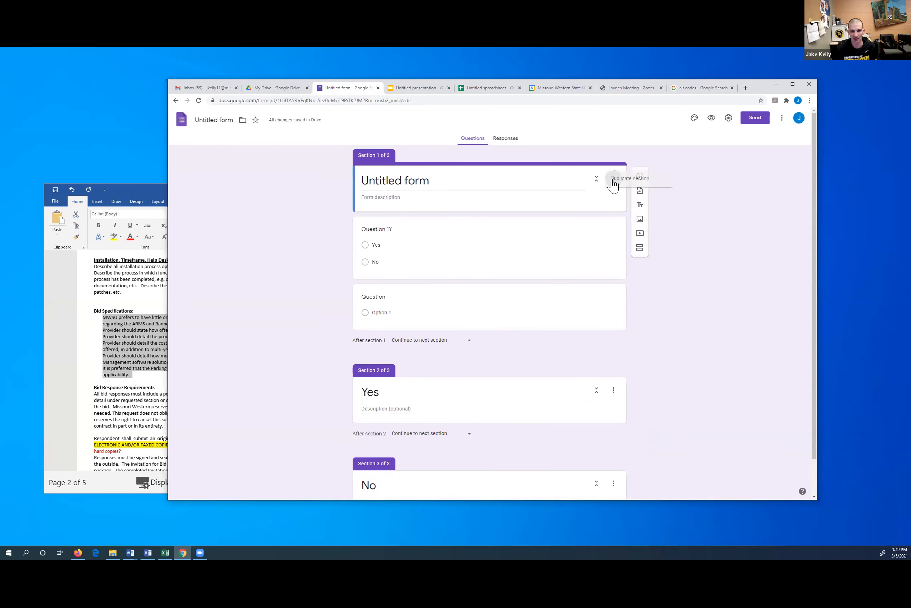
click(732, 198)
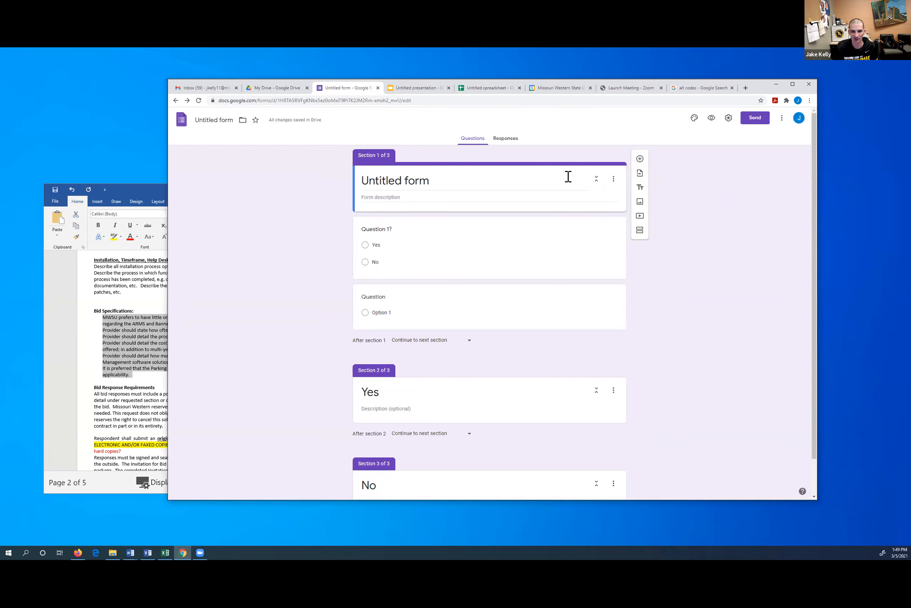
click(782, 118)
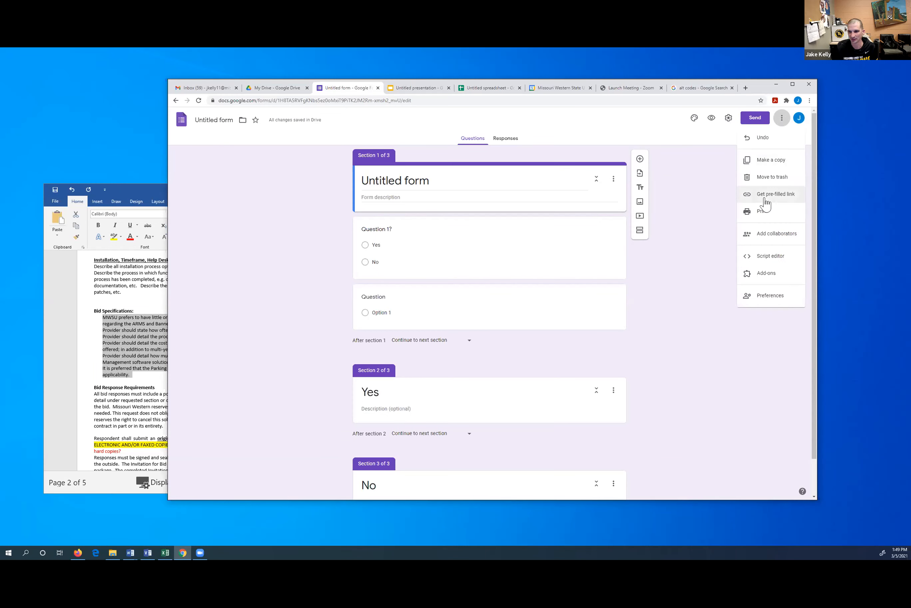
click(708, 245)
click(526, 258)
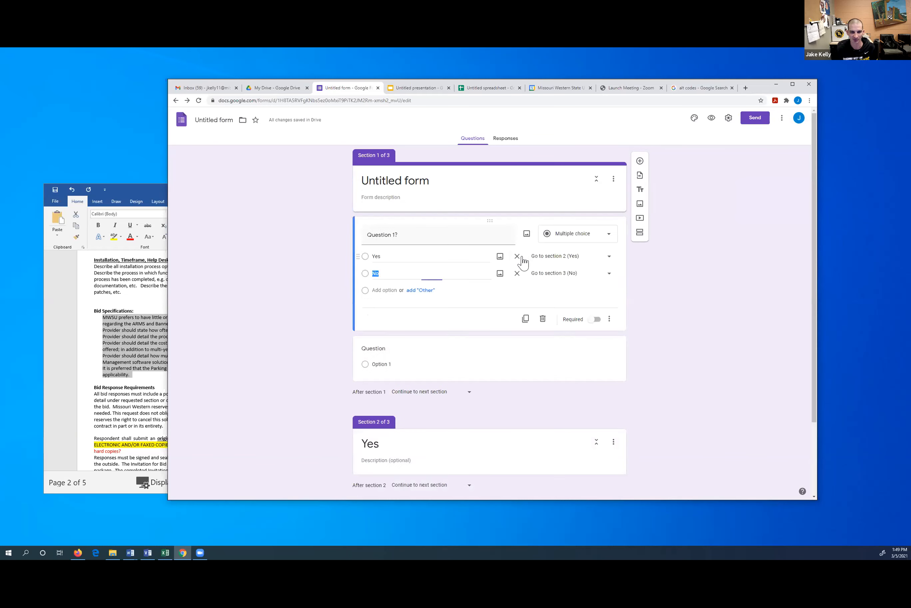
click(610, 321)
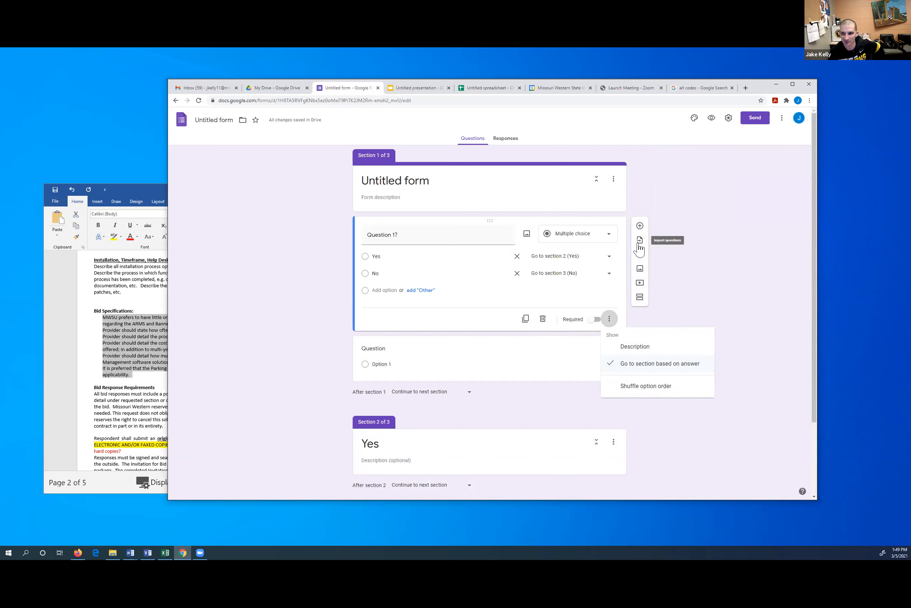
click(717, 145)
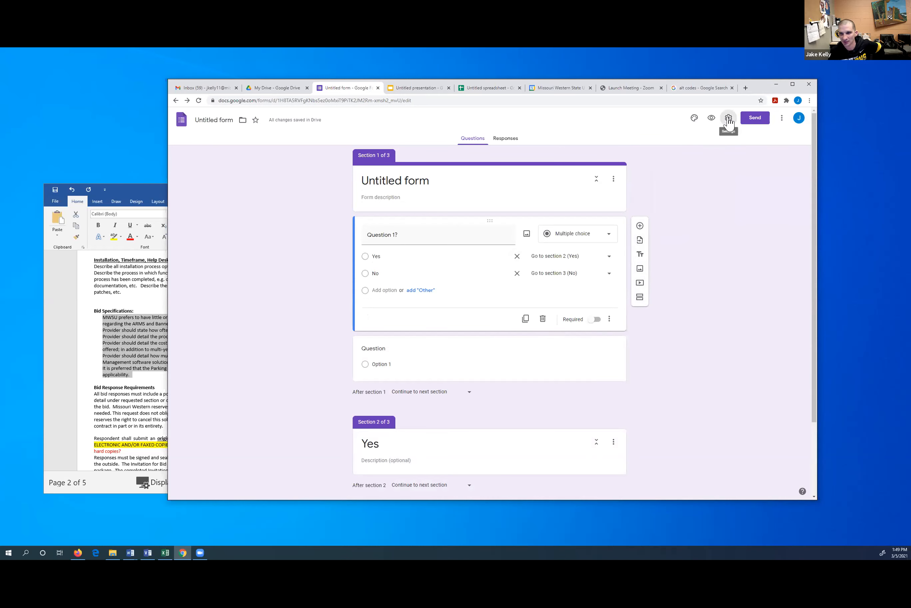
Switch on 'Make this a quiz' in the Quizzes settings
click(728, 117)
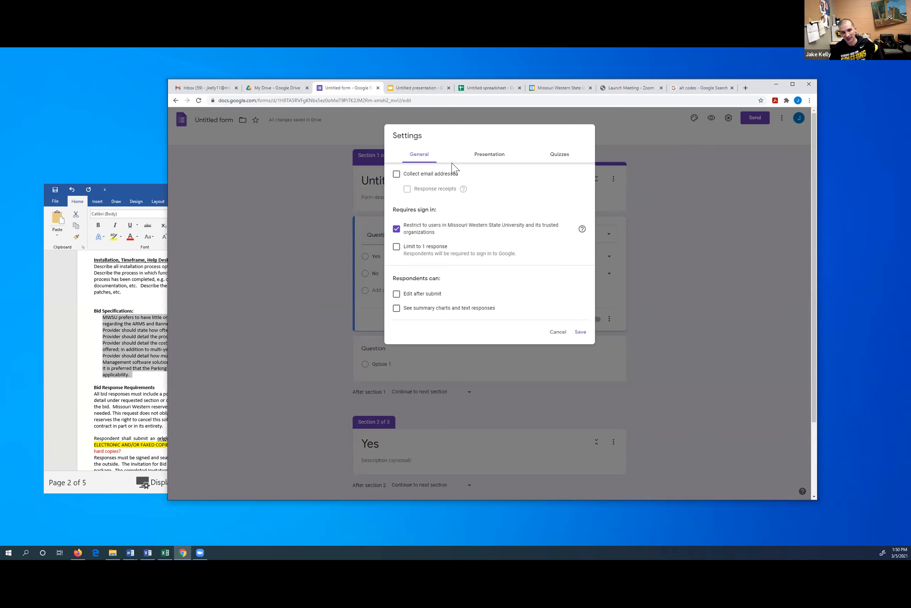
click(553, 157)
click(403, 177)
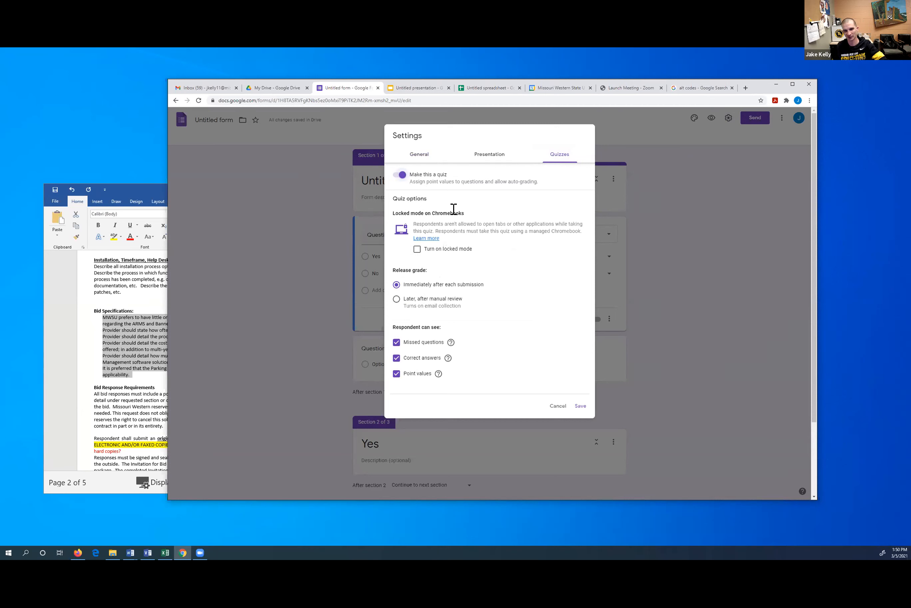
drag(392, 215, 490, 258)
click(491, 257)
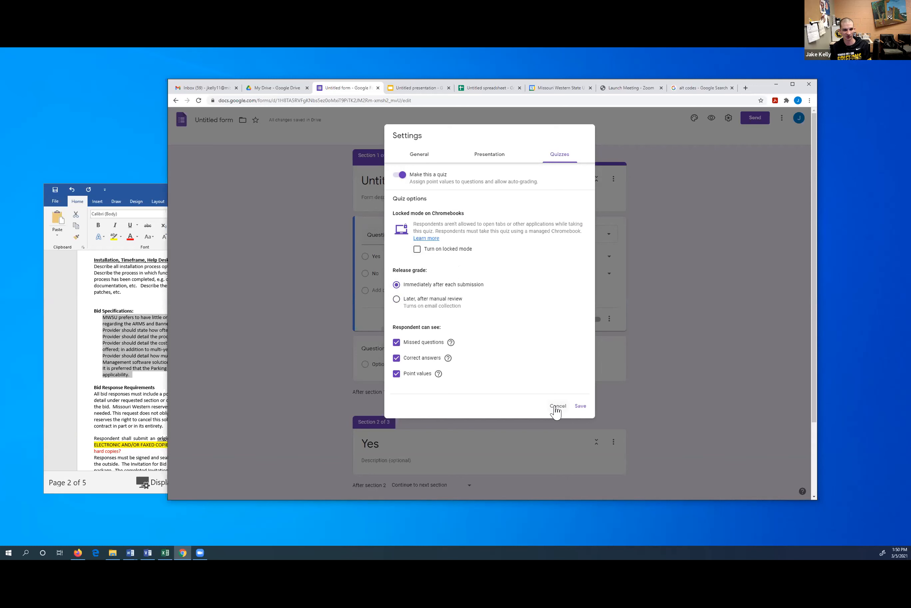
Tick Show progress bar and Shuffle question order, then Cancel settings to discard them
click(496, 157)
click(428, 175)
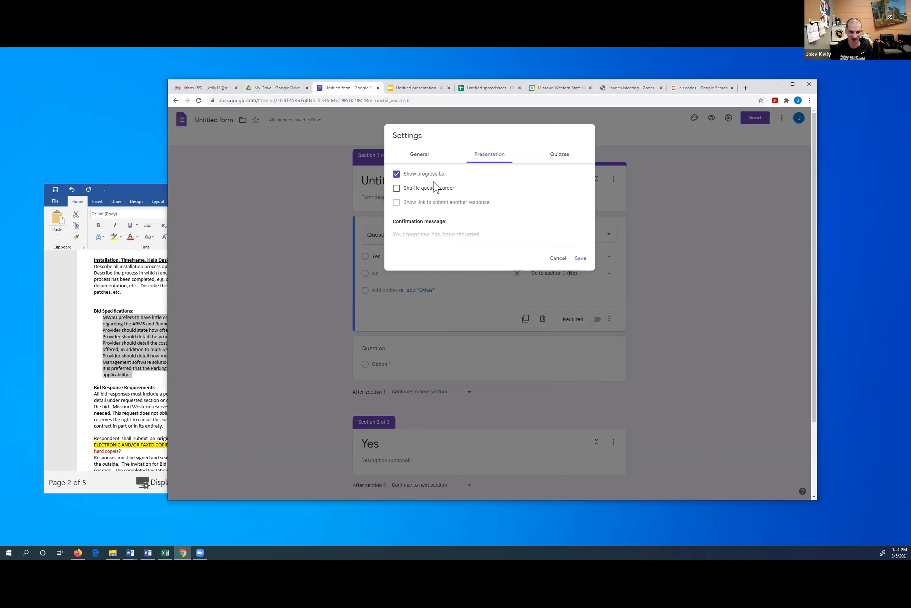
click(420, 190)
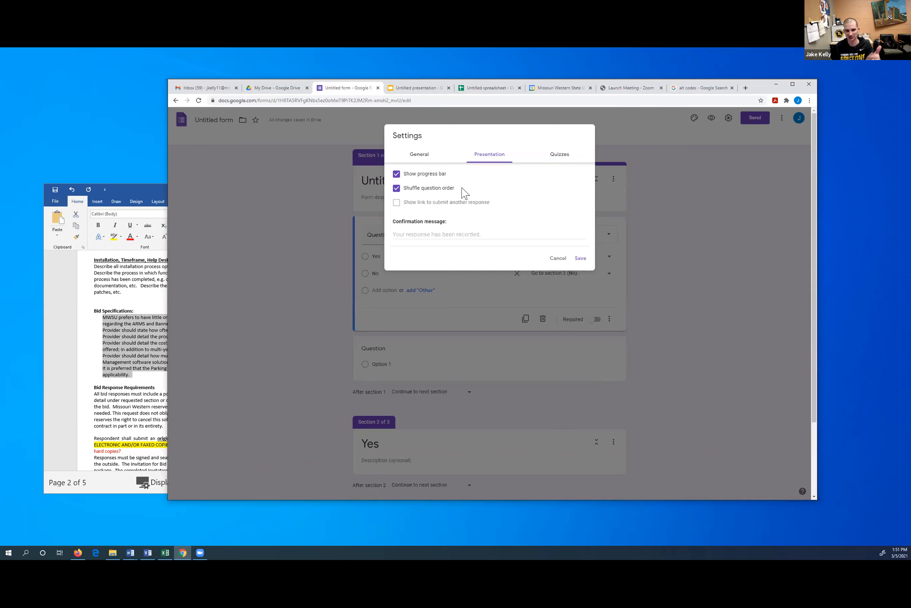
click(419, 154)
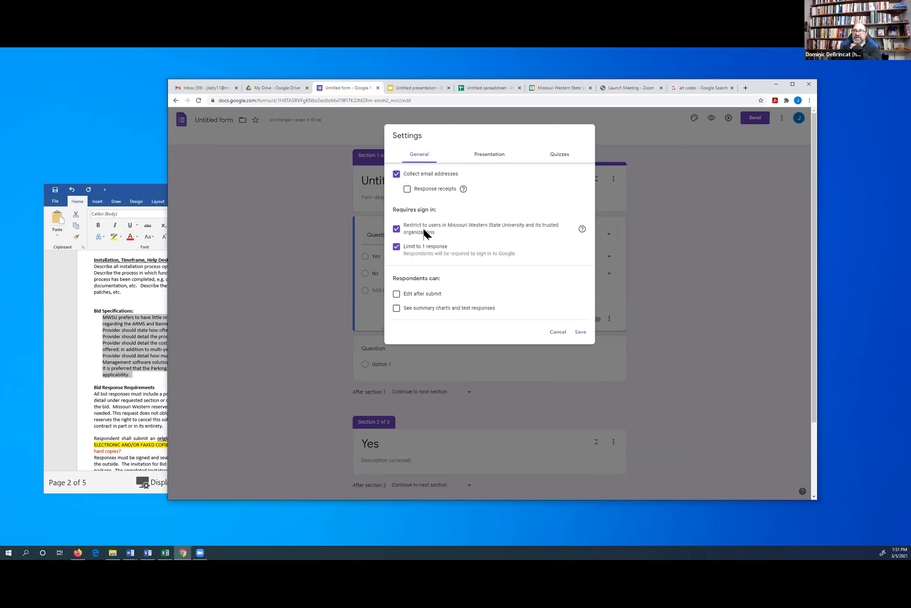
click(557, 333)
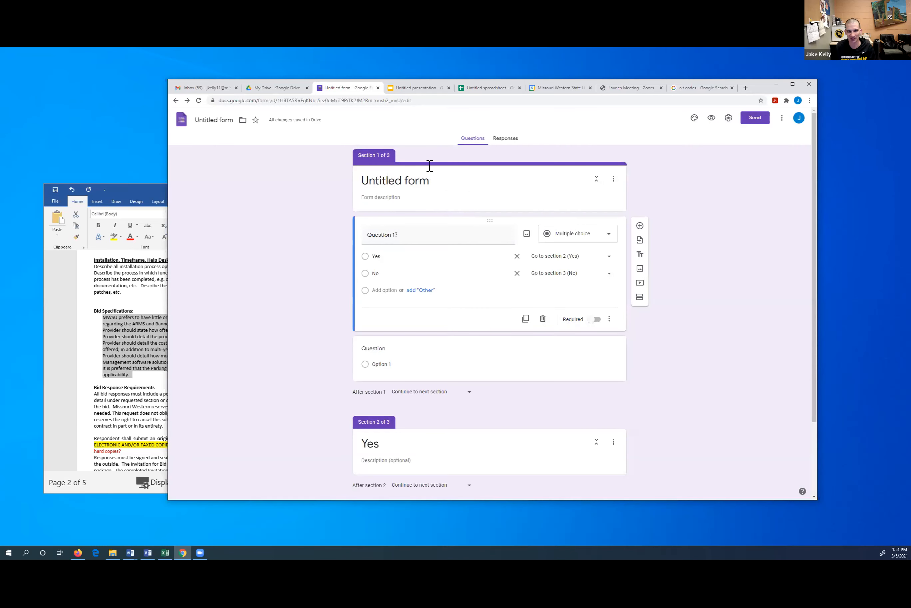
click(506, 139)
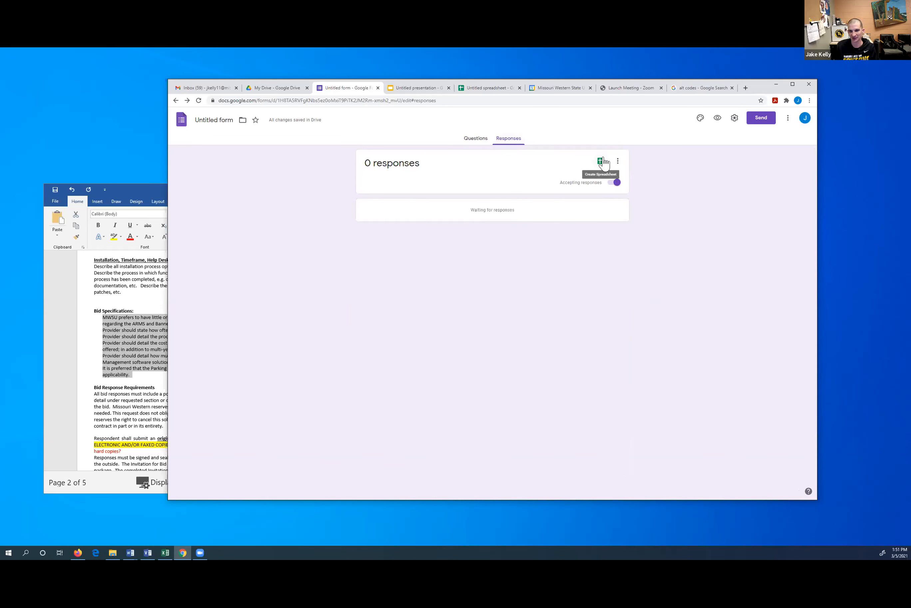
click(601, 162)
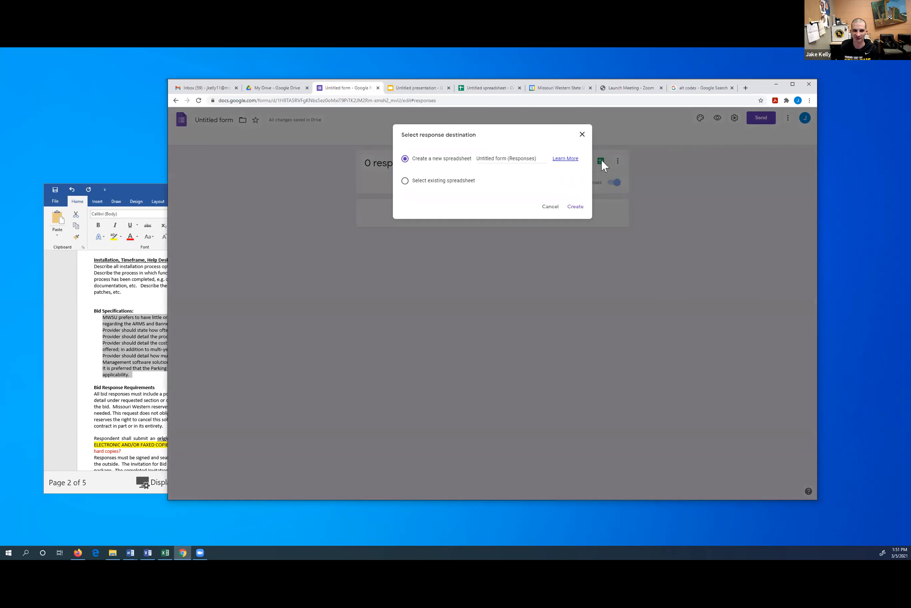
drag(539, 157, 473, 161)
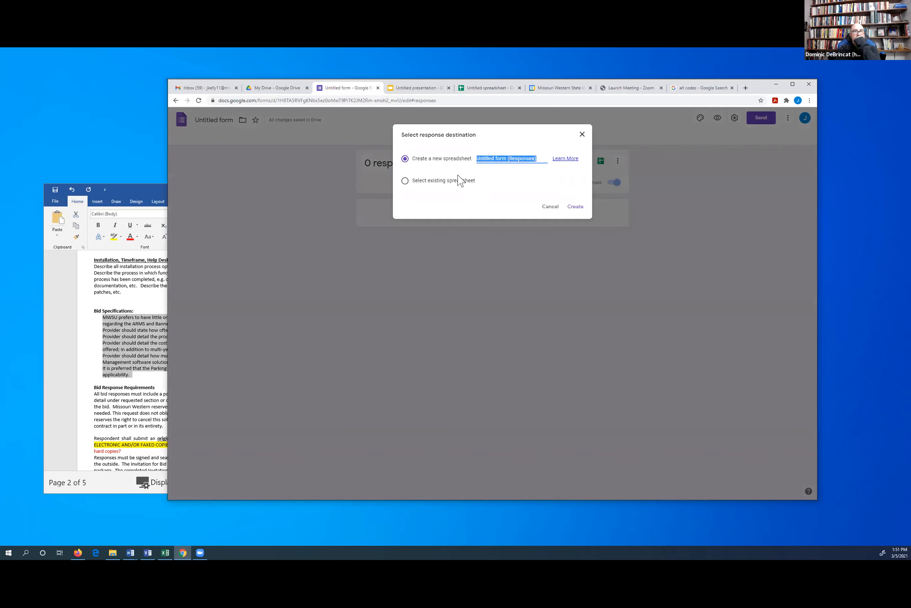
click(549, 209)
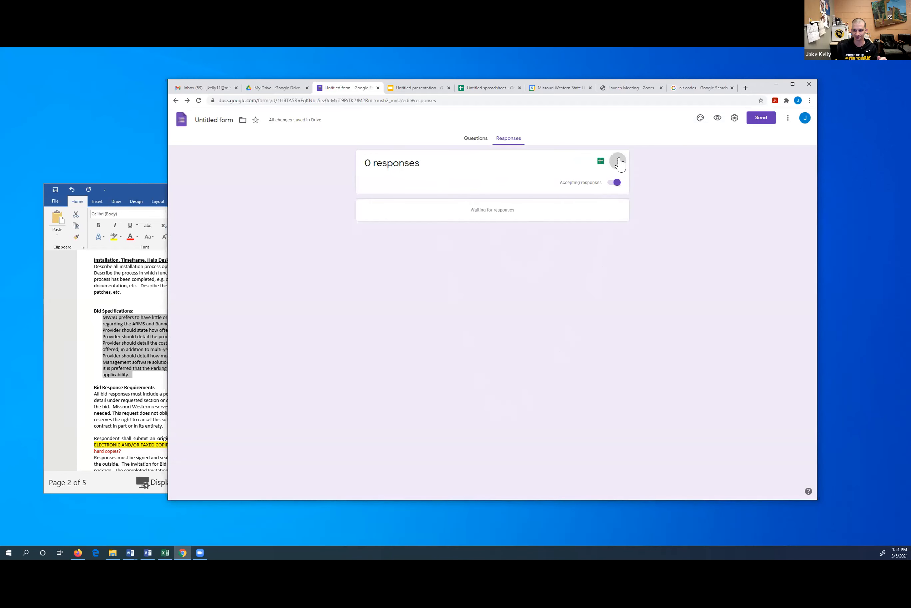
click(618, 161)
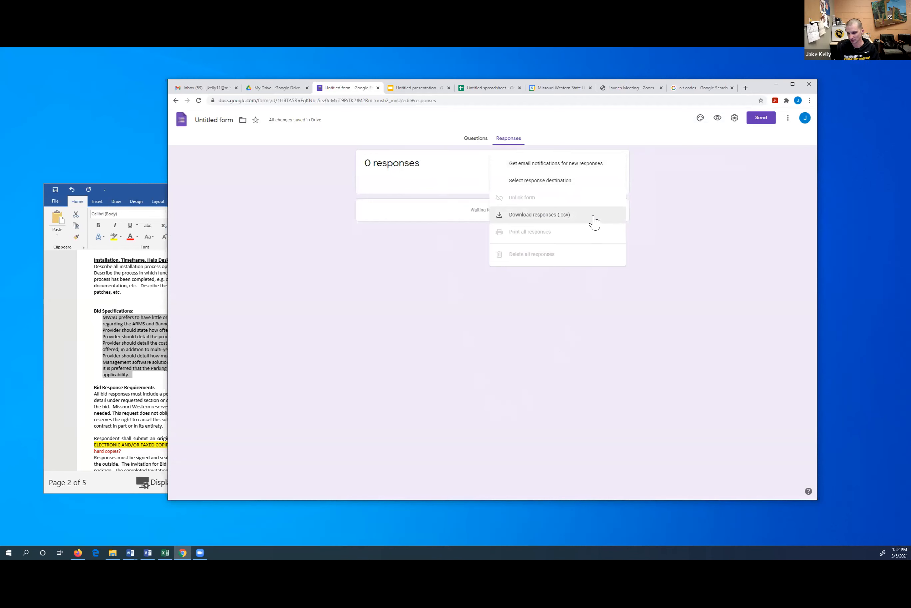
click(677, 193)
click(469, 141)
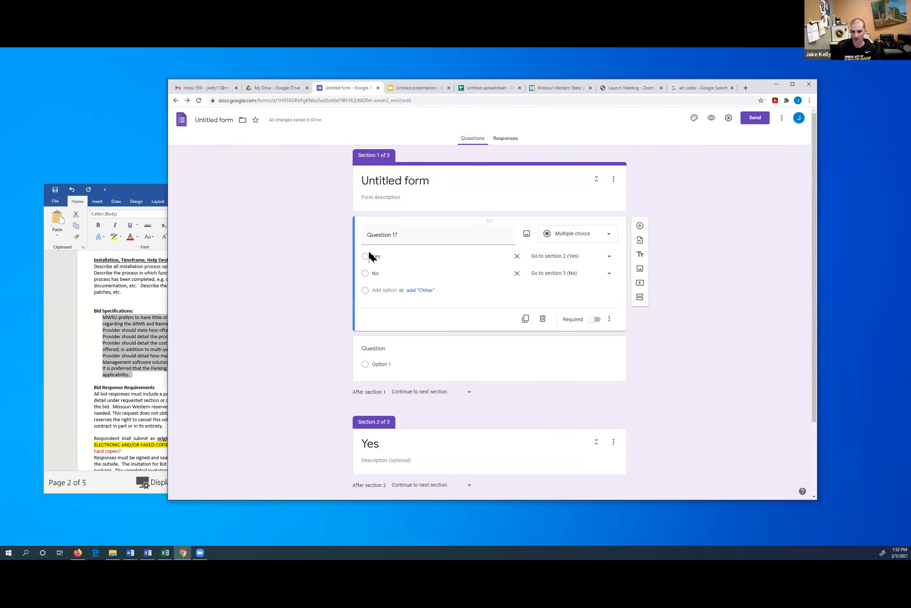
scroll(394, 271, down, 3)
scroll(334, 271, up, 3)
click(593, 324)
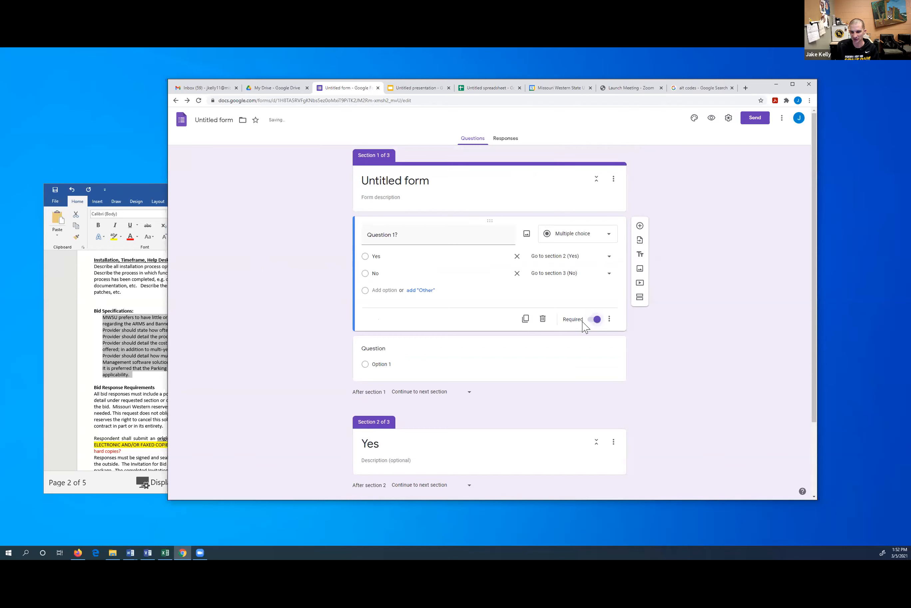
click(595, 319)
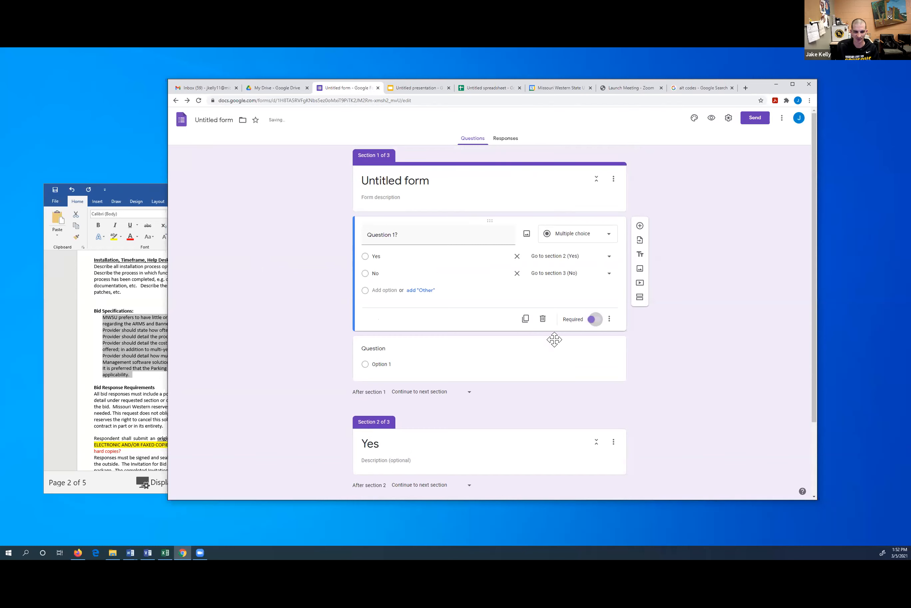
click(610, 319)
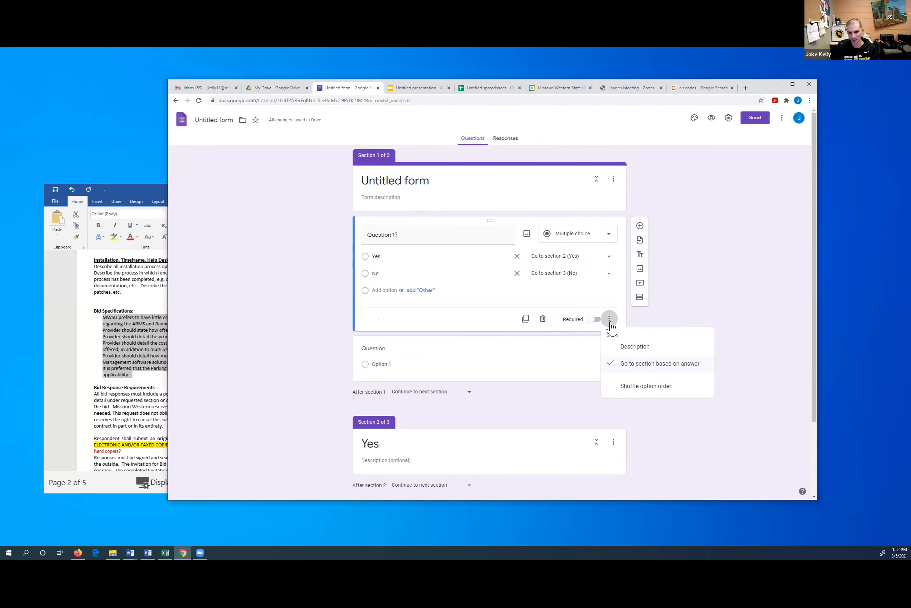
click(653, 391)
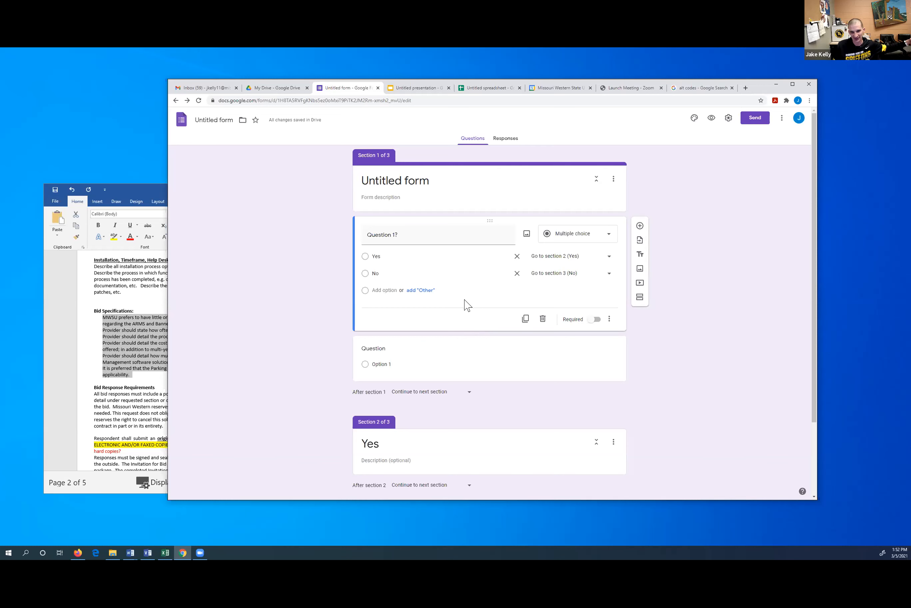
click(609, 319)
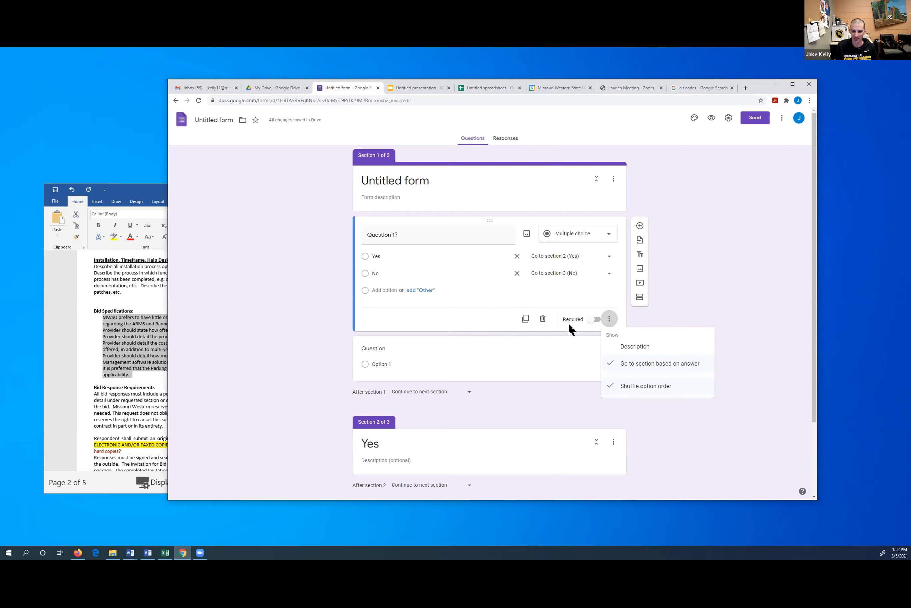
click(654, 389)
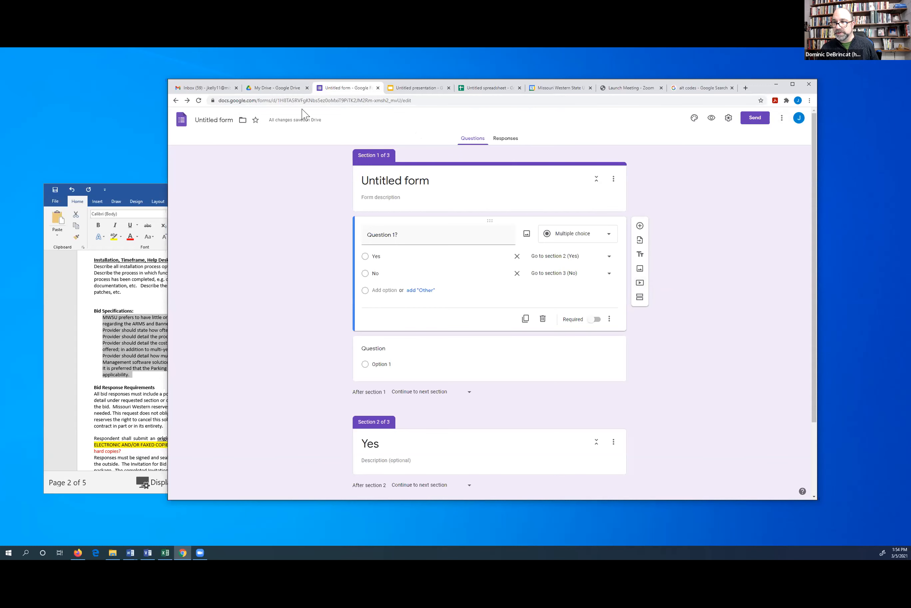
Switch to the My Drive browser tab
click(277, 91)
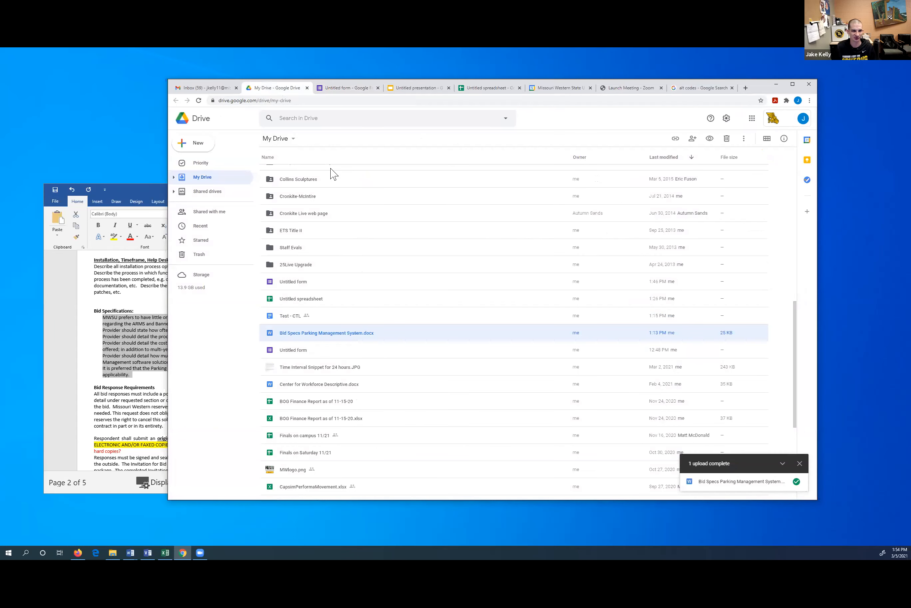
Close the Untitled form and Untitled presentation tabs, then launch Google Docs
click(358, 89)
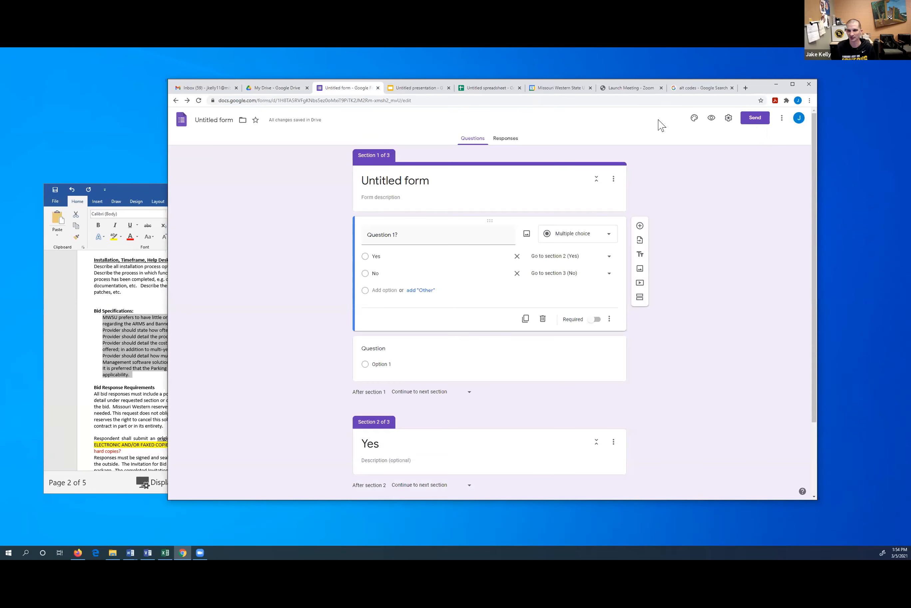
click(378, 89)
click(378, 89)
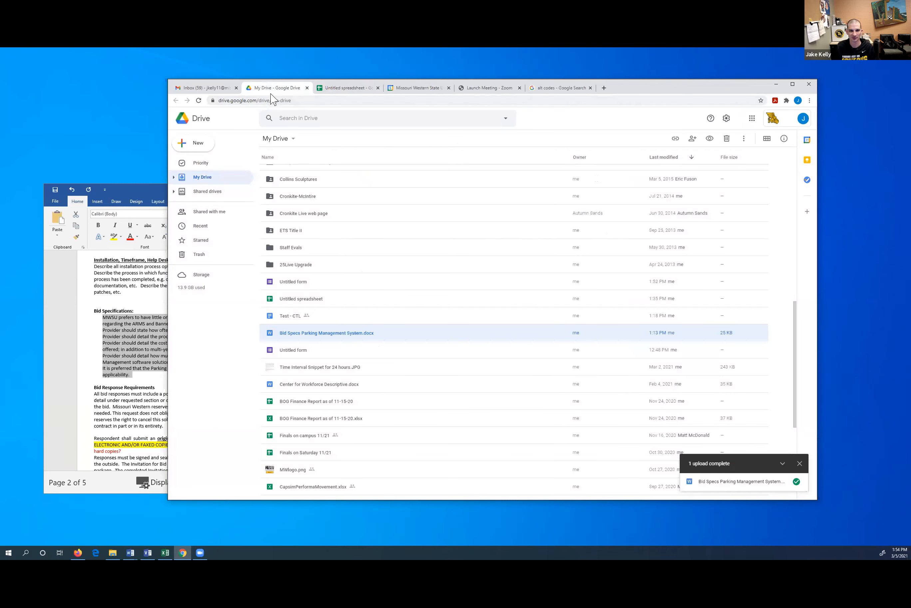
click(752, 118)
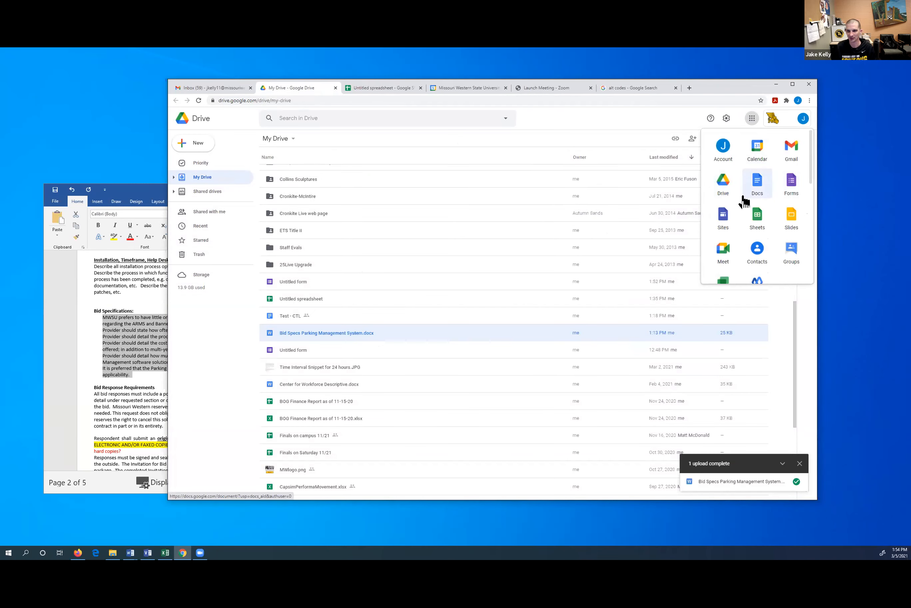
click(757, 187)
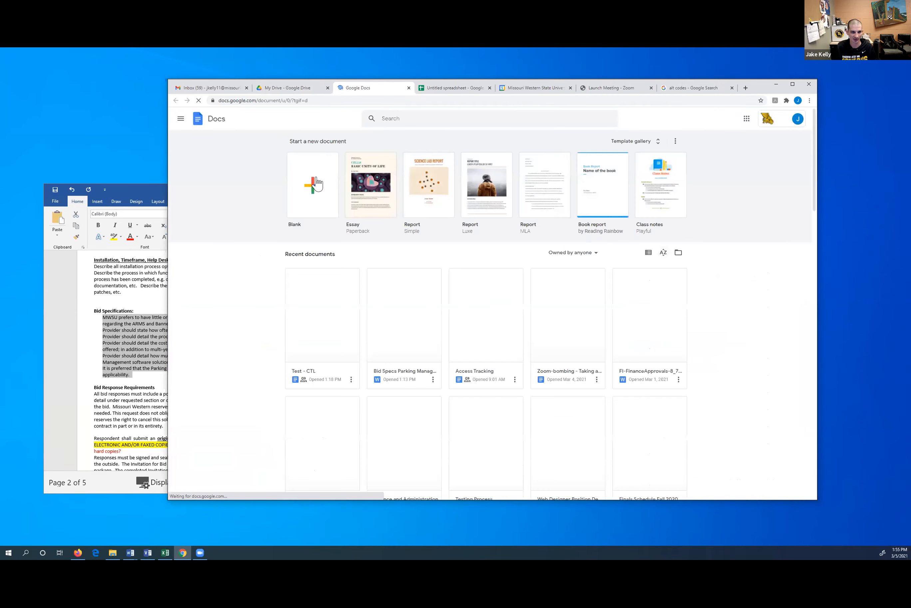
Create a Blank Google Doc and browse its File menu options
click(313, 184)
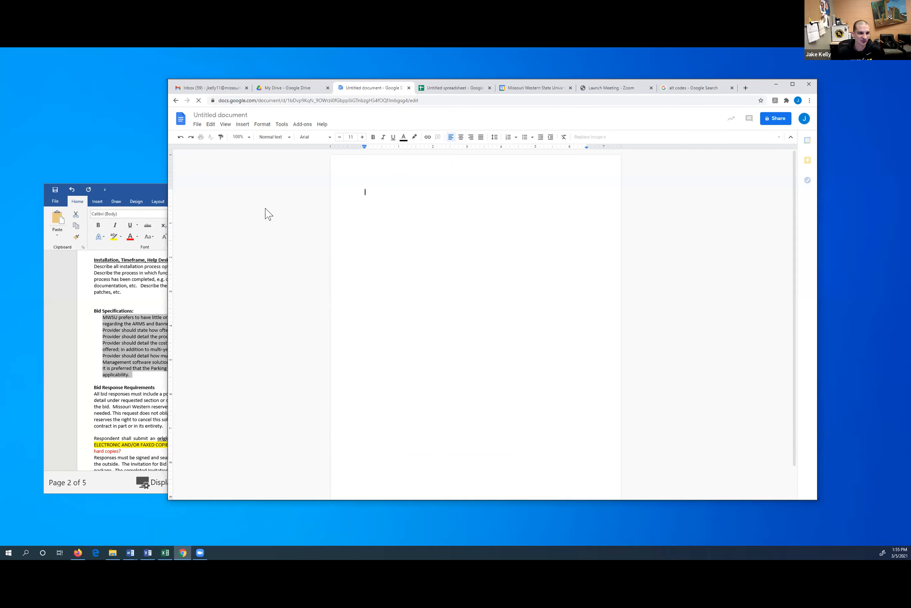
click(197, 124)
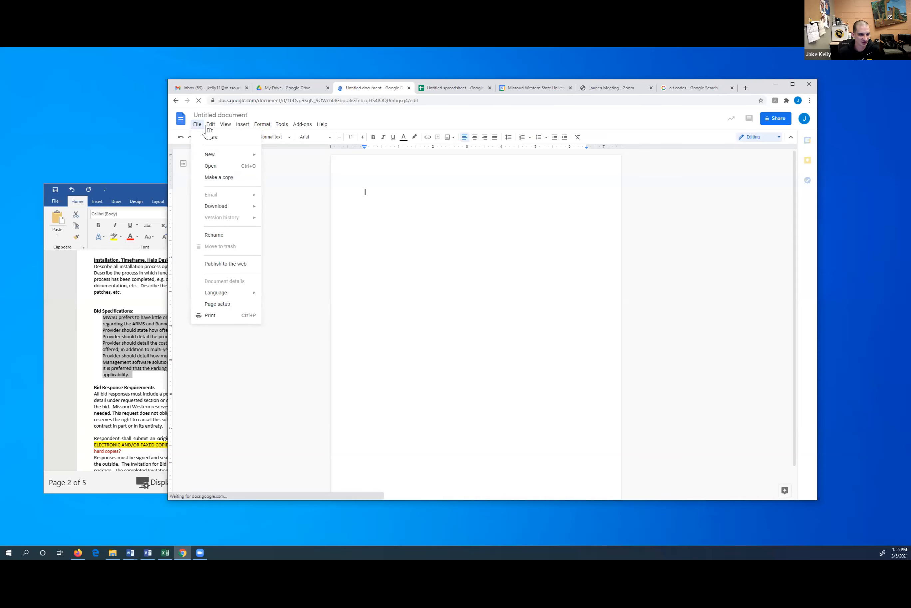
mouse_move(208, 129)
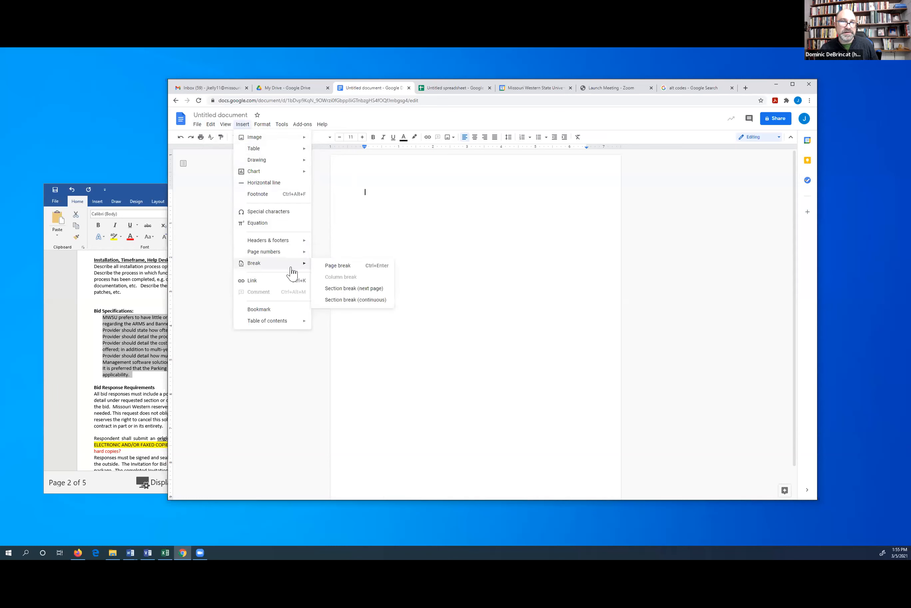
mouse_move(294, 325)
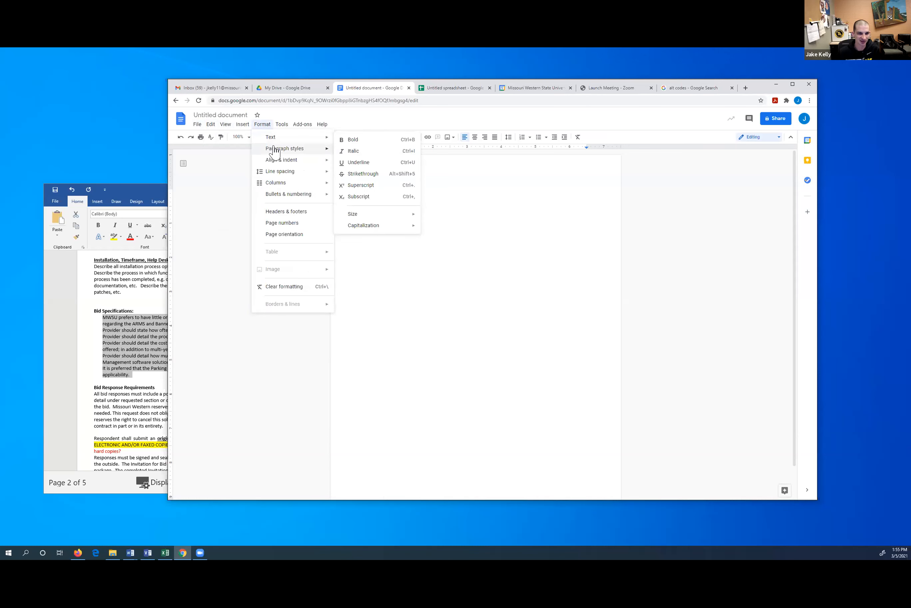
mouse_move(277, 164)
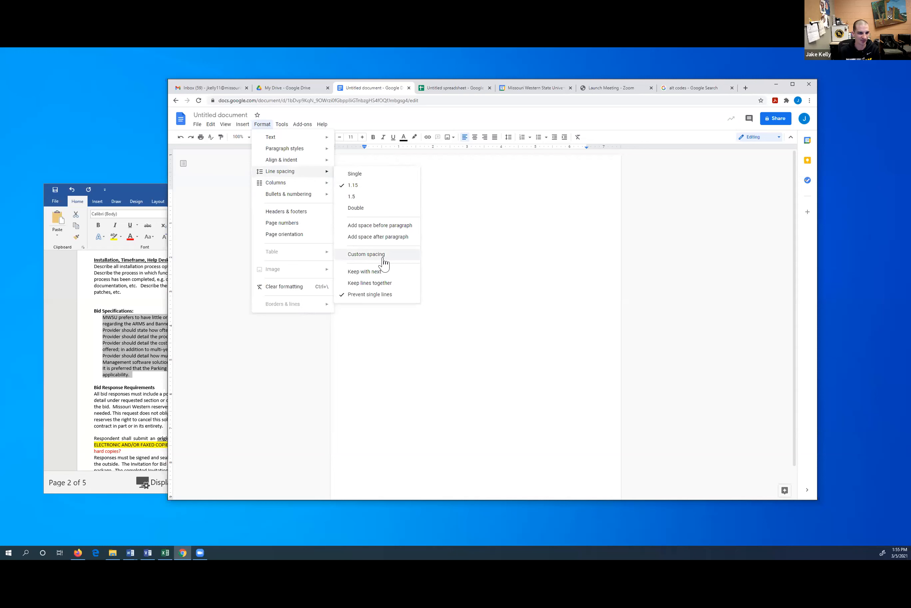
mouse_move(304, 199)
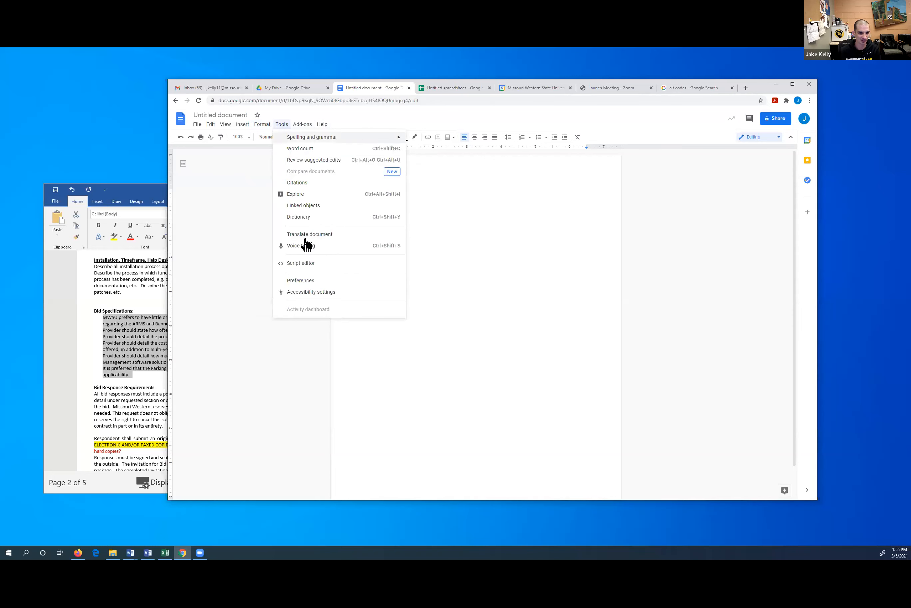
Check the Preferences Substitutions list, close it unchanged, then bring up the Help menu
click(309, 281)
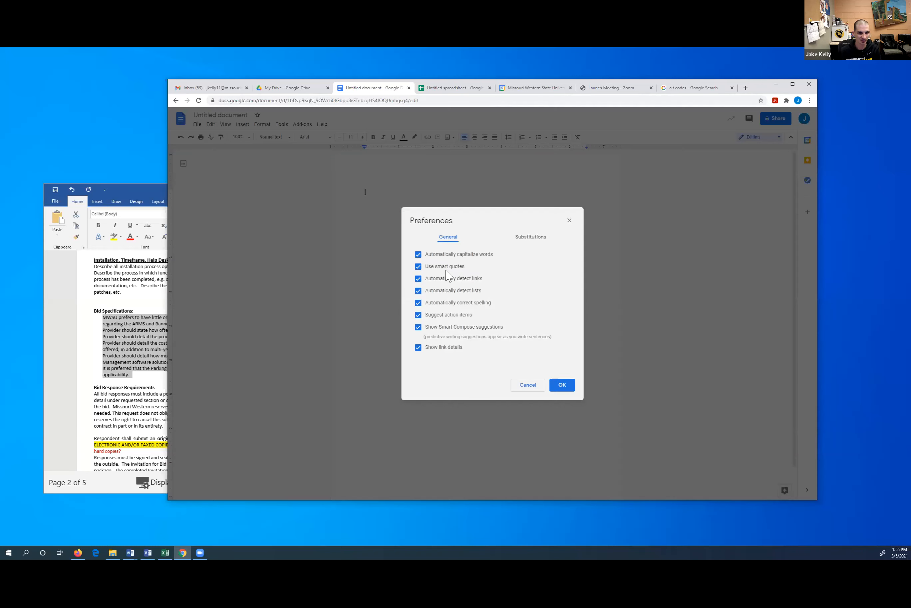
click(532, 237)
click(569, 220)
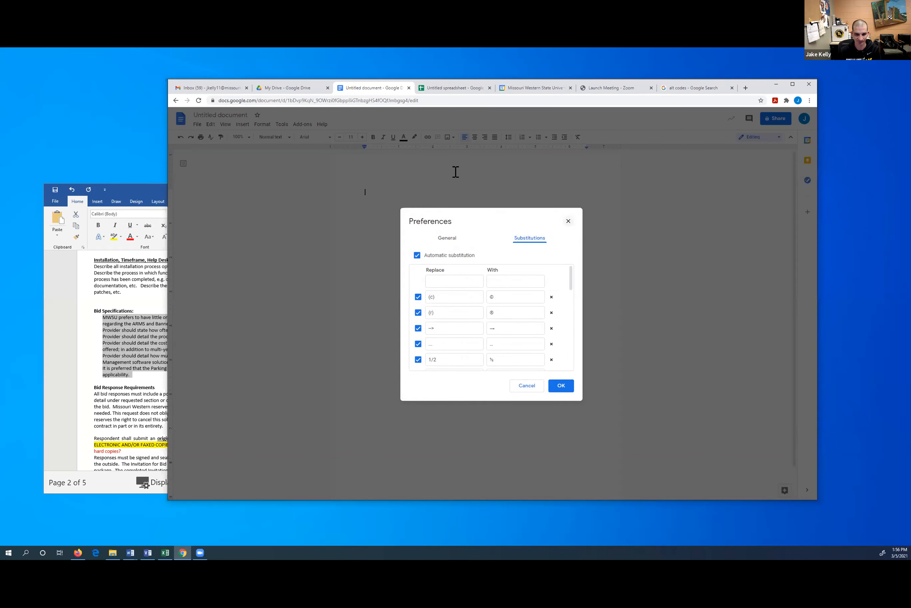
click(283, 125)
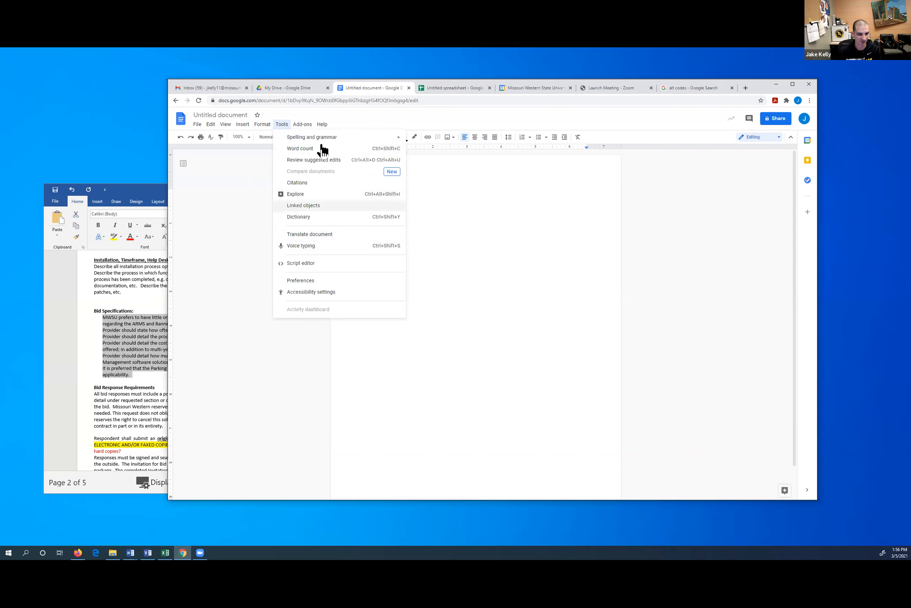
mouse_move(322, 126)
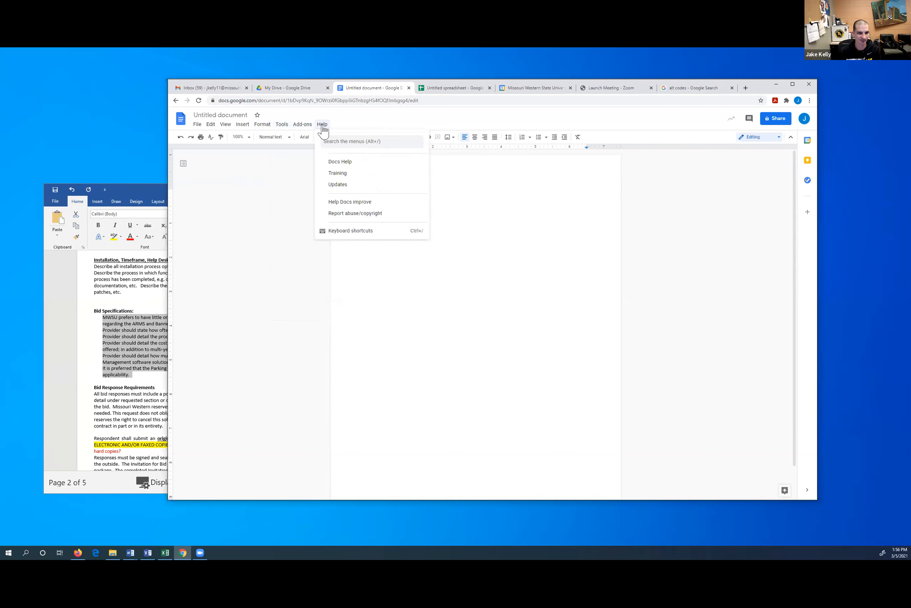
click(340, 142)
text(margin)
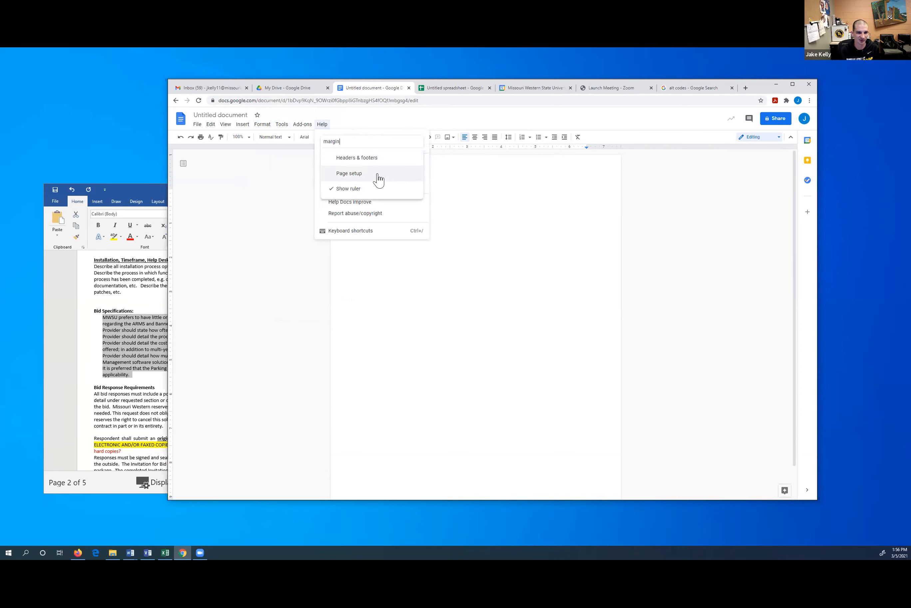
click(377, 175)
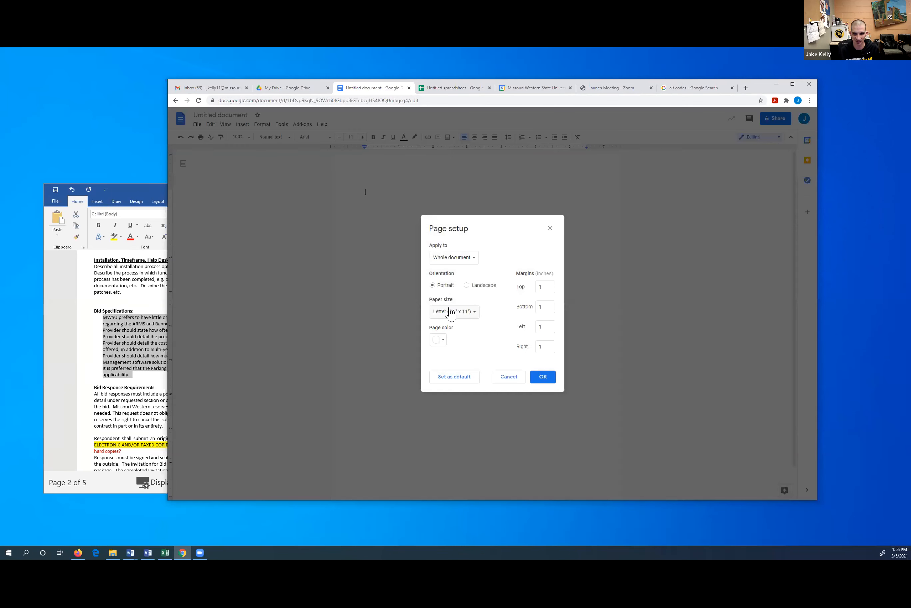
click(523, 377)
click(221, 125)
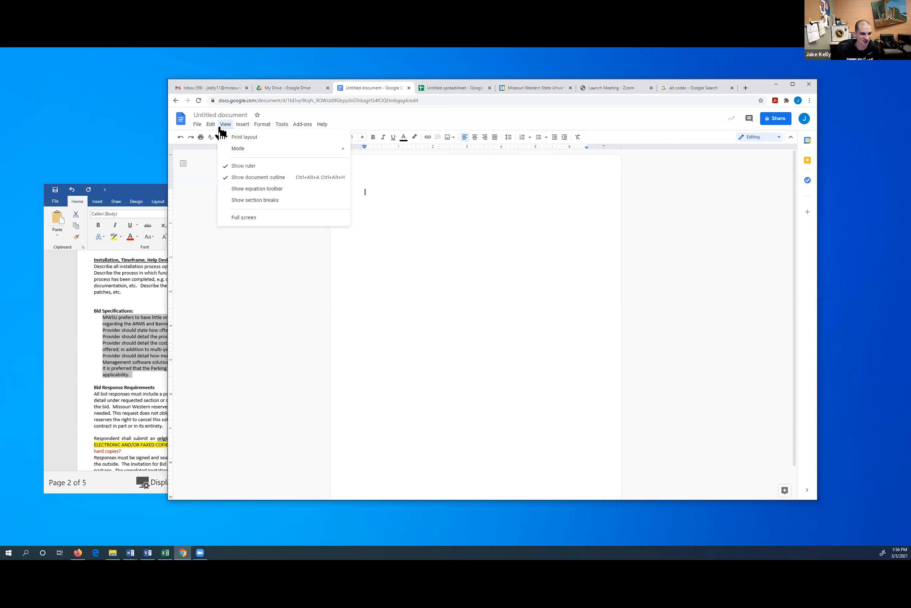
mouse_move(211, 127)
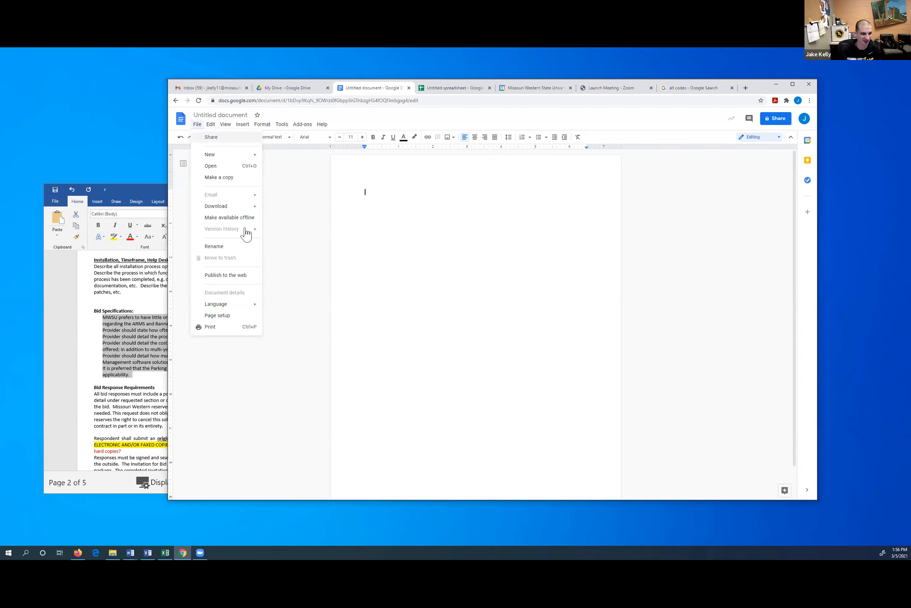
click(222, 317)
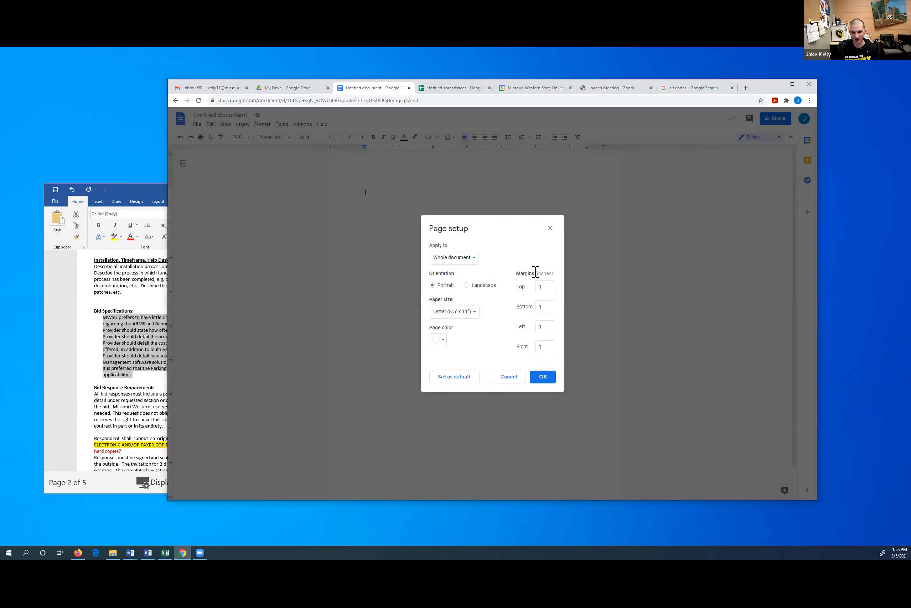
drag(515, 271, 547, 365)
drag(528, 236, 527, 235)
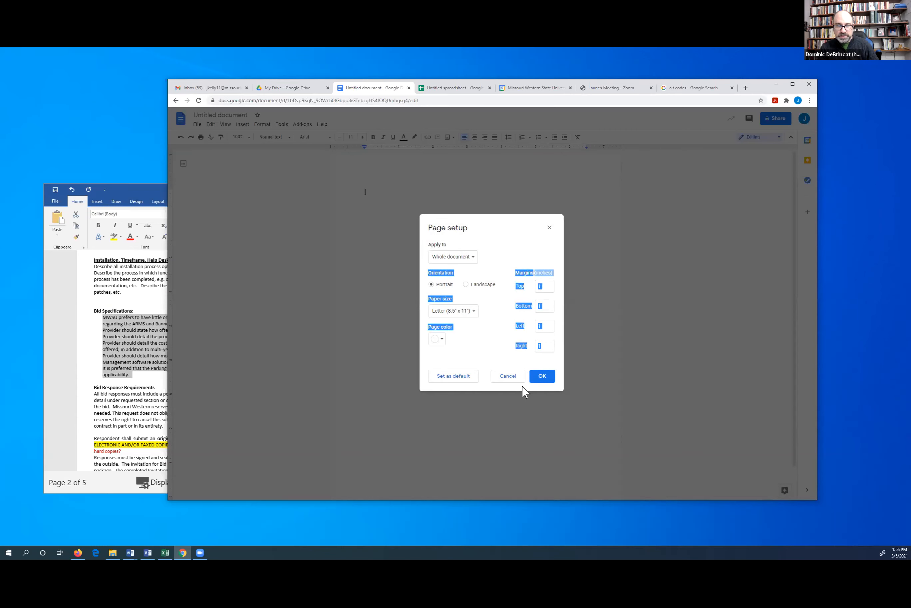
click(507, 376)
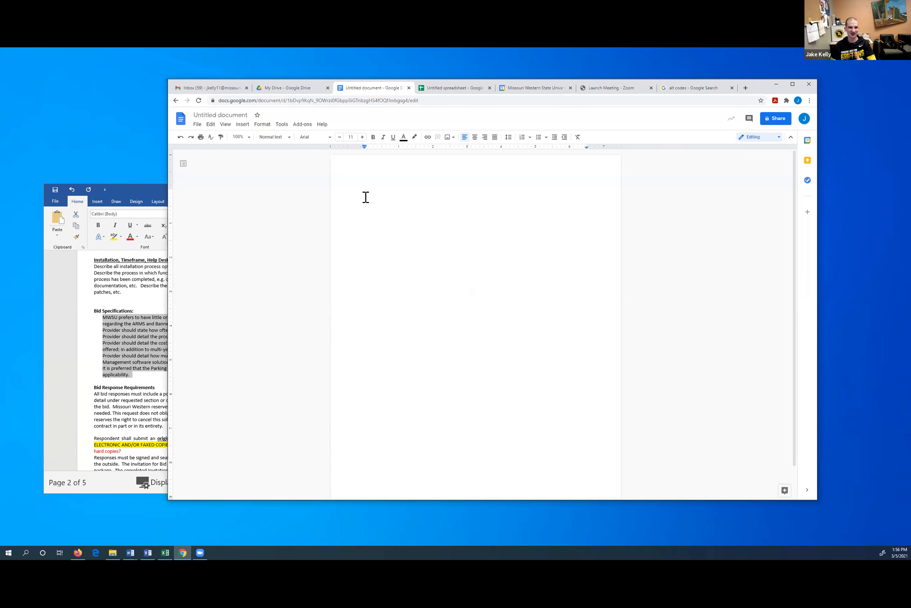
click(322, 123)
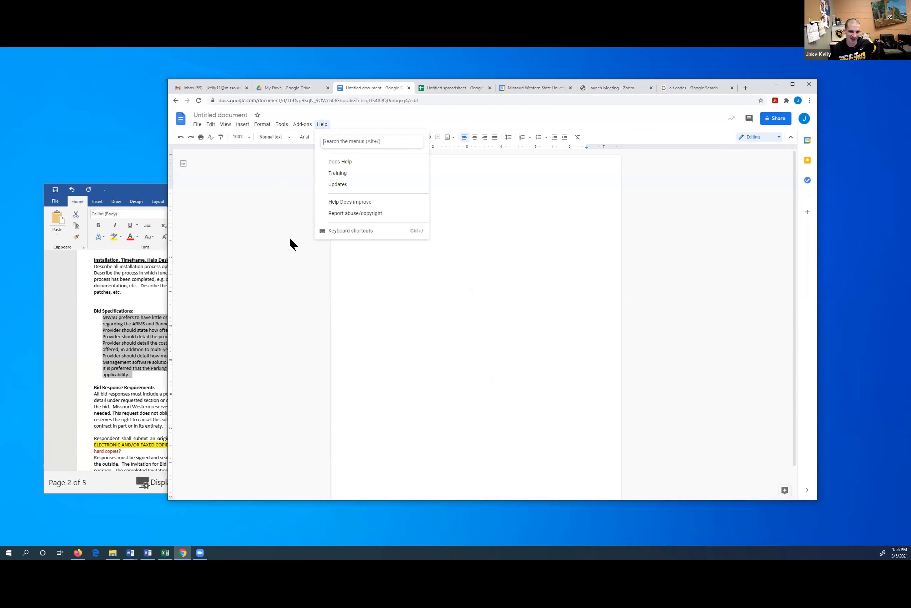
click(292, 249)
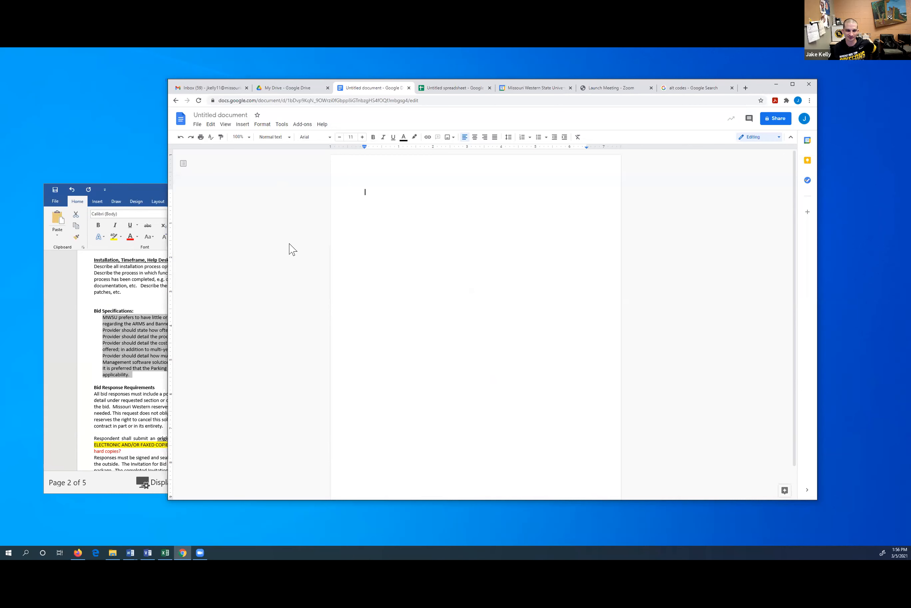